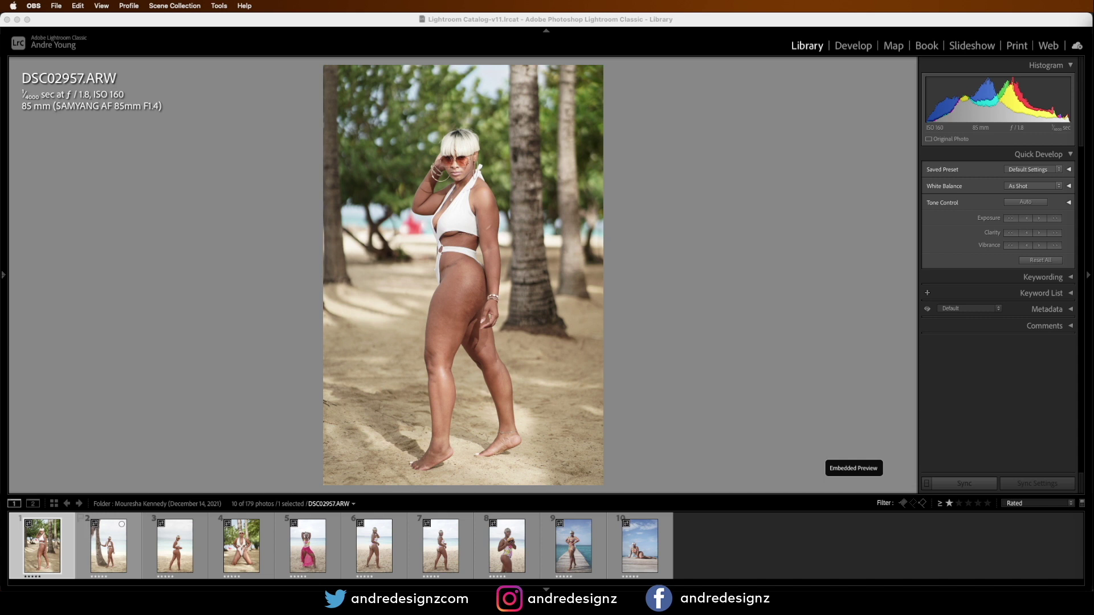
Browse back and forth through the rated beach photos in the Library to compare candidates for retouching.
{"action": "left_click", "coordinate": [594, 28]}
{"action": "key", "text": "Right"}
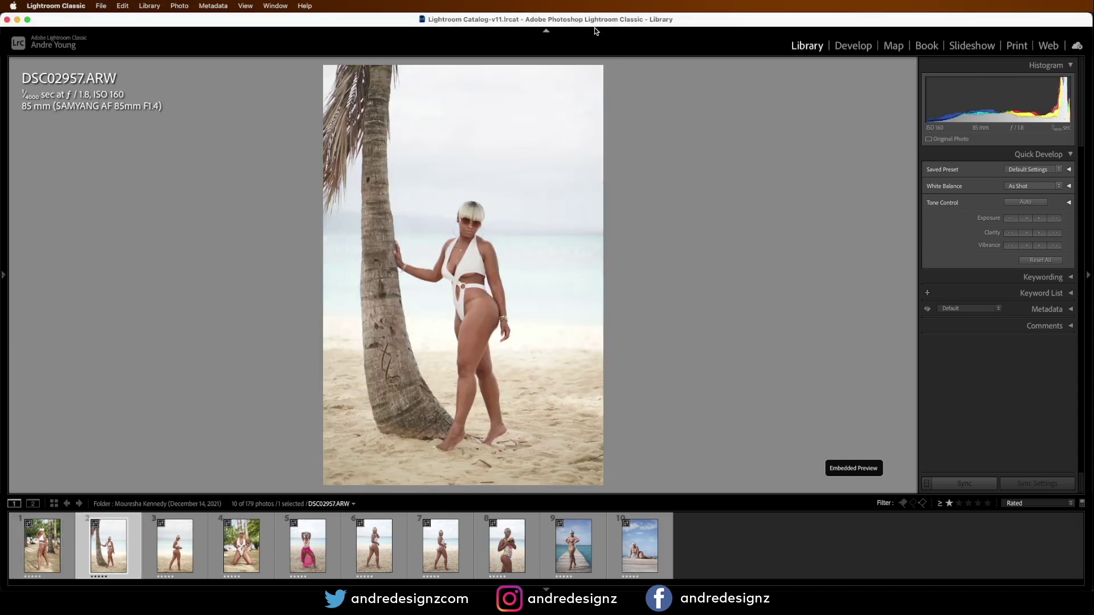
{"action": "key", "text": "Right"}
{"action": "key", "text": "Right"}
{"action": "key", "text": "Right"}
{"action": "key", "text": "Right"}
{"action": "key", "text": "Right"}
{"action": "key", "text": "Right"}
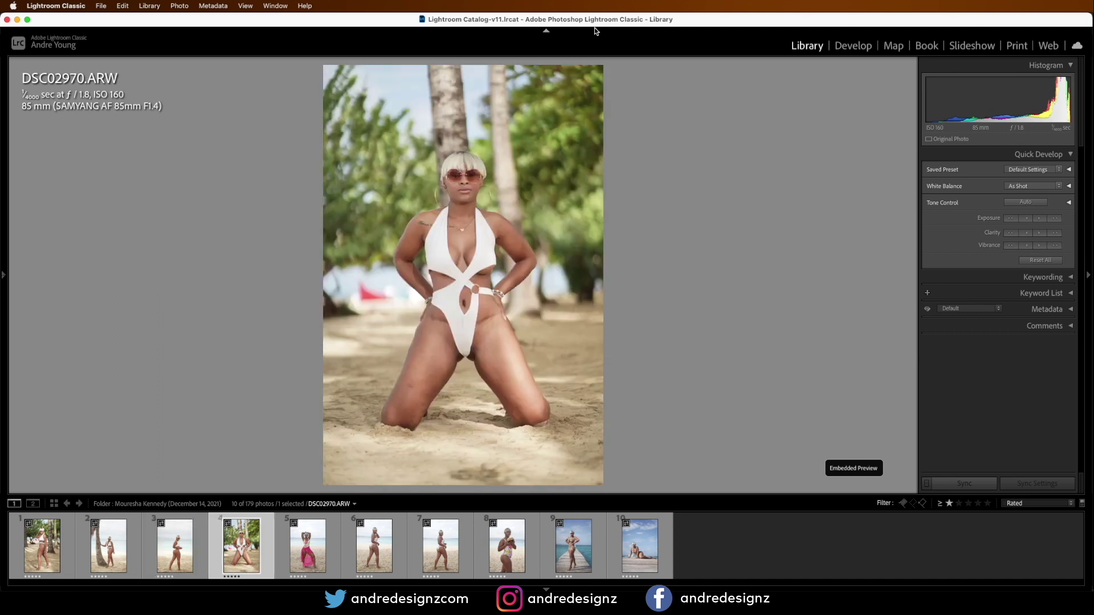
{"action": "key", "text": "Right"}
{"action": "key", "text": "Right"}
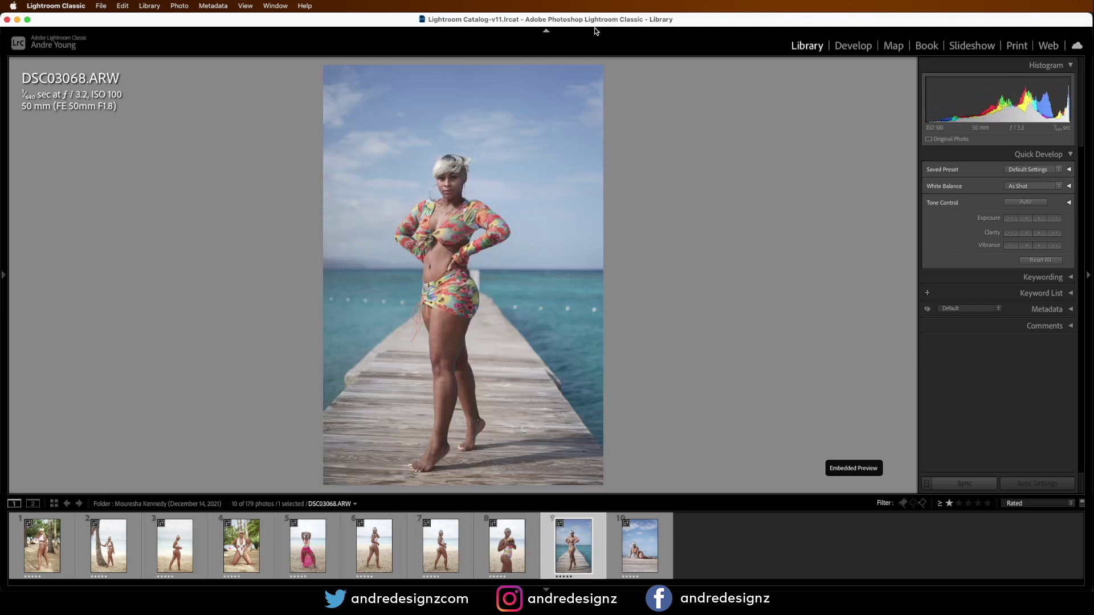
{"action": "key", "text": "Left"}
{"action": "key", "text": "Home"}
{"action": "key", "text": "Right"}
{"action": "key", "text": "Right"}
{"action": "key", "text": "Right"}
{"action": "key", "text": "Right"}
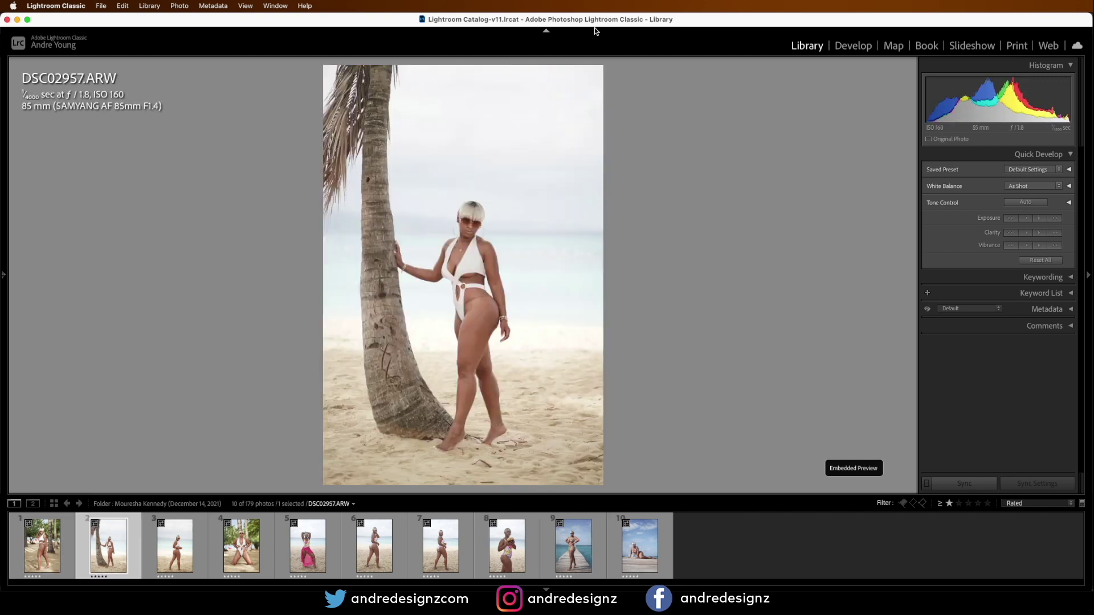
{"action": "key", "text": "Right"}
{"action": "key", "text": "Right"}
{"action": "key", "text": "Right"}
{"action": "key", "text": "Right"}
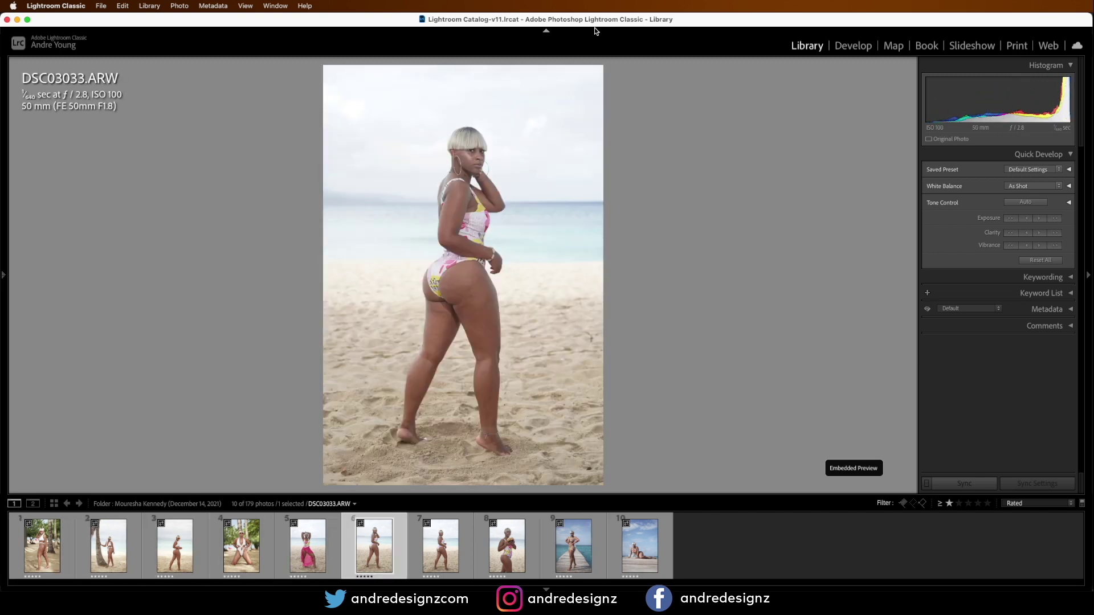
{"action": "key", "text": "Right"}
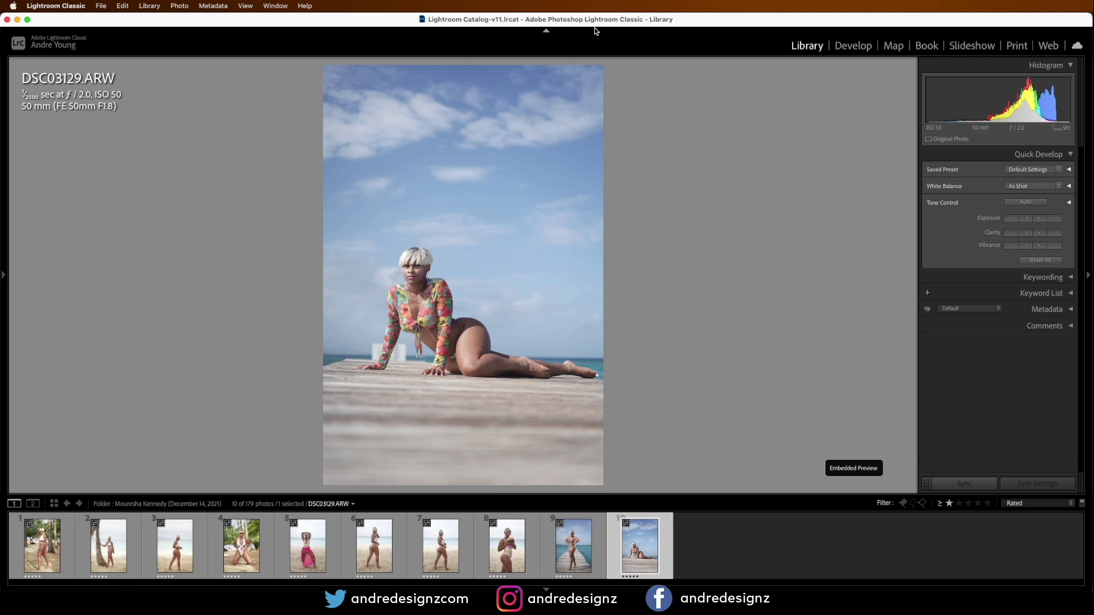
{"action": "key", "text": "Left"}
{"action": "key", "text": "Left"}
{"action": "key", "text": "Left"}
{"action": "key", "text": "Left"}
{"action": "key", "text": "Left"}
{"action": "key", "text": "Left"}
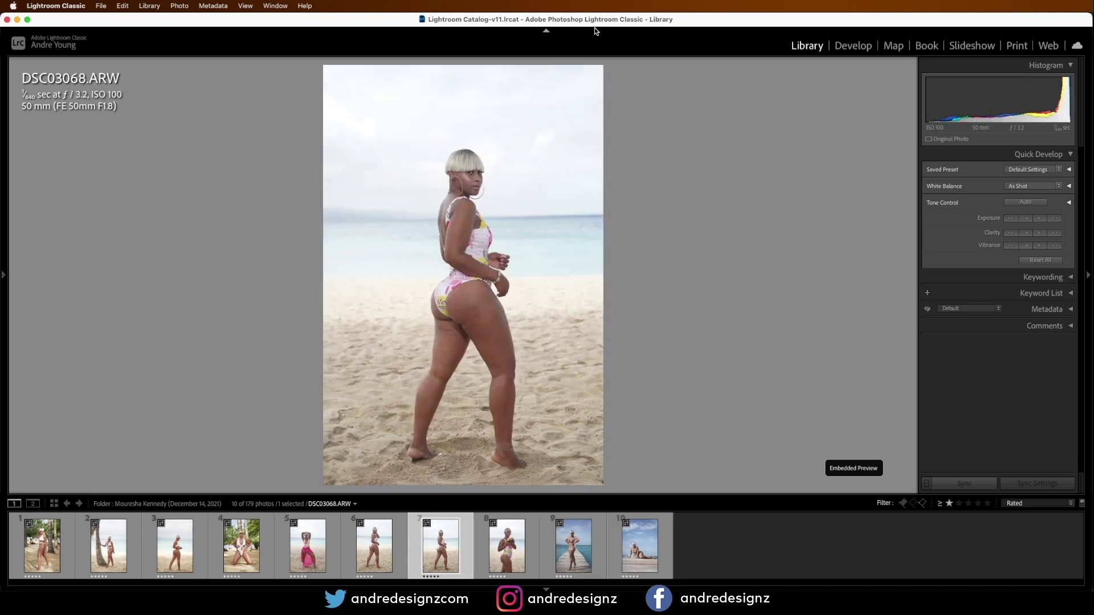
{"action": "key", "text": "Left"}
{"action": "key", "text": "Left"}
{"action": "key", "text": "Left"}
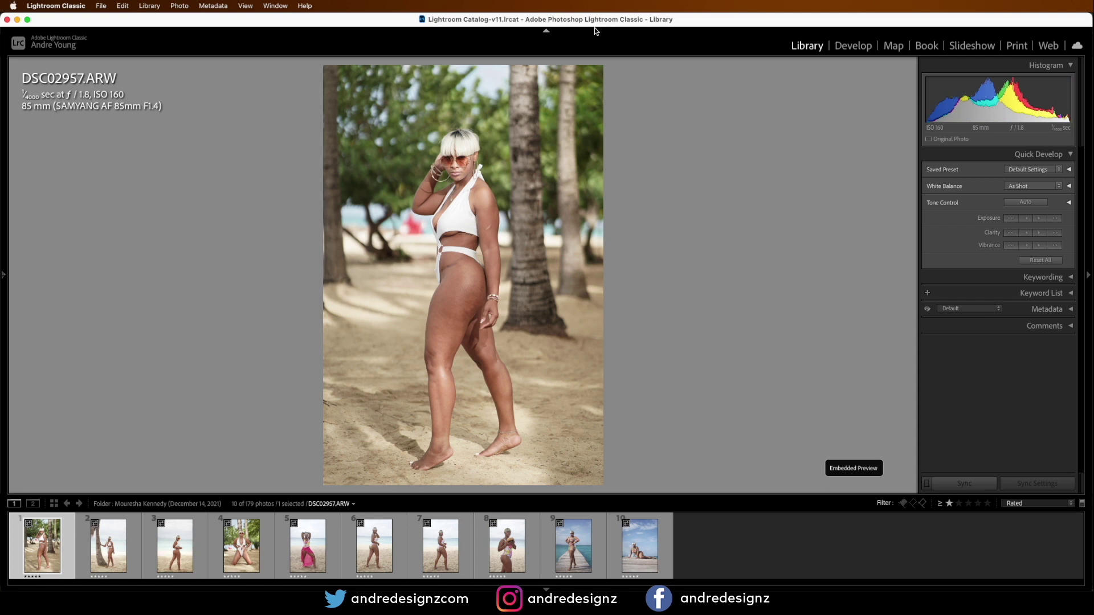
{"action": "key", "text": "Right"}
{"action": "key", "text": "Right"}
{"action": "key", "text": "Left"}
{"action": "key", "text": "Right"}
{"action": "key", "text": "Right"}
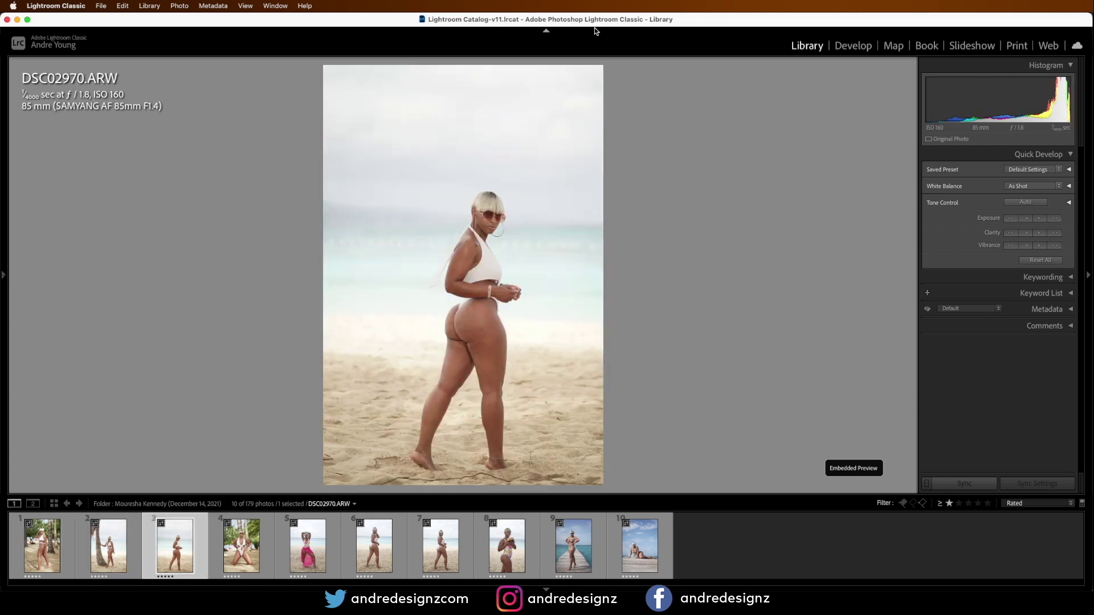
{"action": "key", "text": "Left"}
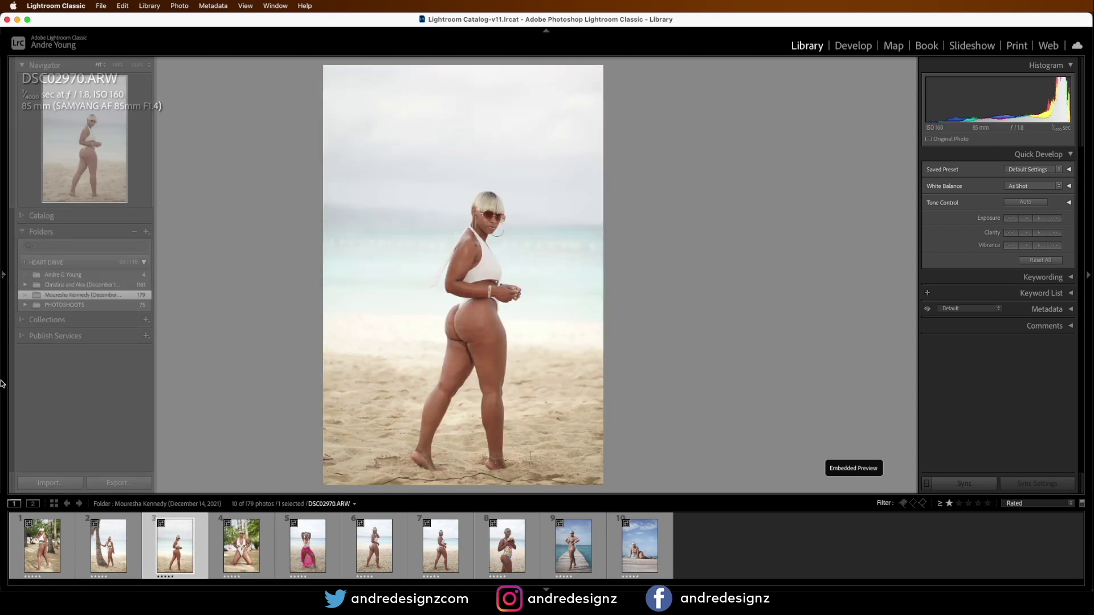
Open the third filmstrip photo, DSC02970.ARW, for editing in Adobe Photoshop 2022.
{"action": "right_click", "coordinate": [162, 550]}
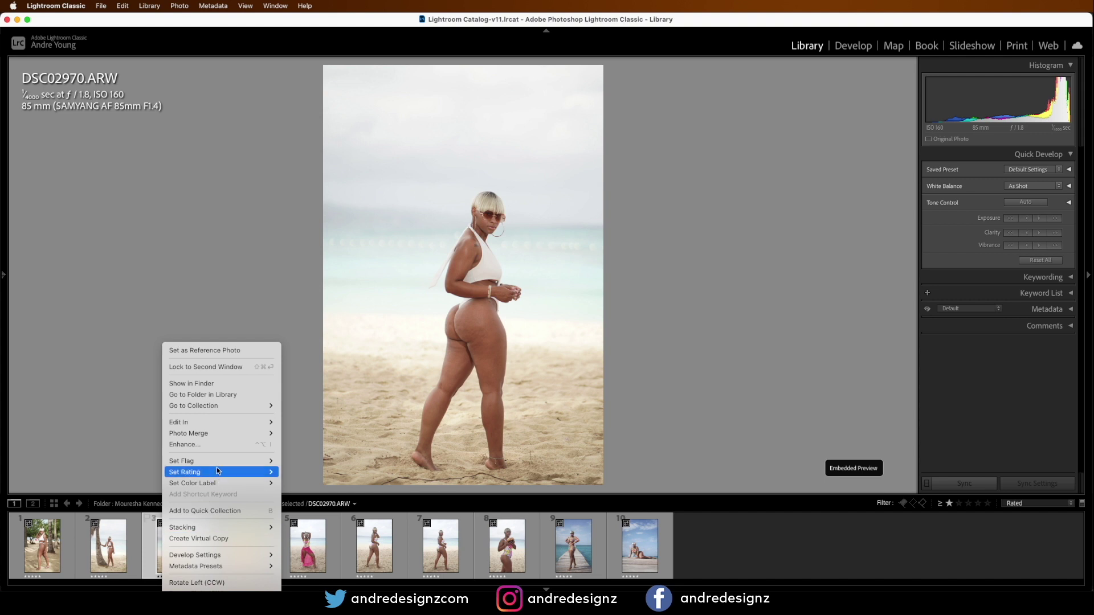
{"action": "mouse_move", "coordinate": [225, 423]}
{"action": "left_click", "coordinate": [324, 423]}
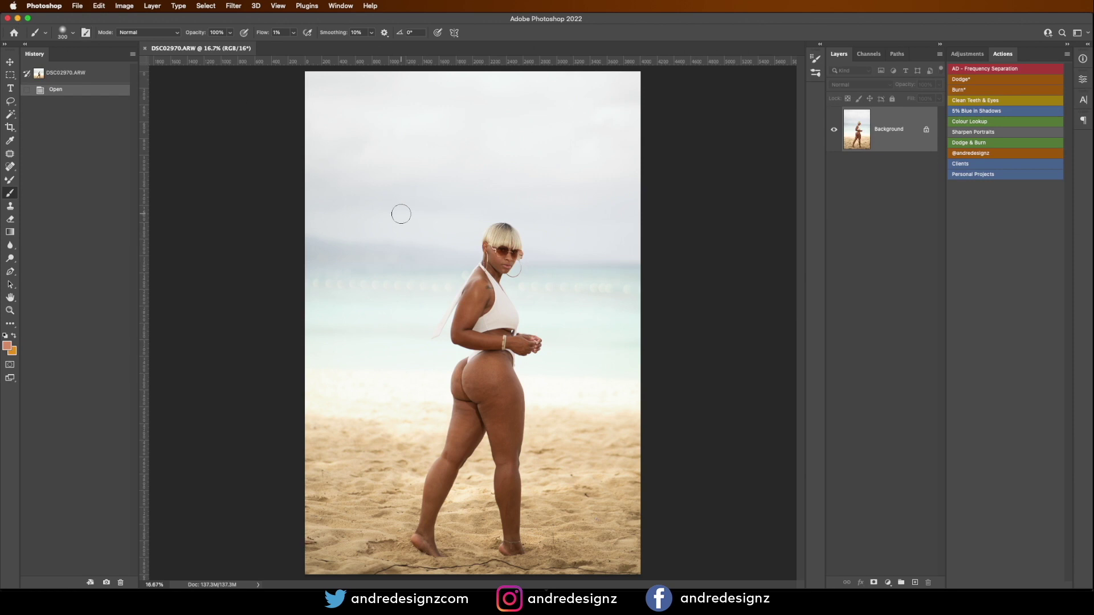
Crop the photo to a 4:5 (8:10) ratio, trimming the sky and keeping the woman's feet inside the frame.
{"action": "scroll", "coordinate": [570, 259], "scroll_direction": "down", "scroll_amount": 1}
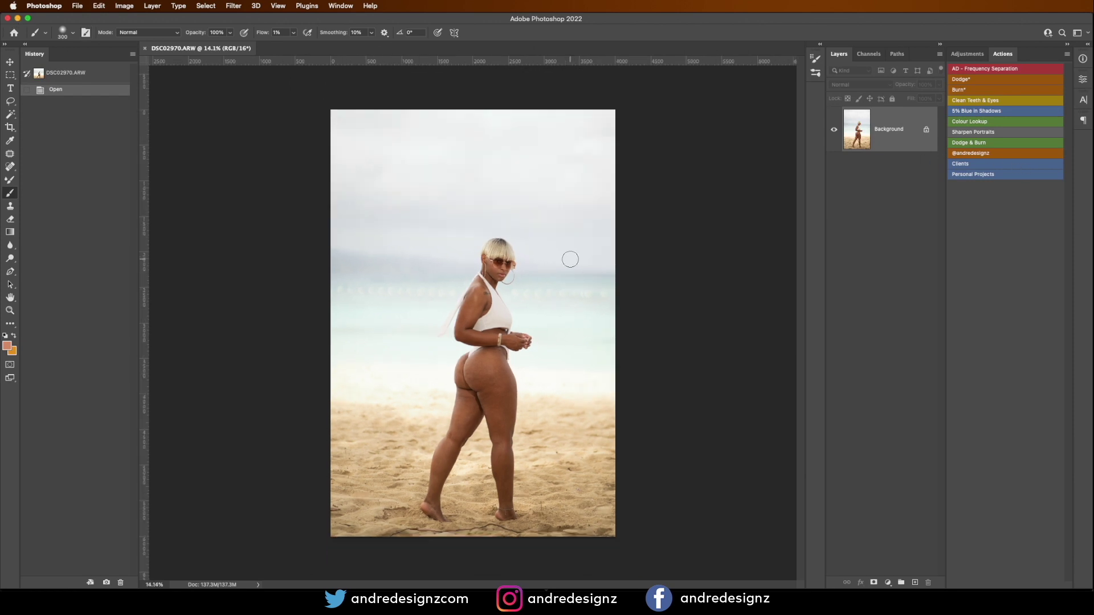
{"action": "scroll", "coordinate": [570, 260], "scroll_direction": "up", "scroll_amount": 1}
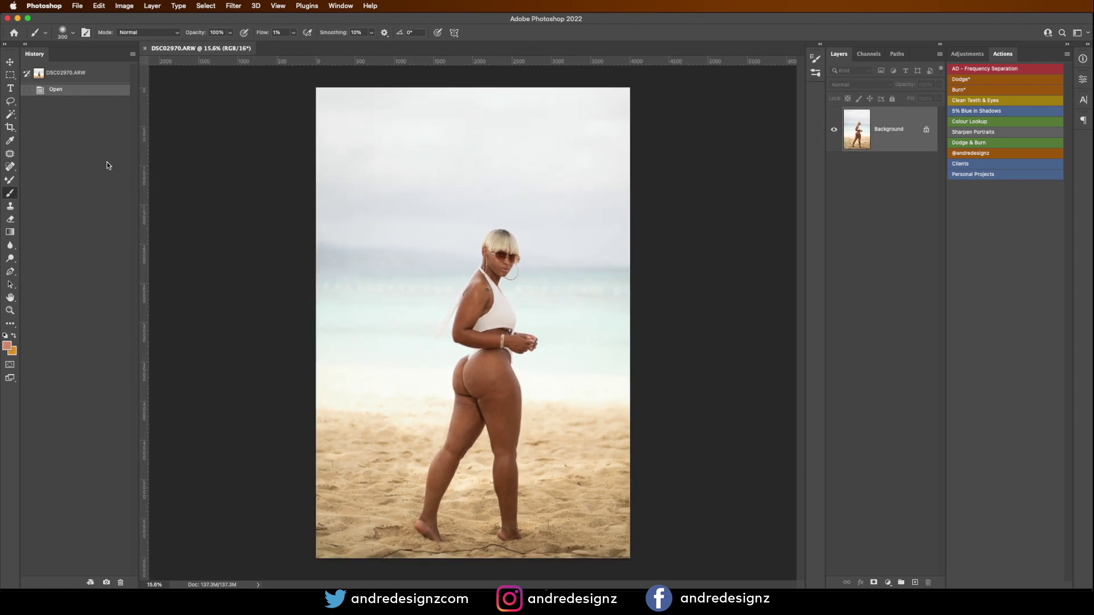
{"action": "left_click", "coordinate": [10, 129]}
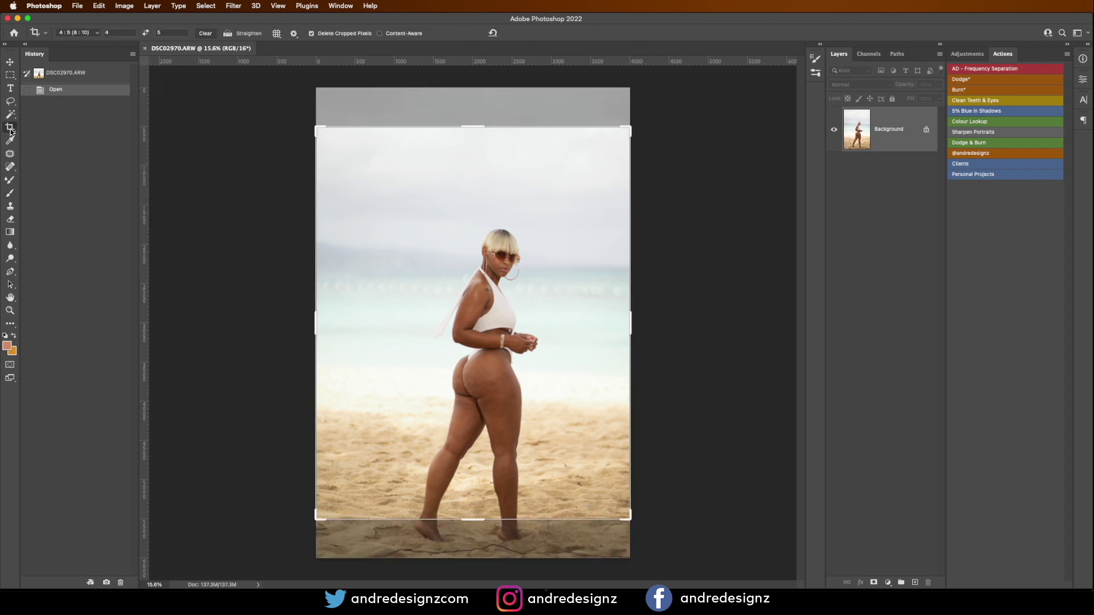
{"action": "left_click", "coordinate": [97, 33]}
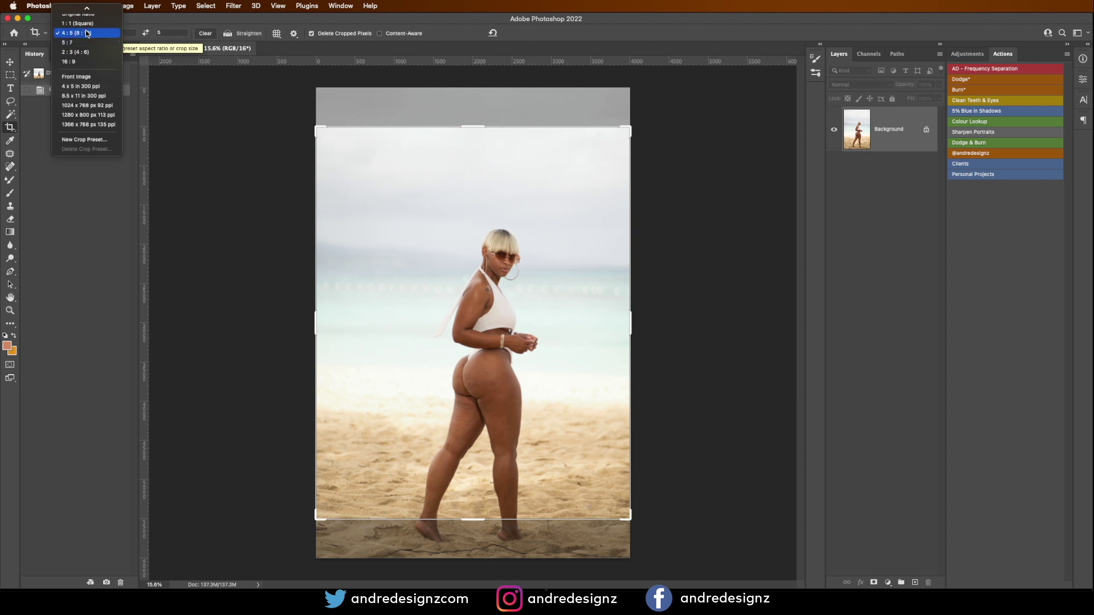
{"action": "left_click", "coordinate": [87, 33]}
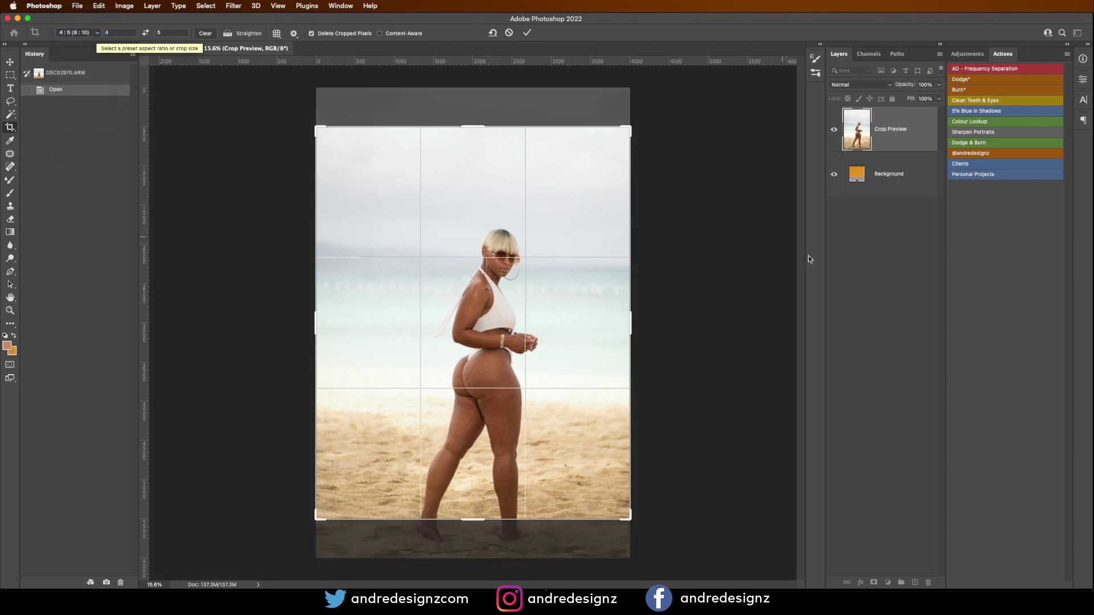
{"action": "left_click_drag", "start_coordinate": [554, 334], "coordinate": [550, 294]}
{"action": "key", "text": "Return"}
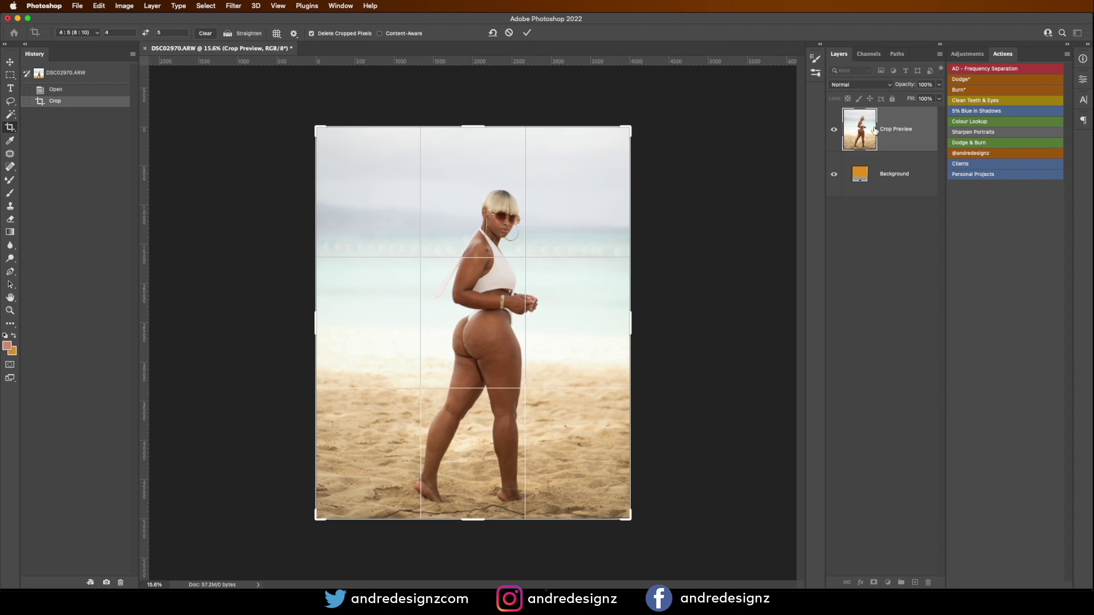
{"action": "key", "text": "Return"}
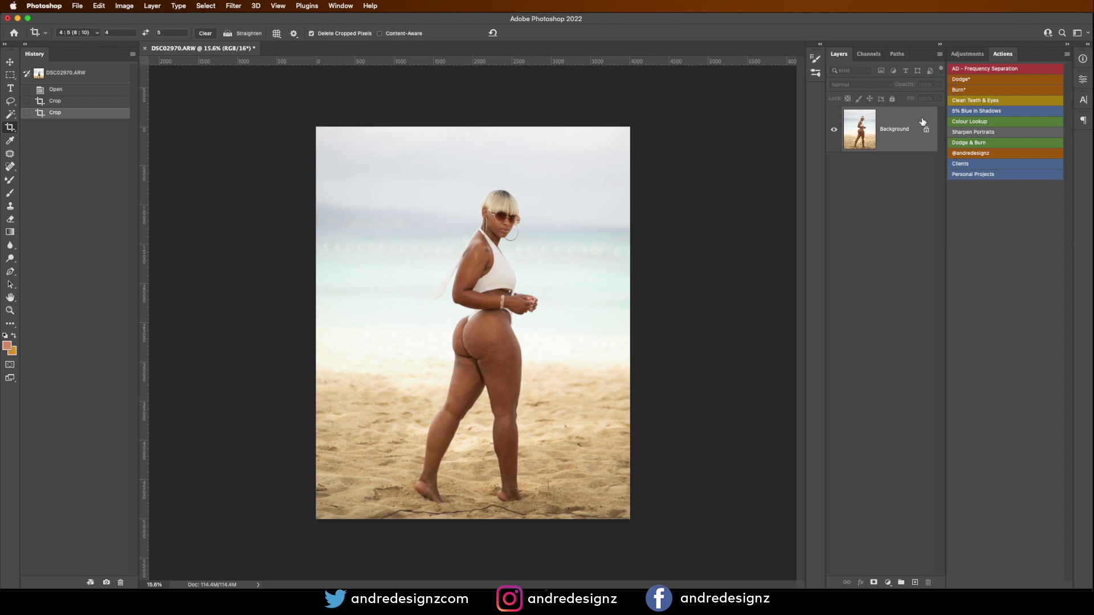
Duplicate the Background layer and open the Camera Raw Filter on the copy.
{"action": "left_click_drag", "start_coordinate": [922, 121], "coordinate": [915, 581]}
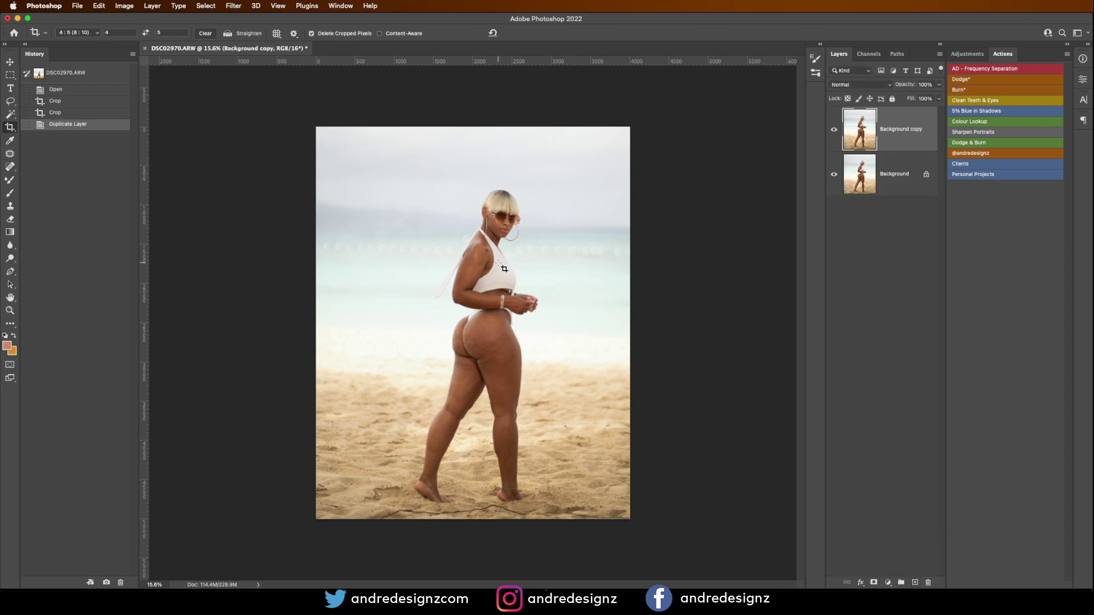
{"action": "left_click", "coordinate": [234, 6]}
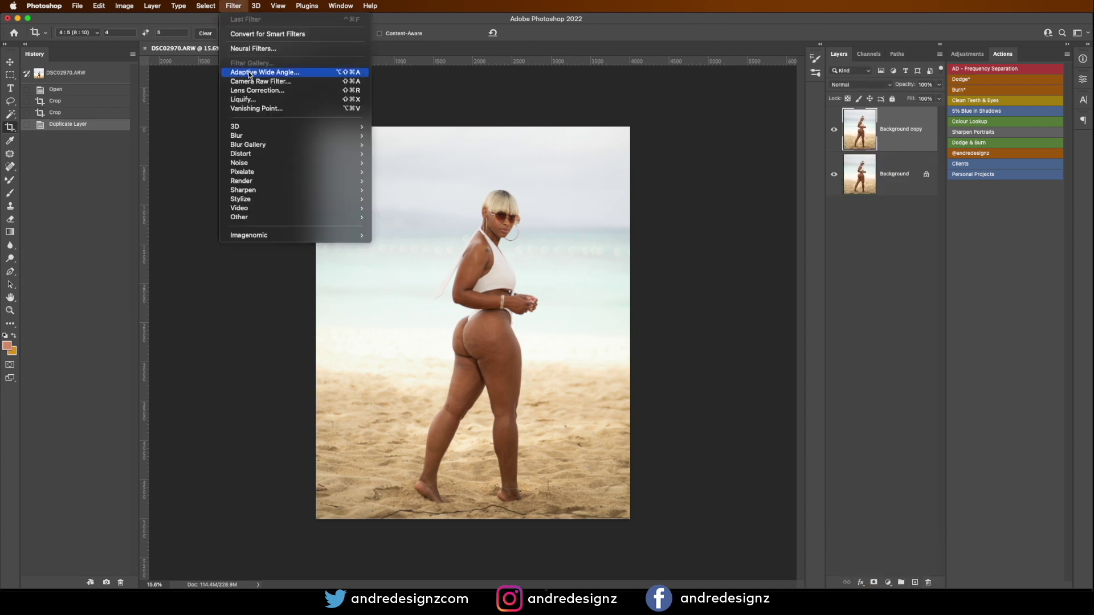
{"action": "left_click", "coordinate": [292, 80]}
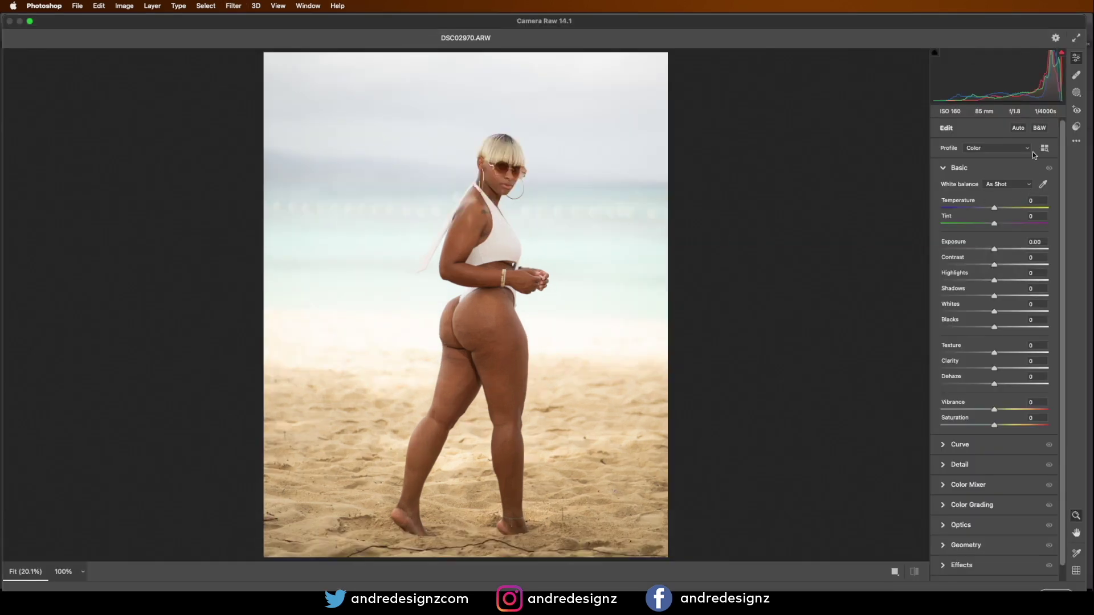
Apply the automatic tone adjustment and the Warm Tone user preset to the photo.
{"action": "left_click", "coordinate": [1019, 128]}
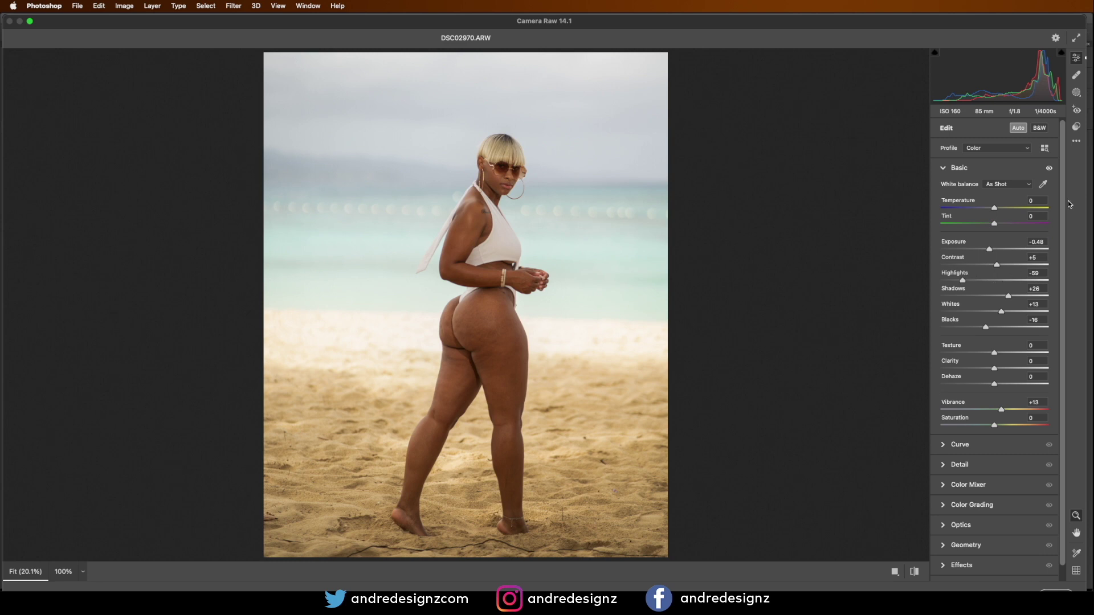
{"action": "left_click", "coordinate": [1076, 128]}
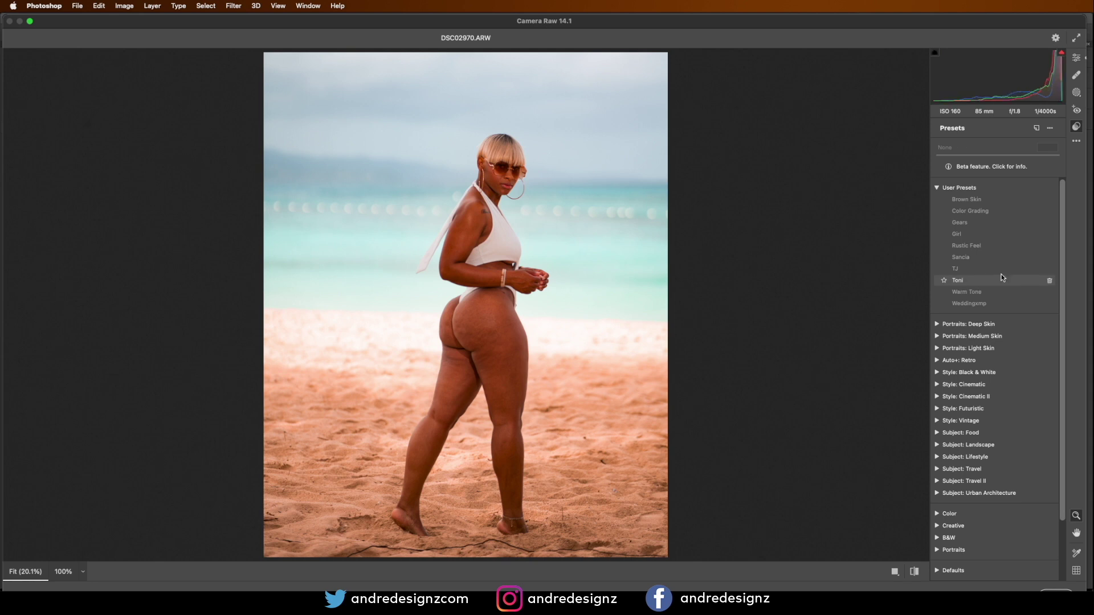
{"action": "left_click", "coordinate": [976, 292]}
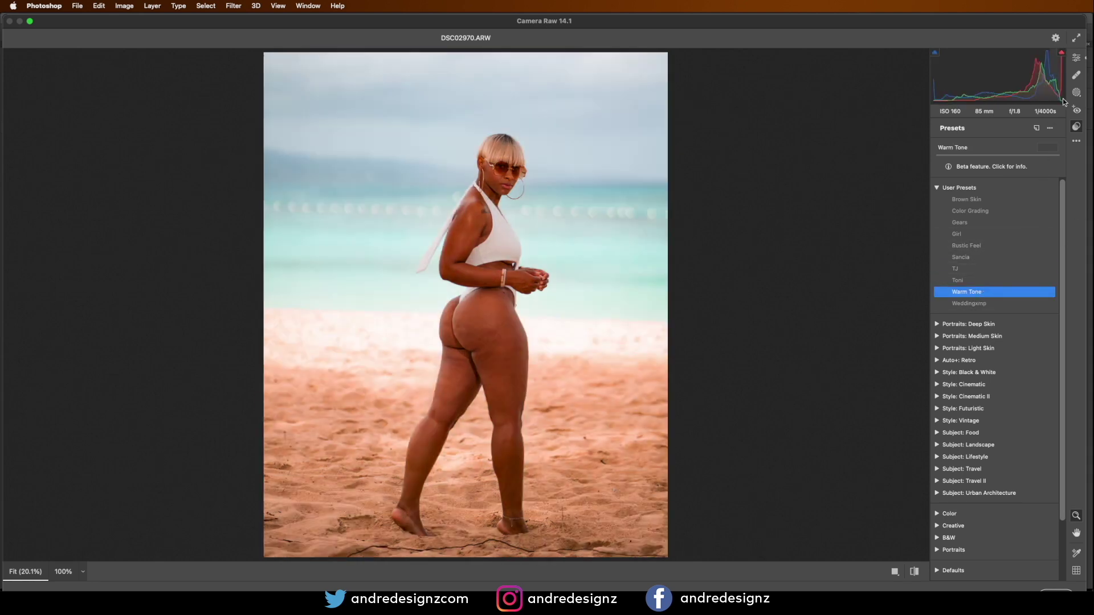
Reduce Dehaze to +28 and shift the Blue Primary hue in the calibration settings to about -24.
{"action": "left_click", "coordinate": [1078, 59]}
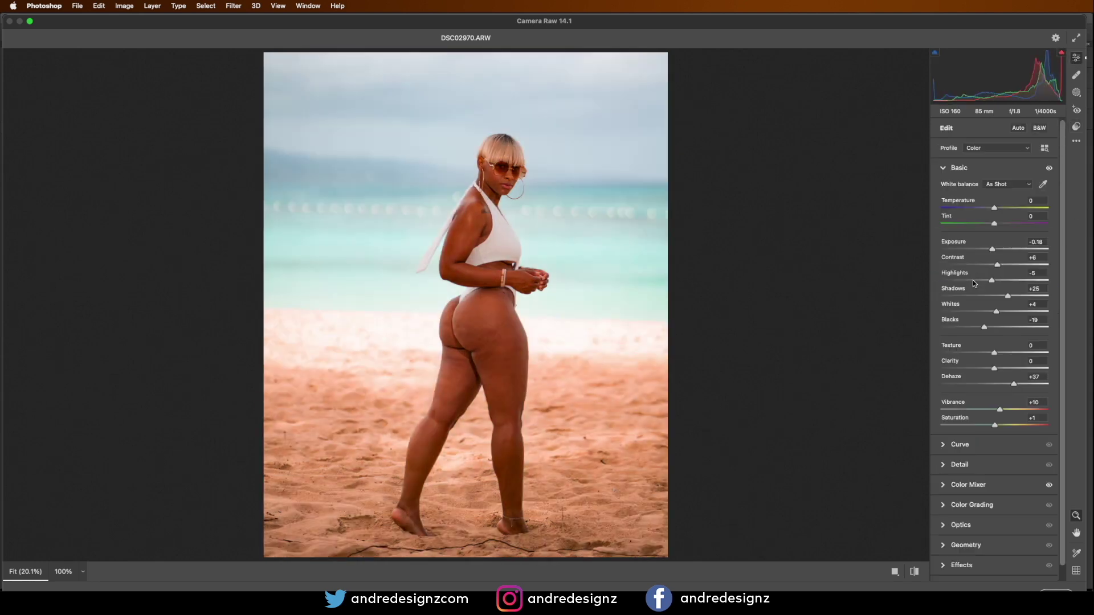
{"action": "left_click_drag", "start_coordinate": [1014, 384], "coordinate": [1010, 384]}
{"action": "scroll", "coordinate": [1063, 350], "scroll_direction": "down", "scroll_amount": 1}
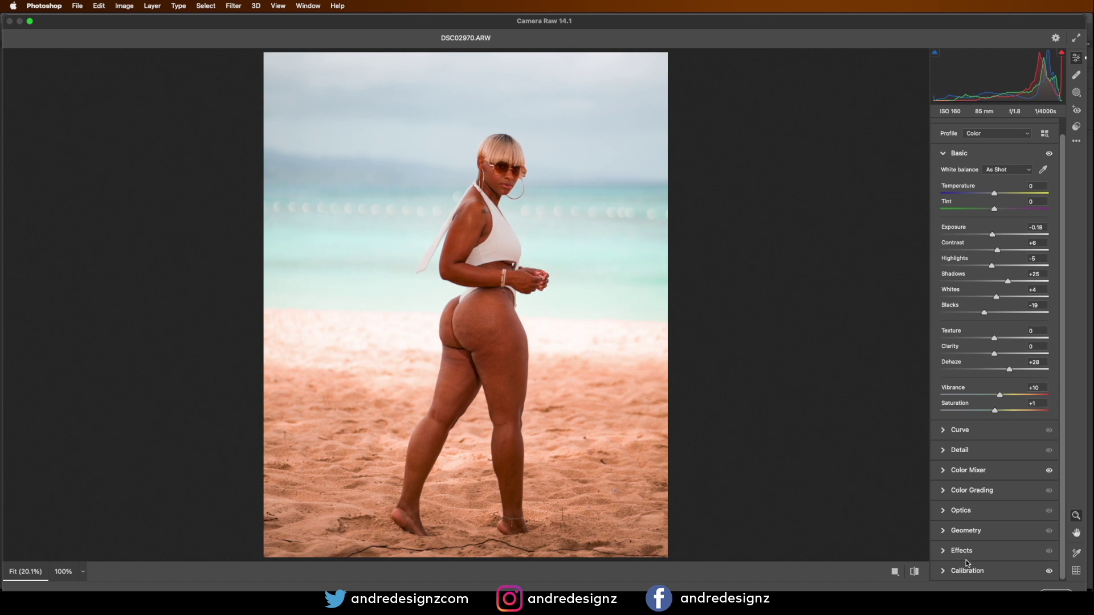
{"action": "left_click", "coordinate": [943, 571]}
{"action": "left_click_drag", "start_coordinate": [994, 507], "coordinate": [979, 509]}
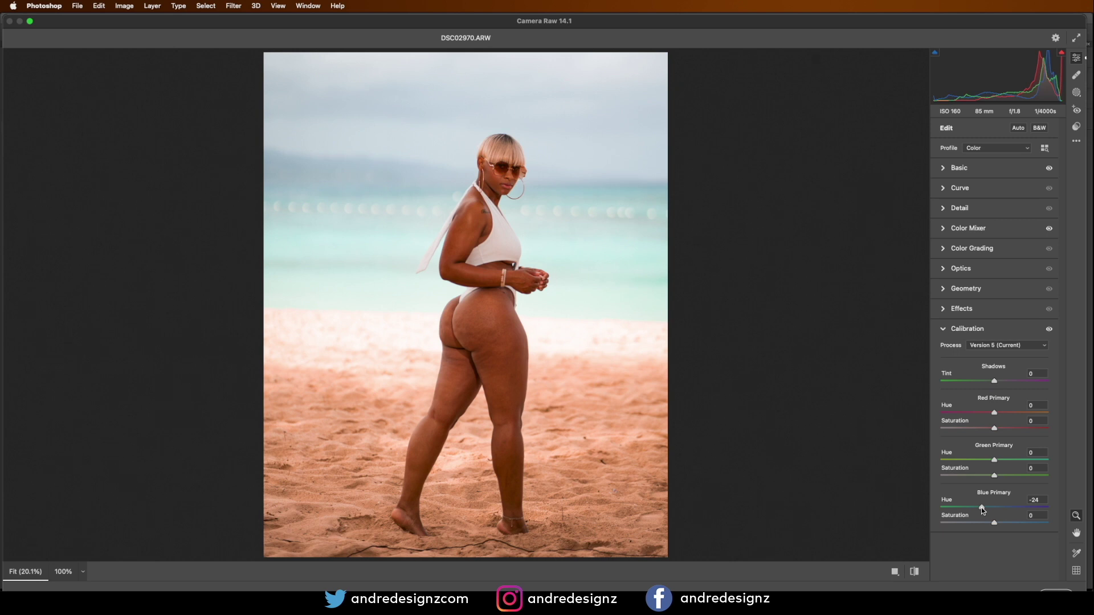
{"action": "left_click_drag", "start_coordinate": [981, 507], "coordinate": [983, 507]}
Set Shadows to +59, Highlights to -58 and Contrast to -23, comparing before and after side by side.
{"action": "left_click", "coordinate": [942, 170]}
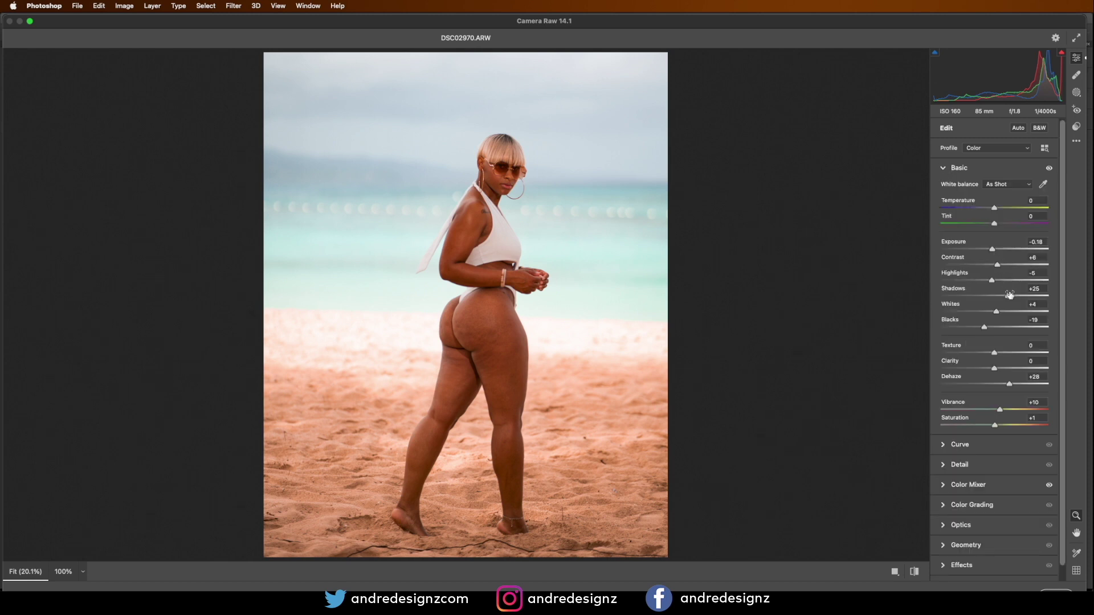
{"action": "left_click_drag", "start_coordinate": [1007, 296], "coordinate": [960, 283]}
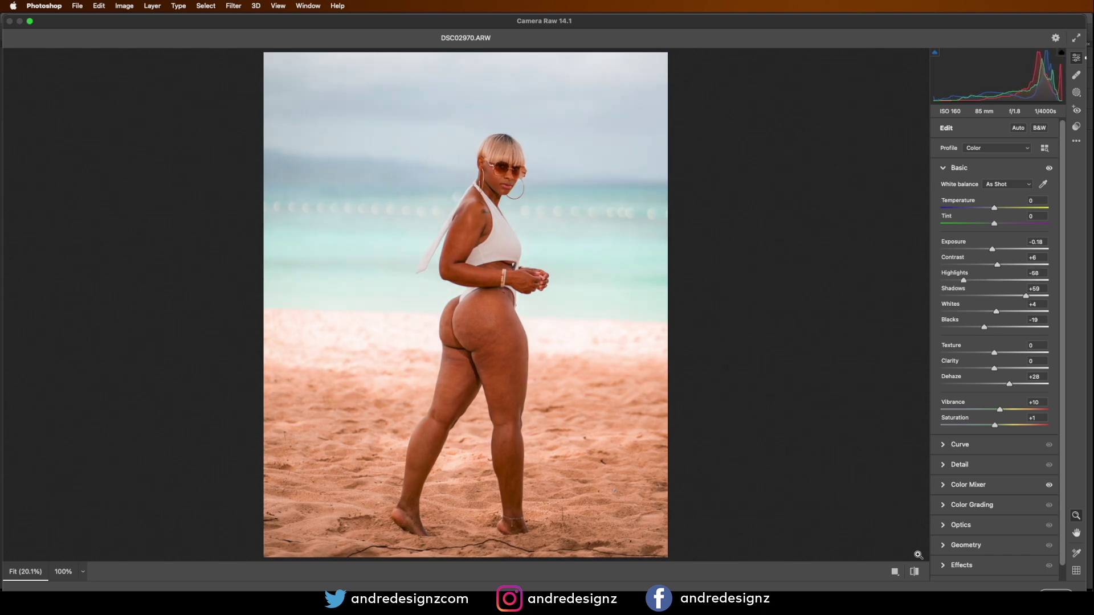
{"action": "left_click", "coordinate": [894, 571]}
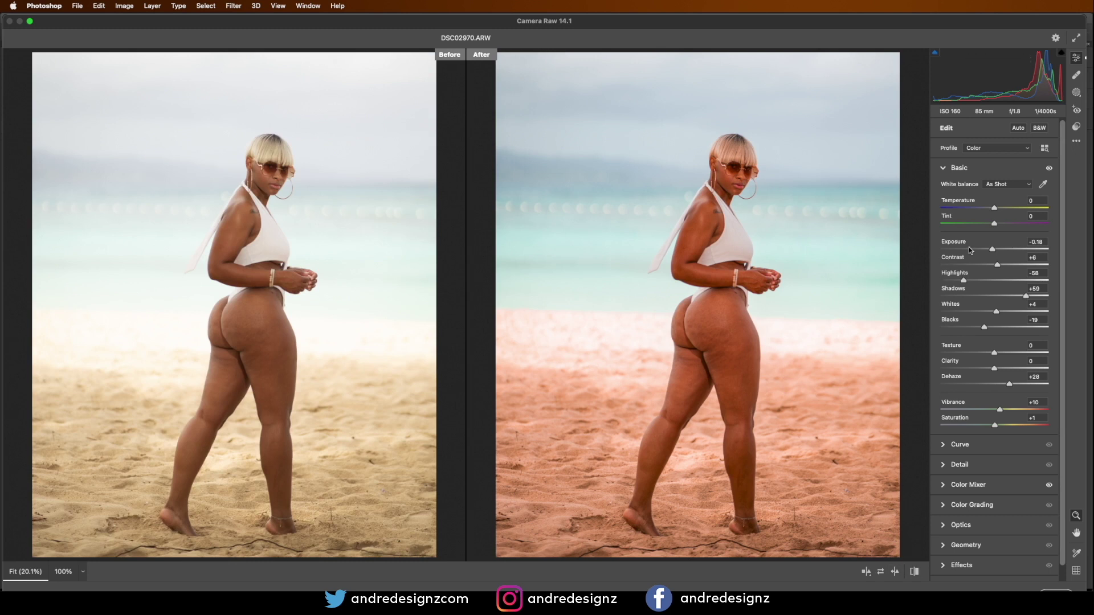
{"action": "left_click_drag", "start_coordinate": [997, 264], "coordinate": [979, 264]}
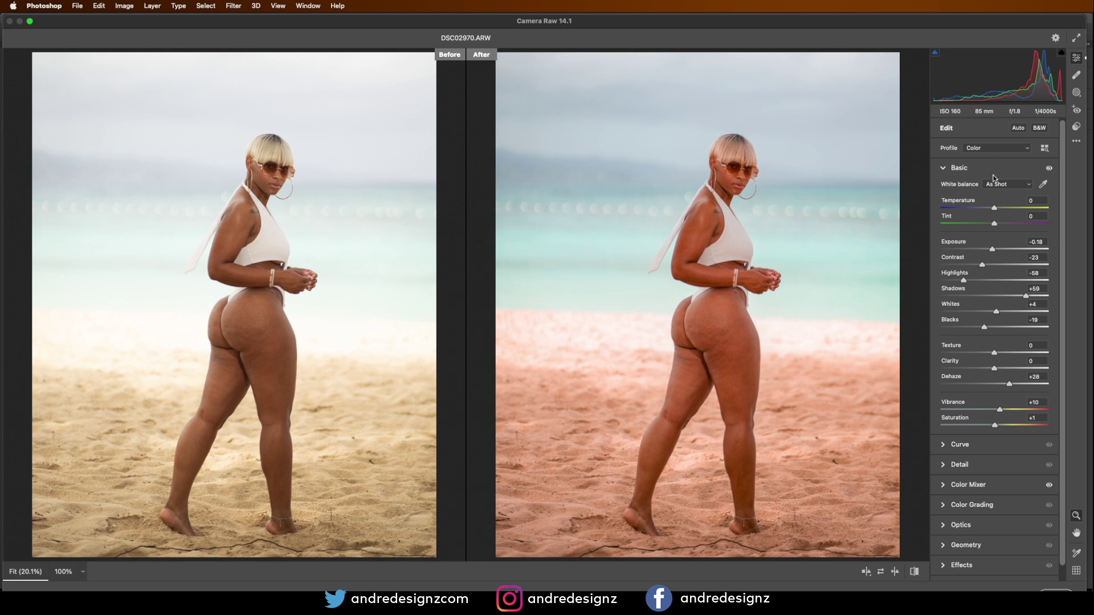
Apply the Camera Raw adjustments and duplicate the Background copy layer.
{"action": "scroll", "coordinate": [993, 169], "scroll_direction": "down", "scroll_amount": 1}
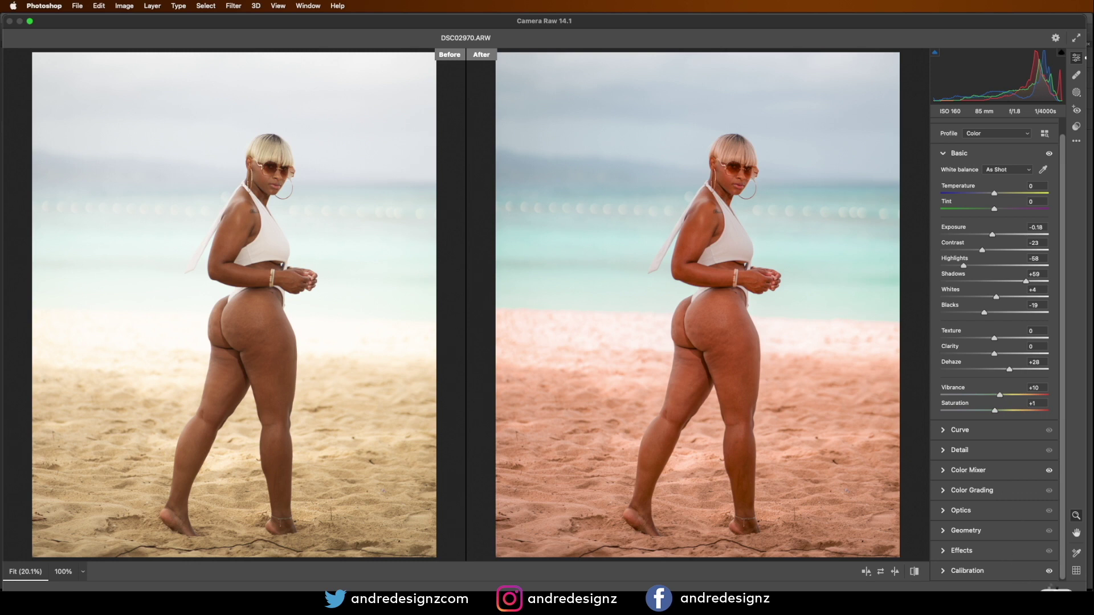
{"action": "left_click", "coordinate": [1048, 584]}
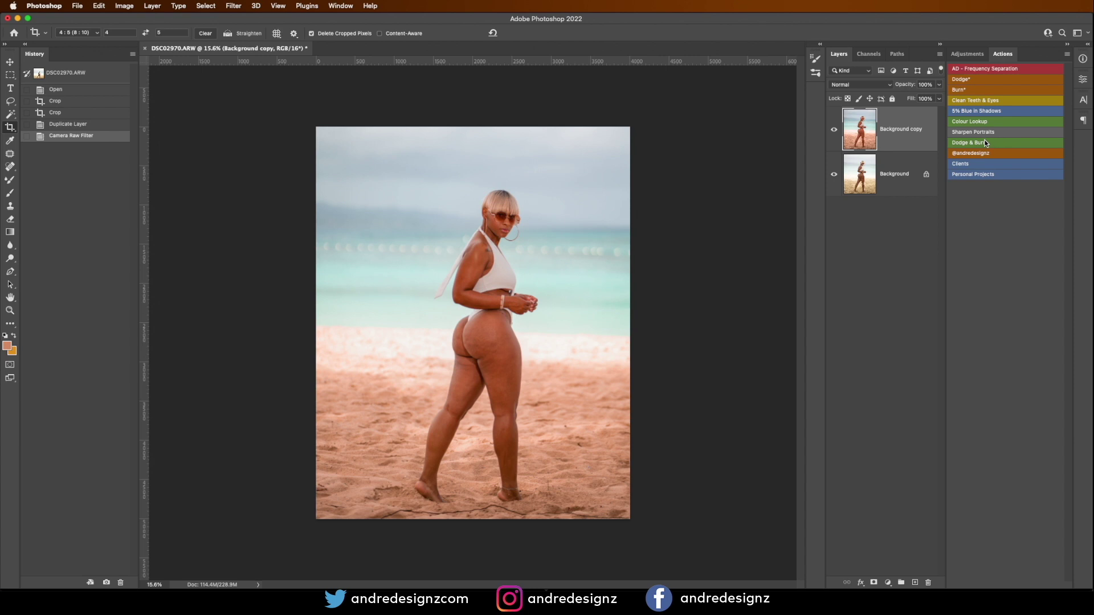
{"action": "left_click_drag", "start_coordinate": [903, 142], "coordinate": [915, 583]}
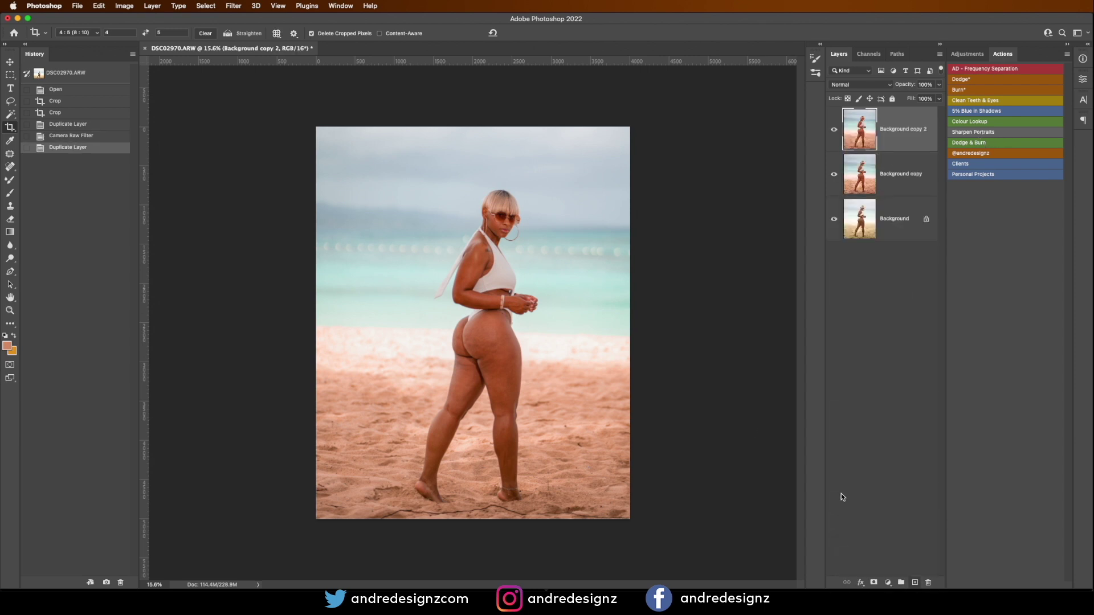
Patch blemishes on the woman's cheek, jaw and neck on the Background copy 2 layer.
{"action": "left_click", "coordinate": [9, 154]}
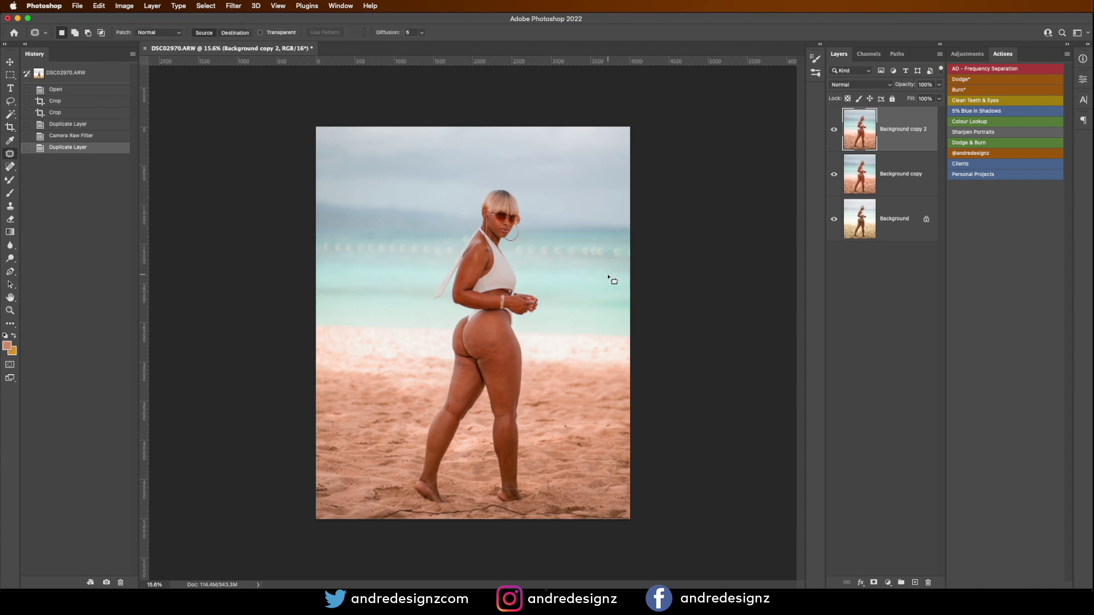
{"action": "scroll", "coordinate": [493, 266], "scroll_direction": "up", "scroll_amount": 8}
{"action": "scroll", "coordinate": [494, 266], "scroll_direction": "up", "scroll_amount": 6}
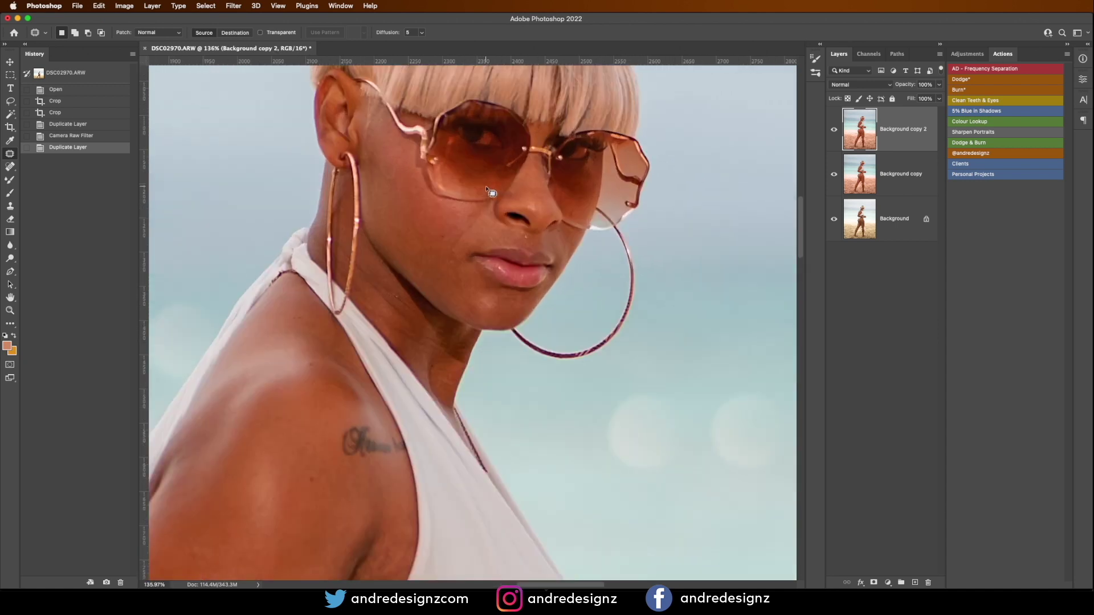
{"action": "mouse_move", "coordinate": [544, 241]}
{"action": "left_mouse_down"}
{"action": "mouse_move", "coordinate": [521, 238]}
{"action": "mouse_move", "coordinate": [534, 244]}
{"action": "mouse_move", "coordinate": [491, 261]}
{"action": "left_mouse_up"}
{"action": "key", "text": "ctrl+d"}
{"action": "mouse_move", "coordinate": [410, 289]}
{"action": "left_mouse_down"}
{"action": "mouse_move", "coordinate": [393, 302]}
{"action": "mouse_move", "coordinate": [406, 292]}
{"action": "left_mouse_up"}
{"action": "left_click_drag", "start_coordinate": [397, 297], "coordinate": [414, 323]}
Patch the skin spots on the back of the shoulder and beneath the sunglasses on the cheek.
{"action": "left_click_drag", "start_coordinate": [312, 323], "coordinate": [323, 371]}
{"action": "key", "text": "ctrl+d"}
{"action": "left_click_drag", "start_coordinate": [312, 367], "coordinate": [334, 383]}
{"action": "key", "text": "ctrl+d"}
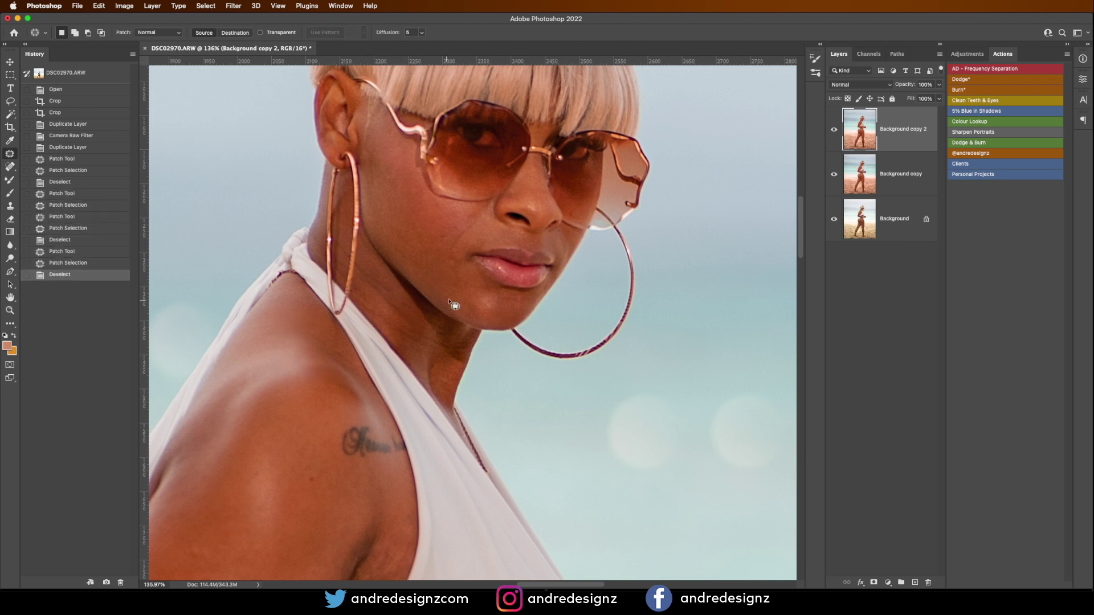
{"action": "left_click_drag", "start_coordinate": [401, 186], "coordinate": [415, 208]}
{"action": "key", "text": "ctrl+d"}
Patch the moles and uneven spots on the shoulder and down the arm.
{"action": "scroll", "coordinate": [424, 234], "scroll_direction": "down", "scroll_amount": 10}
{"action": "scroll", "coordinate": [424, 234], "scroll_direction": "left", "scroll_amount": 5}
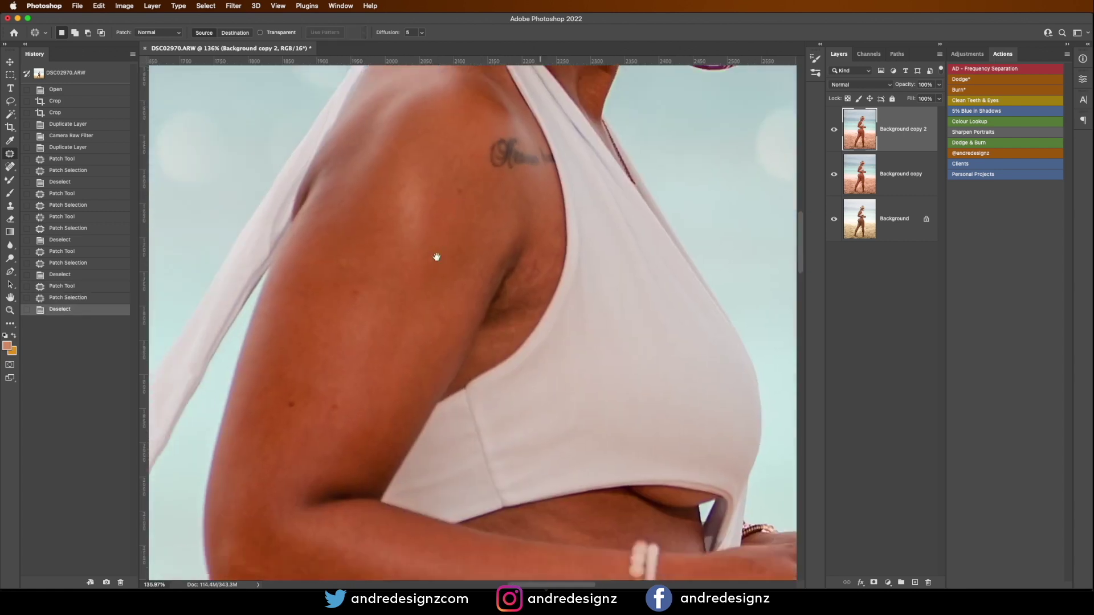
{"action": "left_click_drag", "start_coordinate": [545, 152], "coordinate": [501, 220]}
{"action": "key", "text": "super+d"}
{"action": "key", "text": "super+d"}
{"action": "left_click_drag", "start_coordinate": [374, 315], "coordinate": [402, 226]}
{"action": "mouse_move", "coordinate": [405, 102]}
{"action": "left_mouse_down"}
{"action": "mouse_move", "coordinate": [386, 137]}
{"action": "mouse_move", "coordinate": [393, 126]}
{"action": "left_mouse_up"}
{"action": "left_click_drag", "start_coordinate": [390, 121], "coordinate": [390, 142]}
{"action": "key", "text": "super+d"}
{"action": "left_click_drag", "start_coordinate": [431, 111], "coordinate": [453, 228]}
{"action": "mouse_move", "coordinate": [393, 166]}
{"action": "left_mouse_down"}
{"action": "mouse_move", "coordinate": [435, 195]}
{"action": "mouse_move", "coordinate": [394, 164]}
{"action": "left_mouse_up"}
{"action": "left_click_drag", "start_coordinate": [403, 181], "coordinate": [446, 171]}
{"action": "key", "text": "super+d"}
{"action": "left_click_drag", "start_coordinate": [499, 197], "coordinate": [488, 134]}
Patch the marks on the waist and hip below the bracelet, beside the swimsuit edge.
{"action": "scroll", "coordinate": [488, 134], "scroll_direction": "down", "scroll_amount": 10}
{"action": "scroll", "coordinate": [488, 135], "scroll_direction": "right", "scroll_amount": 6}
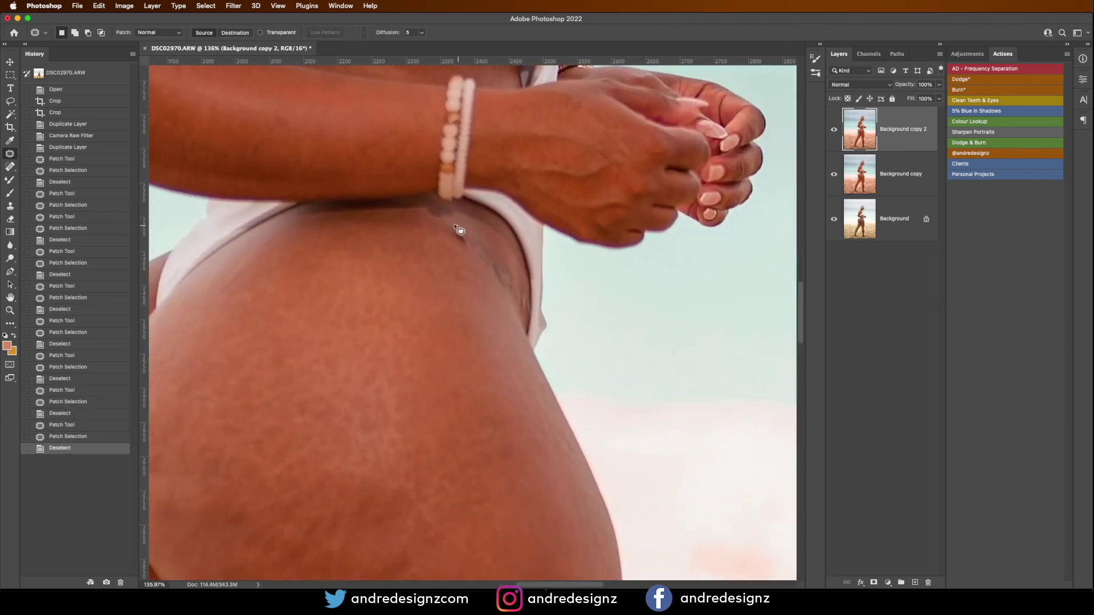
{"action": "left_click_drag", "start_coordinate": [460, 231], "coordinate": [498, 266]}
{"action": "mouse_move", "coordinate": [527, 309]}
{"action": "left_mouse_down"}
{"action": "mouse_move", "coordinate": [523, 278]}
{"action": "mouse_move", "coordinate": [489, 250]}
{"action": "mouse_move", "coordinate": [520, 322]}
{"action": "mouse_move", "coordinate": [517, 292]}
{"action": "left_mouse_up"}
{"action": "key", "text": "ctrl+d"}
{"action": "key", "text": "ctrl+d"}
{"action": "mouse_move", "coordinate": [520, 305]}
{"action": "left_mouse_down"}
{"action": "mouse_move", "coordinate": [520, 251]}
{"action": "mouse_move", "coordinate": [525, 285]}
{"action": "mouse_move", "coordinate": [498, 279]}
{"action": "left_mouse_up"}
{"action": "key", "text": "ctrl+d"}
{"action": "key", "text": "ctrl+d"}
{"action": "left_click_drag", "start_coordinate": [453, 227], "coordinate": [491, 242]}
{"action": "key", "text": "ctrl+d"}
Patch the uneven skin patches on the buttock and upper thigh.
{"action": "left_click_drag", "start_coordinate": [445, 271], "coordinate": [454, 247]}
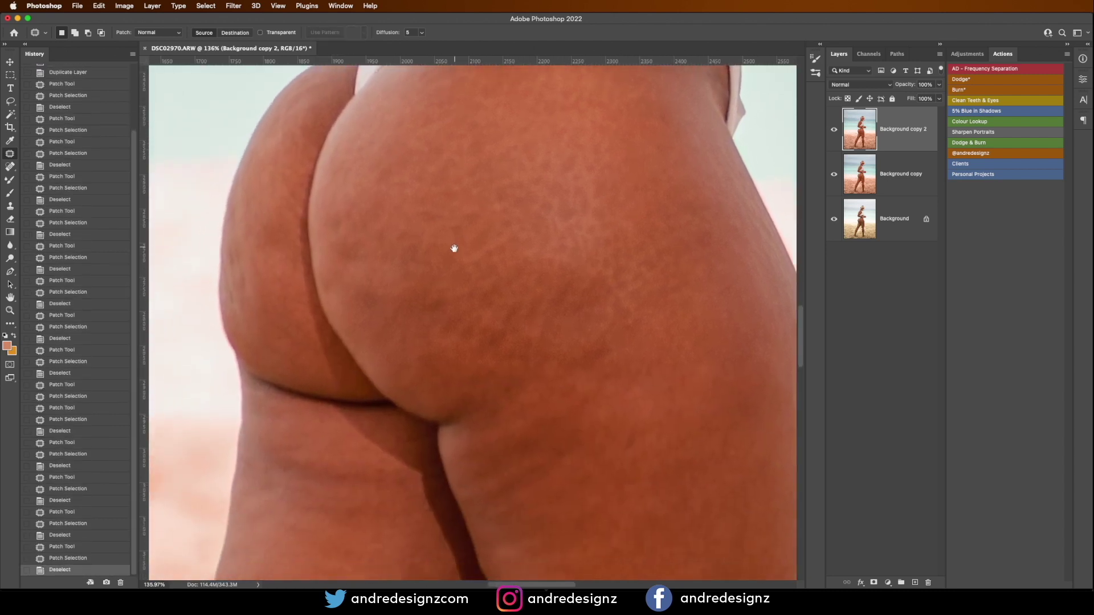
{"action": "mouse_move", "coordinate": [596, 277]}
{"action": "left_mouse_down"}
{"action": "mouse_move", "coordinate": [642, 313]}
{"action": "mouse_move", "coordinate": [584, 205]}
{"action": "left_mouse_up"}
{"action": "key", "text": "ctrl+d"}
{"action": "left_click_drag", "start_coordinate": [561, 410], "coordinate": [559, 250]}
{"action": "left_click_drag", "start_coordinate": [586, 195], "coordinate": [583, 196]}
{"action": "left_click_drag", "start_coordinate": [578, 212], "coordinate": [613, 276]}
{"action": "key", "text": "ctrl+d"}
{"action": "left_click_drag", "start_coordinate": [601, 226], "coordinate": [584, 188]}
Patch the blemishes on the lower part of the front leg from below the knee downwards.
{"action": "scroll", "coordinate": [585, 189], "scroll_direction": "down", "scroll_amount": 10}
{"action": "mouse_move", "coordinate": [533, 217]}
{"action": "left_mouse_down"}
{"action": "mouse_move", "coordinate": [524, 210]}
{"action": "mouse_move", "coordinate": [533, 219]}
{"action": "left_mouse_up"}
{"action": "left_click_drag", "start_coordinate": [541, 219], "coordinate": [553, 267]}
{"action": "key", "text": "ctrl+d"}
{"action": "left_click_drag", "start_coordinate": [562, 122], "coordinate": [559, 121]}
{"action": "left_click_drag", "start_coordinate": [561, 137], "coordinate": [569, 196]}
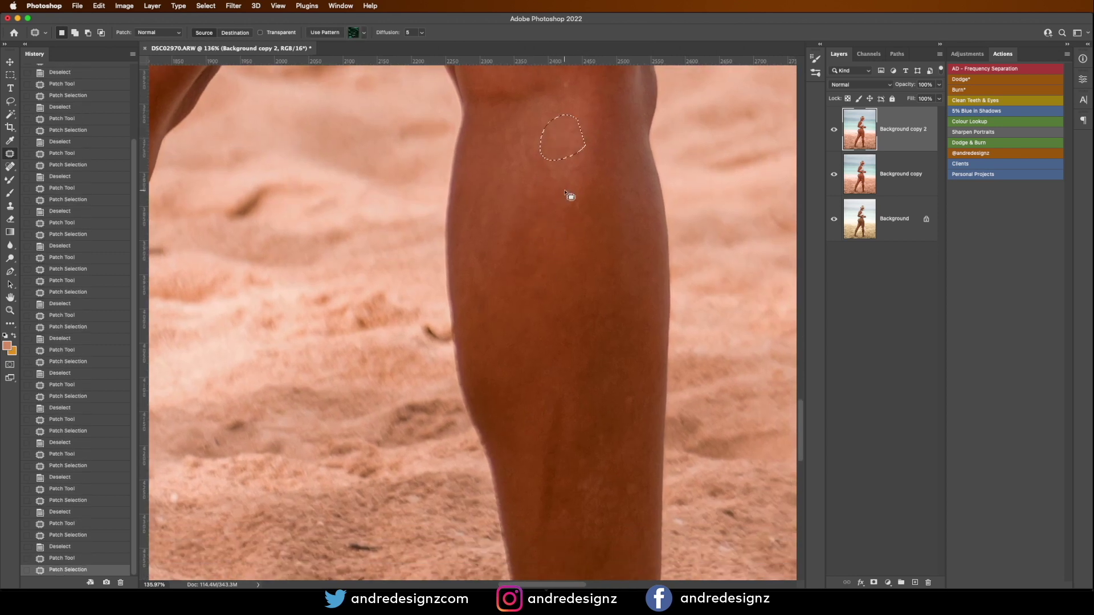
{"action": "key", "text": "ctrl+d"}
{"action": "scroll", "coordinate": [593, 254], "scroll_direction": "down", "scroll_amount": 10}
{"action": "scroll", "coordinate": [576, 228], "scroll_direction": "right", "scroll_amount": 3}
{"action": "scroll", "coordinate": [638, 197], "scroll_direction": "down", "scroll_amount": 1}
{"action": "mouse_move", "coordinate": [625, 121]}
{"action": "left_mouse_down"}
{"action": "mouse_move", "coordinate": [659, 178]}
{"action": "mouse_move", "coordinate": [668, 296]}
{"action": "left_mouse_up"}
{"action": "left_click", "coordinate": [669, 296]}
{"action": "left_click_drag", "start_coordinate": [728, 176], "coordinate": [694, 281]}
Patch the remaining blemishes on the back leg and clear the selection.
{"action": "scroll", "coordinate": [693, 245], "scroll_direction": "left", "scroll_amount": 10}
{"action": "scroll", "coordinate": [627, 274], "scroll_direction": "up", "scroll_amount": 8}
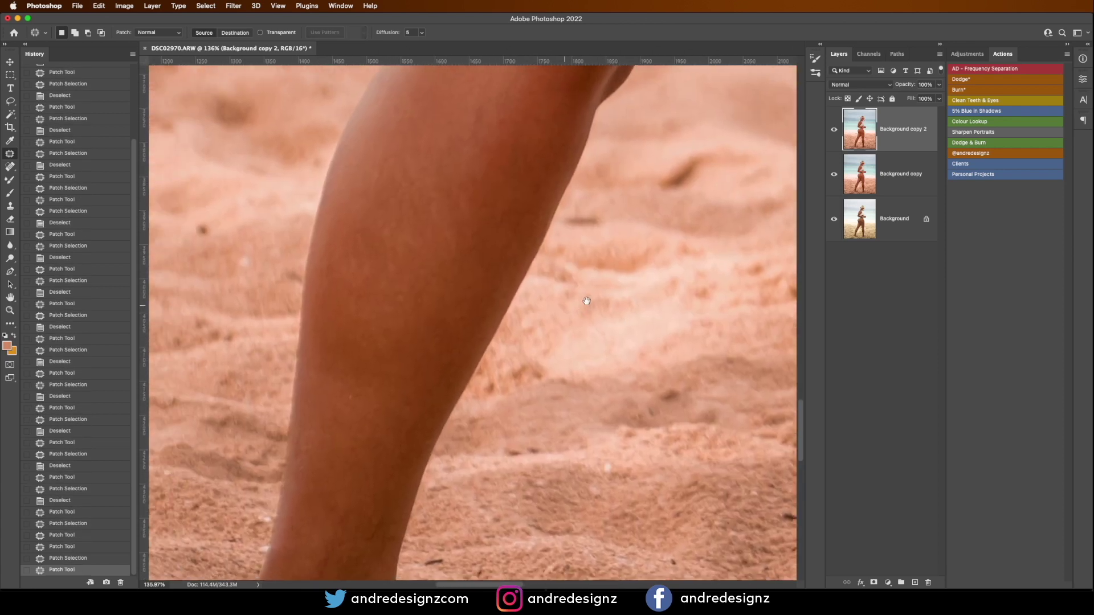
{"action": "scroll", "coordinate": [586, 301], "scroll_direction": "up", "scroll_amount": 5}
{"action": "mouse_move", "coordinate": [462, 251]}
{"action": "left_mouse_down"}
{"action": "mouse_move", "coordinate": [475, 324]}
{"action": "mouse_move", "coordinate": [557, 169]}
{"action": "left_mouse_up"}
{"action": "mouse_move", "coordinate": [567, 79]}
{"action": "left_mouse_down"}
{"action": "mouse_move", "coordinate": [574, 134]}
{"action": "mouse_move", "coordinate": [610, 142]}
{"action": "mouse_move", "coordinate": [587, 186]}
{"action": "left_mouse_up"}
{"action": "scroll", "coordinate": [587, 185], "scroll_direction": "down", "scroll_amount": 10}
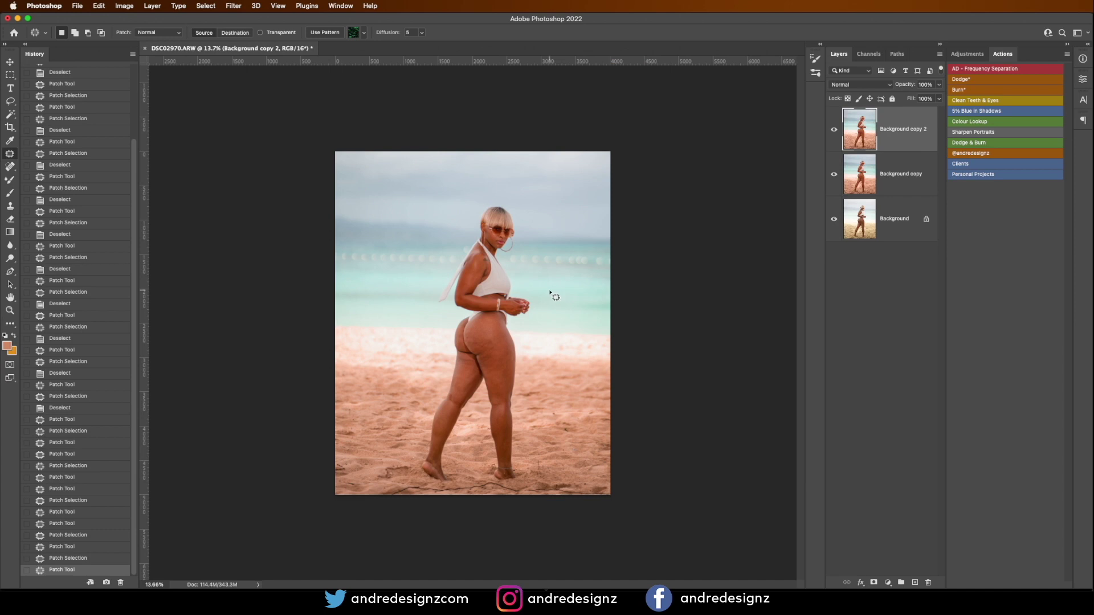
{"action": "scroll", "coordinate": [552, 287], "scroll_direction": "up", "scroll_amount": 1}
{"action": "key", "text": "ctrl+d"}
{"action": "scroll", "coordinate": [556, 283], "scroll_direction": "up", "scroll_amount": 3}
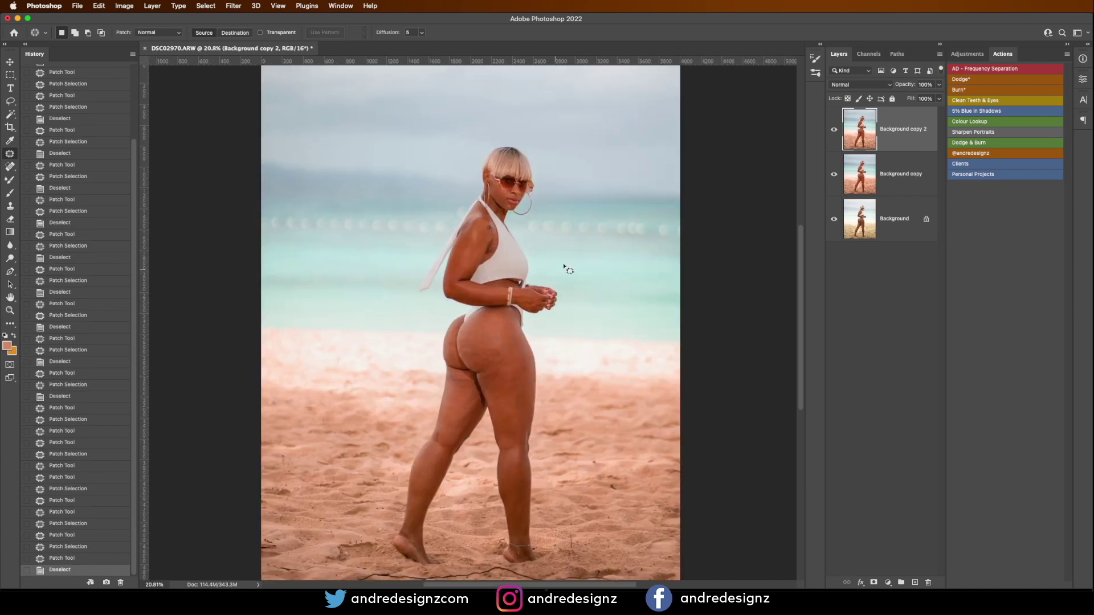
Run the AD - Frequency Separation action with a Gaussian Blur radius of 3 pixels for the Low* layer.
{"action": "left_click", "coordinate": [994, 71]}
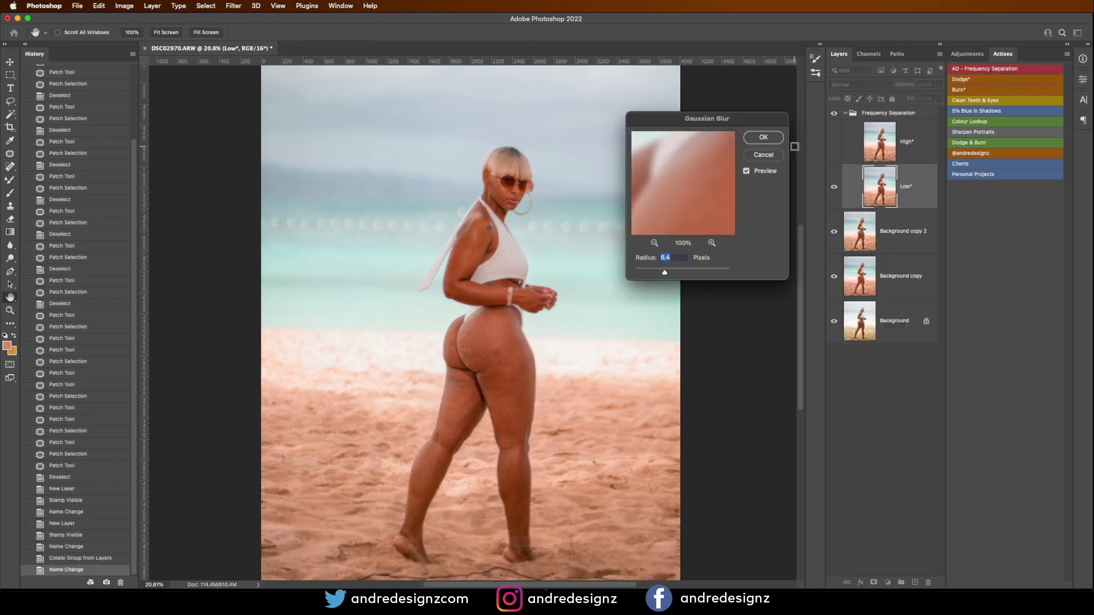
{"action": "type", "text": "3"}
{"action": "left_click", "coordinate": [763, 138]}
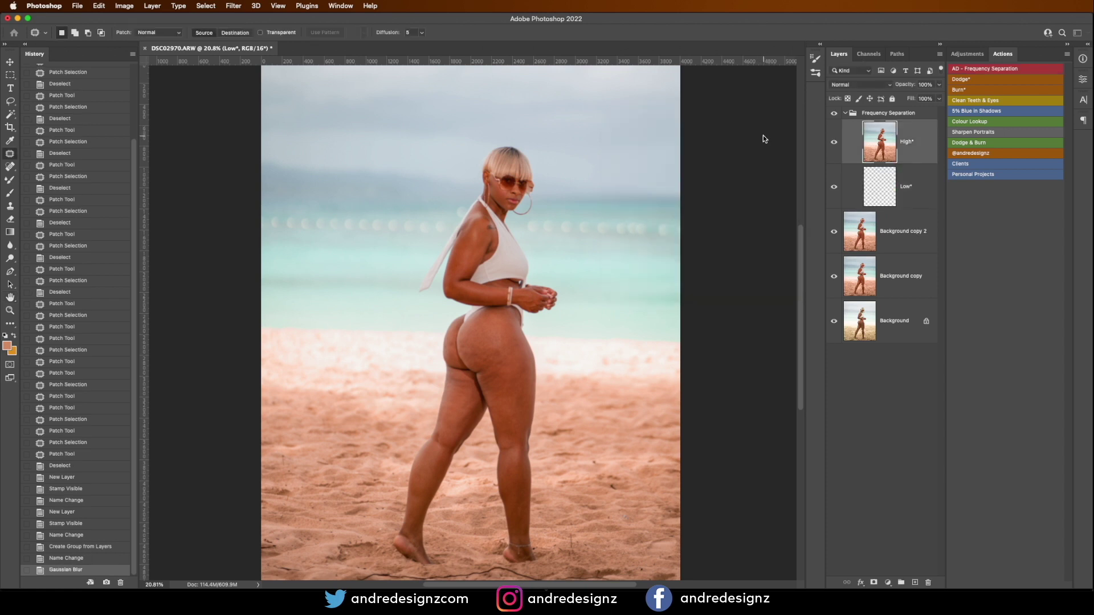
Blend the facial skin tones on the Low* layer using the Mixer Brush at size 50.
{"action": "left_click", "coordinate": [9, 180]}
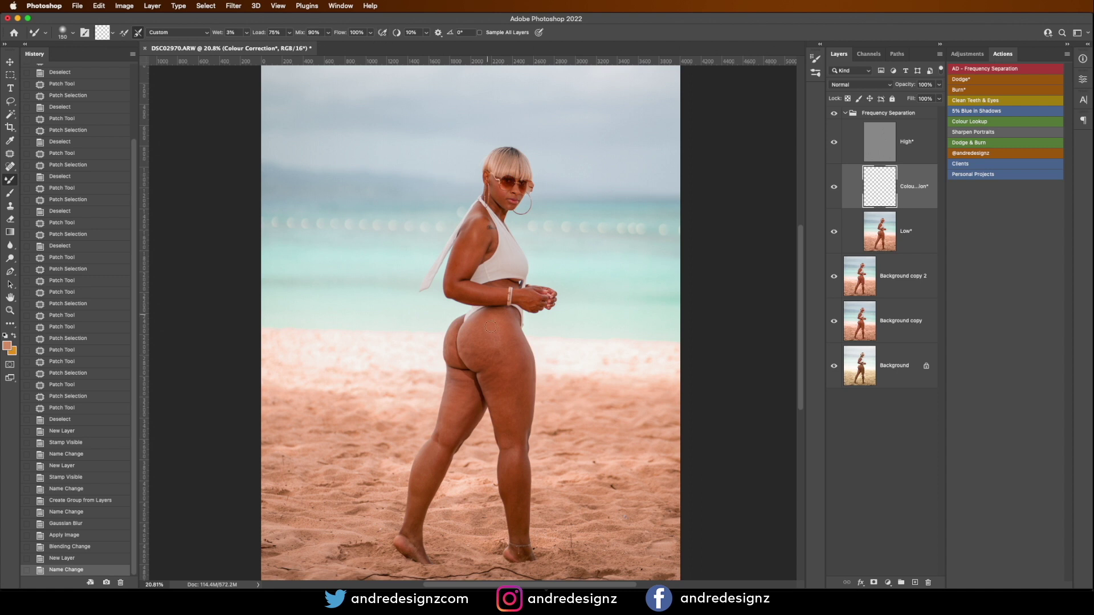
{"action": "scroll", "coordinate": [489, 318], "scroll_direction": "up", "scroll_amount": 5}
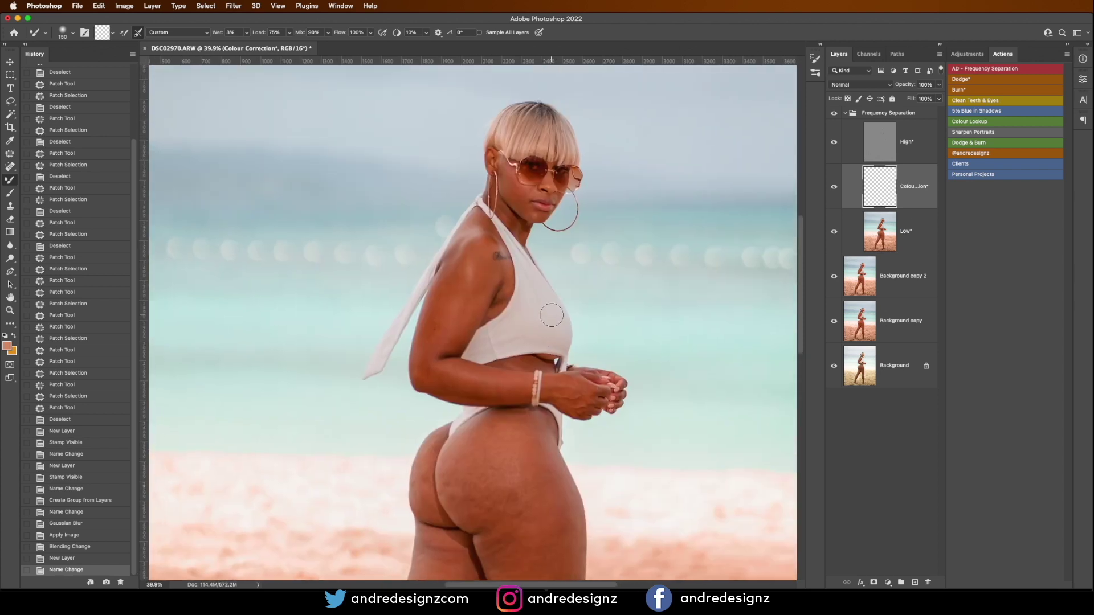
{"action": "scroll", "coordinate": [551, 316], "scroll_direction": "up", "scroll_amount": 4}
{"action": "left_click_drag", "start_coordinate": [579, 273], "coordinate": [607, 380]}
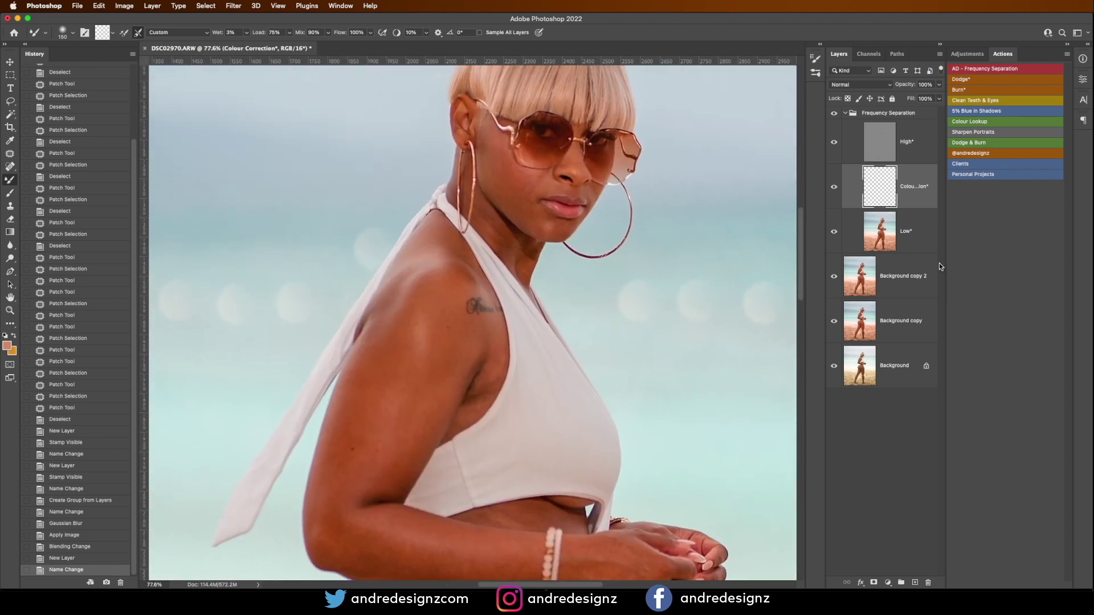
{"action": "left_click", "coordinate": [905, 241]}
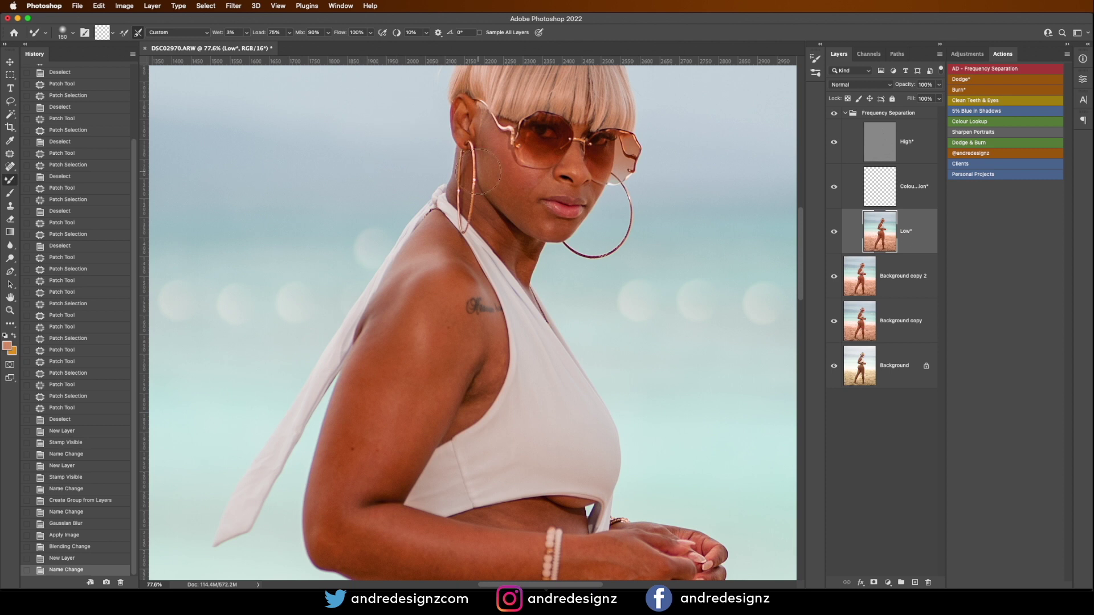
{"action": "key", "text": "bracketleft"}
{"action": "key", "text": "bracketleft"}
{"action": "key", "text": "bracketleft"}
{"action": "mouse_move", "coordinate": [495, 145]}
{"action": "left_mouse_down"}
{"action": "mouse_move", "coordinate": [504, 204]}
{"action": "mouse_move", "coordinate": [517, 209]}
{"action": "mouse_move", "coordinate": [537, 191]}
{"action": "left_mouse_up"}
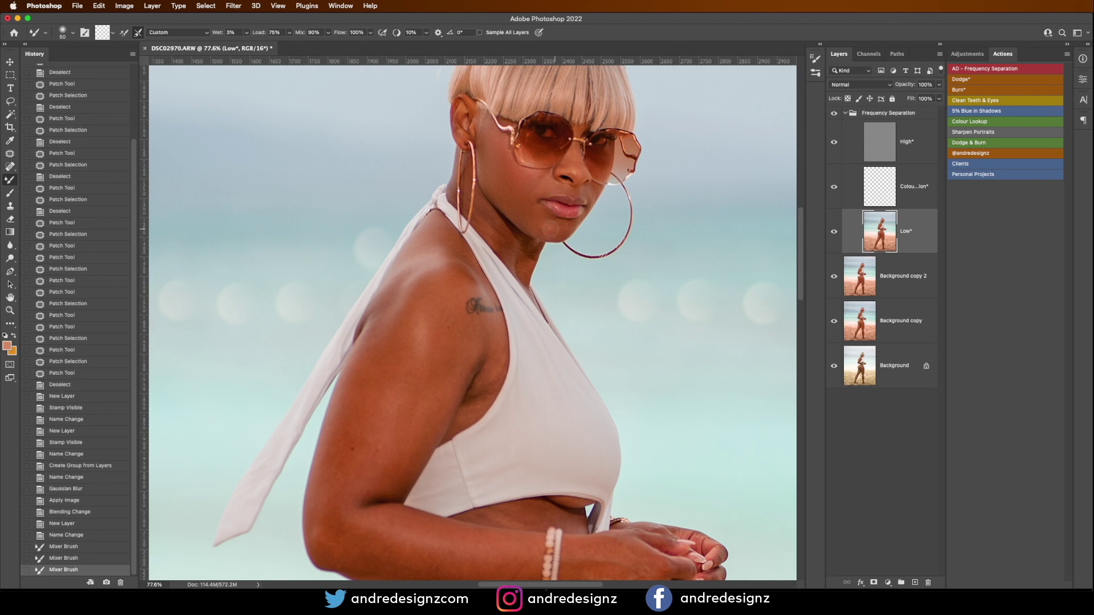
Blend the skin on the chin, jaw and neck, and compare with the Frequency Separation group hidden and shown.
{"action": "mouse_move", "coordinate": [541, 228]}
{"action": "left_mouse_down"}
{"action": "mouse_move", "coordinate": [513, 206]}
{"action": "mouse_move", "coordinate": [573, 174]}
{"action": "mouse_move", "coordinate": [488, 165]}
{"action": "left_mouse_up"}
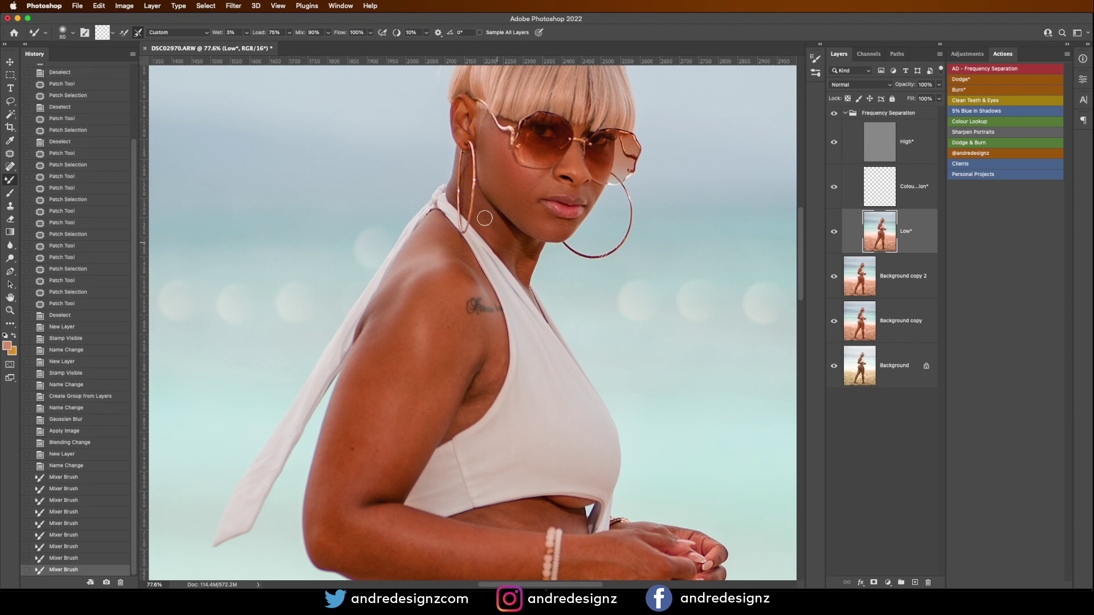
{"action": "mouse_move", "coordinate": [499, 238]}
{"action": "left_mouse_down"}
{"action": "mouse_move", "coordinate": [523, 255]}
{"action": "mouse_move", "coordinate": [525, 221]}
{"action": "left_mouse_up"}
{"action": "left_click_drag", "start_coordinate": [500, 172], "coordinate": [503, 193]}
{"action": "left_click", "coordinate": [833, 115]}
{"action": "left_click", "coordinate": [834, 115]}
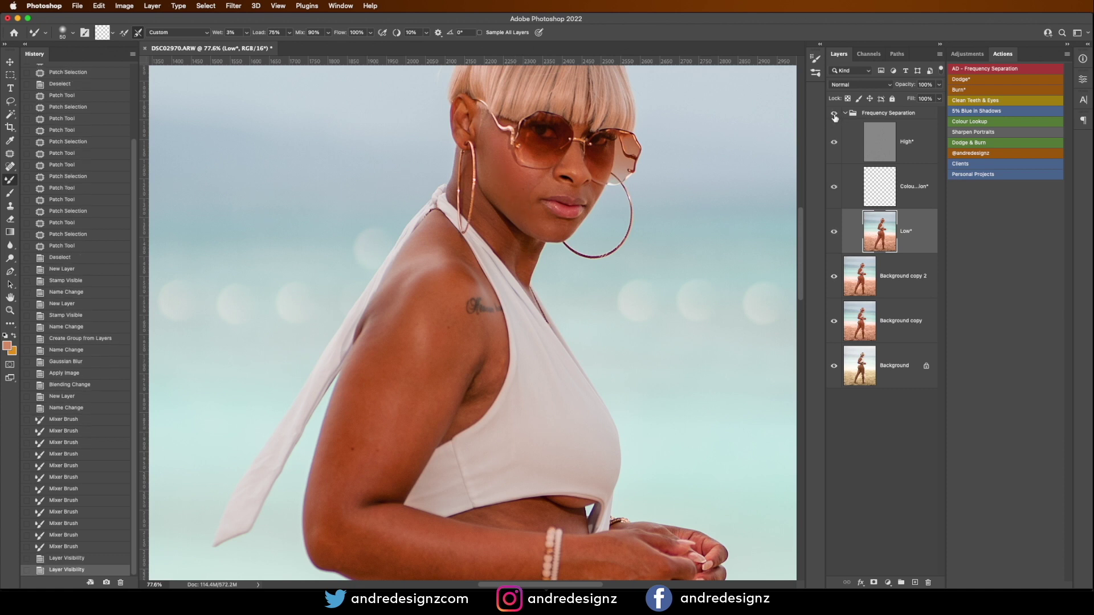
Smooth the skin tones of the shoulder and upper arm using the Mixer Brush at size 100.
{"action": "left_click_drag", "start_coordinate": [539, 323], "coordinate": [619, 190]}
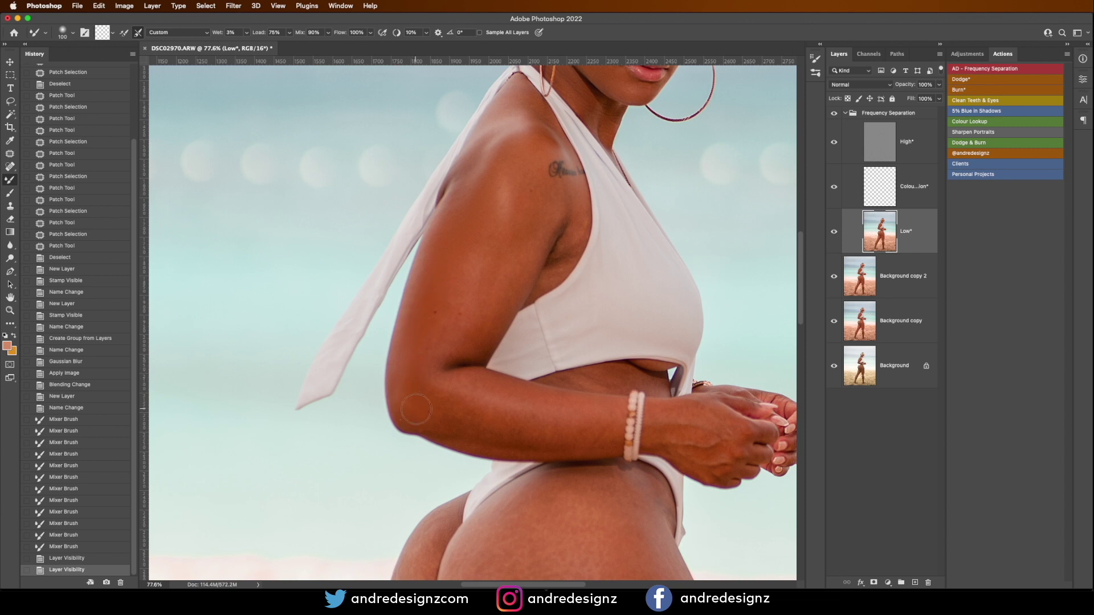
{"action": "left_click_drag", "start_coordinate": [405, 380], "coordinate": [468, 243]}
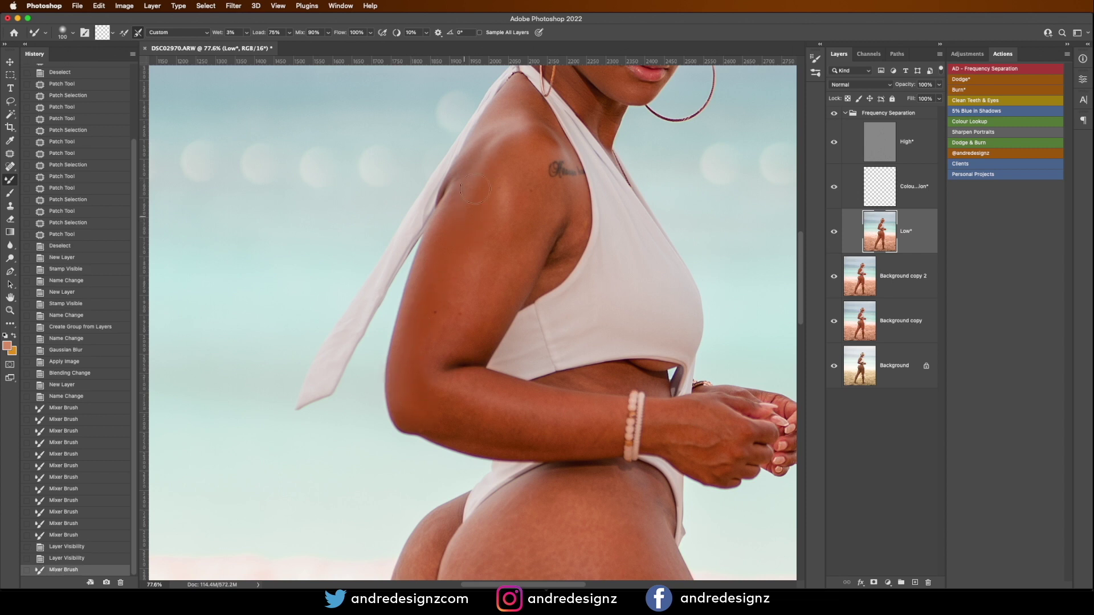
{"action": "mouse_move", "coordinate": [487, 146]}
{"action": "left_mouse_down"}
{"action": "mouse_move", "coordinate": [516, 170]}
{"action": "mouse_move", "coordinate": [501, 237]}
{"action": "left_mouse_up"}
{"action": "left_click_drag", "start_coordinate": [459, 320], "coordinate": [479, 245]}
{"action": "left_click_drag", "start_coordinate": [473, 296], "coordinate": [501, 217]}
{"action": "left_click_drag", "start_coordinate": [496, 273], "coordinate": [515, 222]}
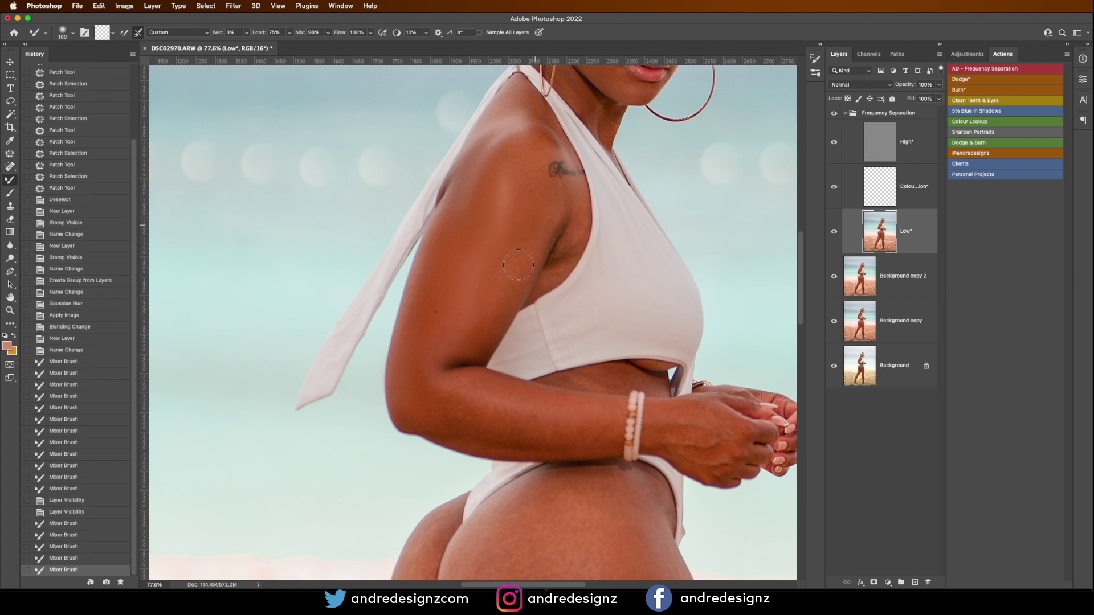
{"action": "left_click_drag", "start_coordinate": [478, 333], "coordinate": [533, 226]}
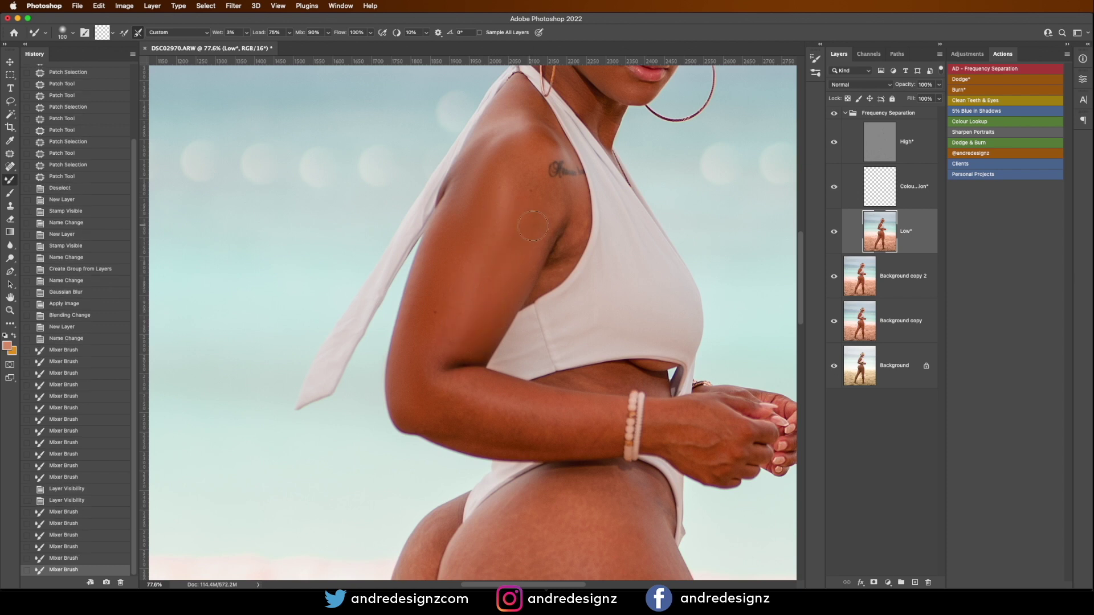
{"action": "mouse_move", "coordinate": [533, 147]}
{"action": "left_mouse_down"}
{"action": "mouse_move", "coordinate": [504, 228]}
{"action": "mouse_move", "coordinate": [521, 165]}
{"action": "left_mouse_up"}
{"action": "mouse_move", "coordinate": [501, 234]}
{"action": "left_mouse_down"}
{"action": "mouse_move", "coordinate": [527, 156]}
{"action": "mouse_move", "coordinate": [490, 239]}
{"action": "mouse_move", "coordinate": [468, 223]}
{"action": "left_mouse_up"}
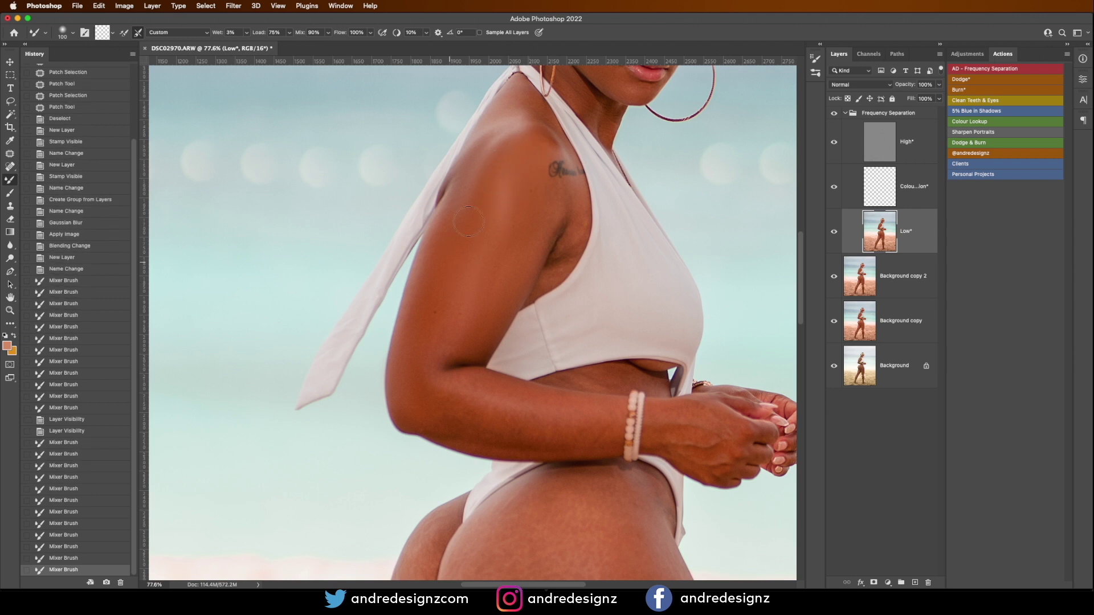
{"action": "mouse_move", "coordinate": [491, 142]}
{"action": "left_mouse_down"}
{"action": "mouse_move", "coordinate": [529, 116]}
{"action": "mouse_move", "coordinate": [548, 151]}
{"action": "mouse_move", "coordinate": [526, 104]}
{"action": "mouse_move", "coordinate": [527, 121]}
{"action": "mouse_move", "coordinate": [475, 173]}
{"action": "mouse_move", "coordinate": [475, 162]}
{"action": "mouse_move", "coordinate": [468, 220]}
{"action": "mouse_move", "coordinate": [537, 218]}
{"action": "mouse_move", "coordinate": [528, 231]}
{"action": "mouse_move", "coordinate": [503, 213]}
{"action": "mouse_move", "coordinate": [499, 185]}
{"action": "mouse_move", "coordinate": [460, 223]}
{"action": "mouse_move", "coordinate": [490, 178]}
{"action": "mouse_move", "coordinate": [484, 193]}
{"action": "mouse_move", "coordinate": [484, 172]}
{"action": "mouse_move", "coordinate": [488, 219]}
{"action": "mouse_move", "coordinate": [543, 215]}
{"action": "mouse_move", "coordinate": [482, 338]}
{"action": "mouse_move", "coordinate": [537, 191]}
{"action": "mouse_move", "coordinate": [553, 217]}
{"action": "left_mouse_up"}
Blend the skin near the armpit with a size 70 brush and the elbow and forearm with size 100.
{"action": "key", "text": "bracketleft"}
{"action": "key", "text": "bracketleft"}
{"action": "key", "text": "bracketleft"}
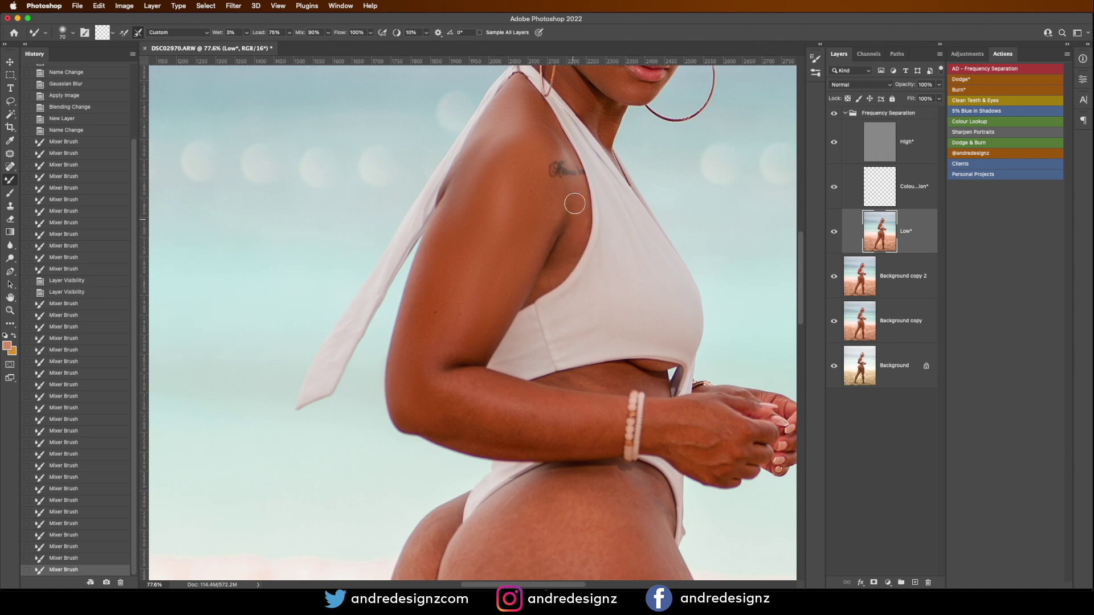
{"action": "mouse_move", "coordinate": [574, 203]}
{"action": "left_mouse_down"}
{"action": "mouse_move", "coordinate": [538, 261]}
{"action": "mouse_move", "coordinate": [562, 251]}
{"action": "mouse_move", "coordinate": [554, 212]}
{"action": "mouse_move", "coordinate": [480, 219]}
{"action": "mouse_move", "coordinate": [484, 203]}
{"action": "mouse_move", "coordinate": [513, 178]}
{"action": "mouse_move", "coordinate": [449, 285]}
{"action": "mouse_move", "coordinate": [523, 269]}
{"action": "mouse_move", "coordinate": [554, 200]}
{"action": "mouse_move", "coordinate": [495, 292]}
{"action": "mouse_move", "coordinate": [432, 312]}
{"action": "mouse_move", "coordinate": [446, 320]}
{"action": "mouse_move", "coordinate": [425, 387]}
{"action": "mouse_move", "coordinate": [461, 383]}
{"action": "mouse_move", "coordinate": [506, 405]}
{"action": "mouse_move", "coordinate": [600, 422]}
{"action": "mouse_move", "coordinate": [532, 435]}
{"action": "mouse_move", "coordinate": [448, 425]}
{"action": "left_mouse_up"}
{"action": "key", "text": "bracketright"}
{"action": "key", "text": "bracketright"}
{"action": "mouse_move", "coordinate": [408, 392]}
{"action": "left_mouse_down"}
{"action": "mouse_move", "coordinate": [482, 431]}
{"action": "mouse_move", "coordinate": [549, 439]}
{"action": "mouse_move", "coordinate": [581, 420]}
{"action": "left_mouse_up"}
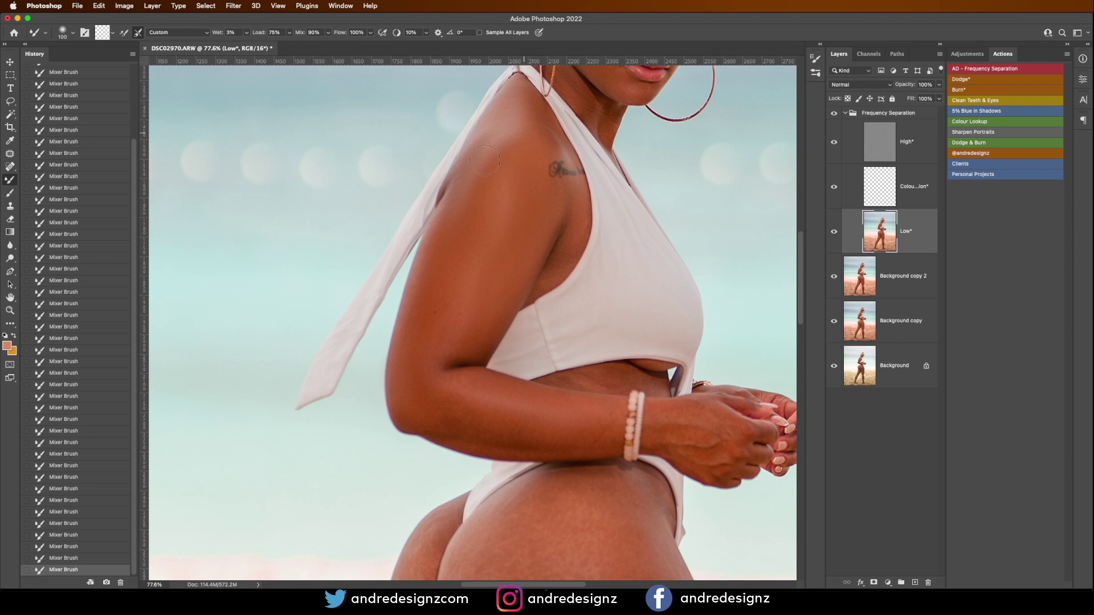
Smooth the uneven skin tones of the hip and buttocks using Mixer Brush sizes 90 and 125.
{"action": "left_click_drag", "start_coordinate": [612, 330], "coordinate": [553, 143]}
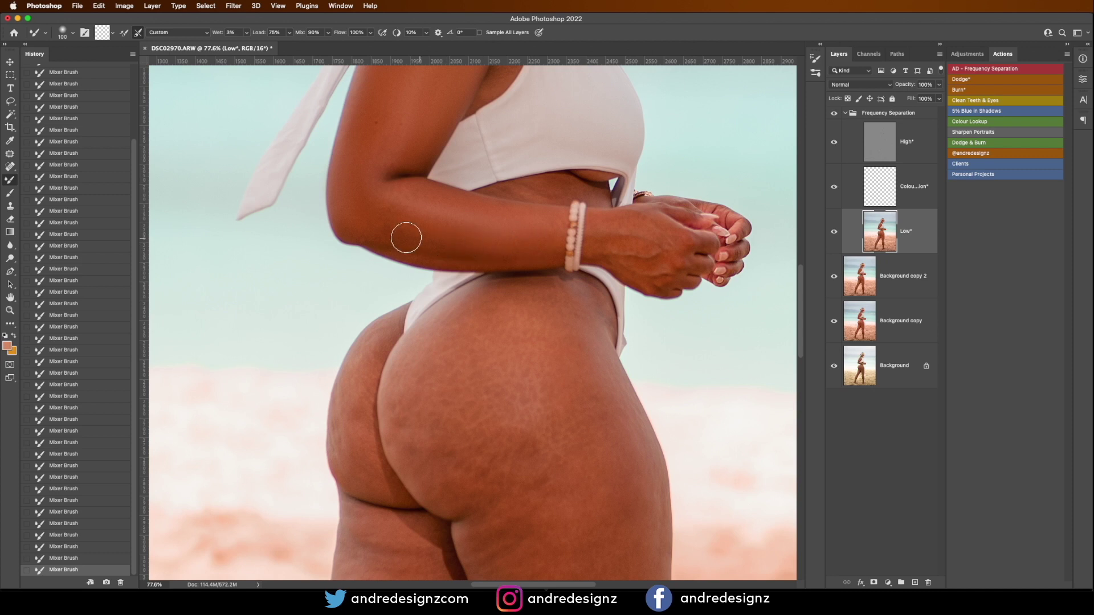
{"action": "key", "text": "bracketleft"}
{"action": "left_click_drag", "start_coordinate": [549, 305], "coordinate": [561, 181]}
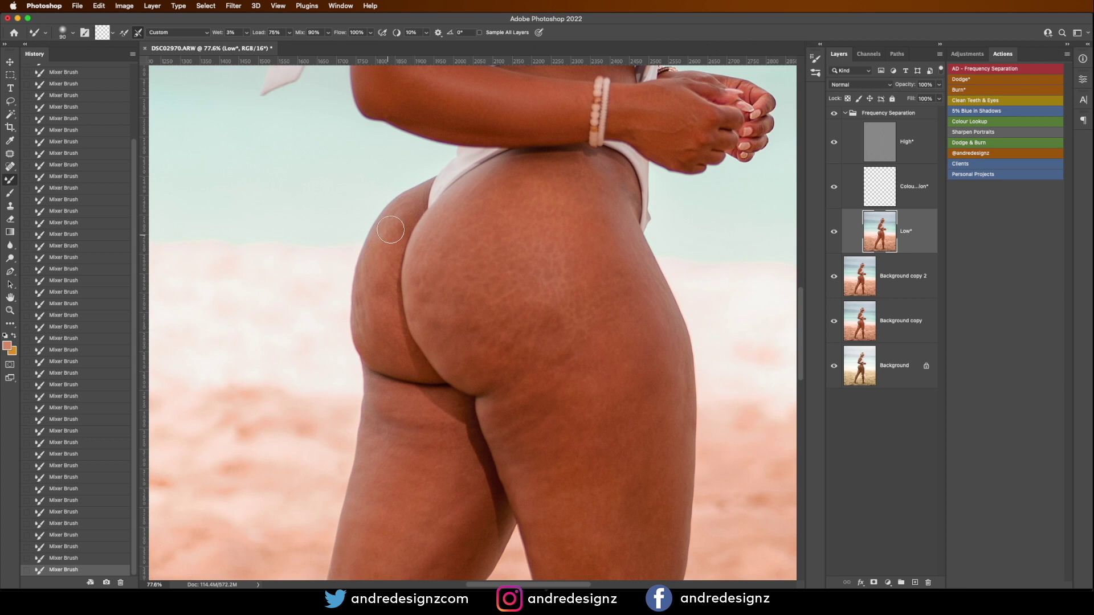
{"action": "mouse_move", "coordinate": [373, 284]}
{"action": "left_mouse_down"}
{"action": "mouse_move", "coordinate": [390, 320]}
{"action": "mouse_move", "coordinate": [383, 350]}
{"action": "mouse_move", "coordinate": [364, 327]}
{"action": "mouse_move", "coordinate": [402, 234]}
{"action": "mouse_move", "coordinate": [415, 251]}
{"action": "mouse_move", "coordinate": [454, 249]}
{"action": "mouse_move", "coordinate": [478, 196]}
{"action": "mouse_move", "coordinate": [507, 263]}
{"action": "left_mouse_up"}
{"action": "key", "text": "bracketright"}
{"action": "key", "text": "bracketright"}
{"action": "key", "text": "bracketright"}
{"action": "key", "text": "bracketleft"}
Blend the skin tones of the front leg from the thigh over the knee to the calf with the size 125 brush.
{"action": "left_click_drag", "start_coordinate": [587, 341], "coordinate": [569, 186]}
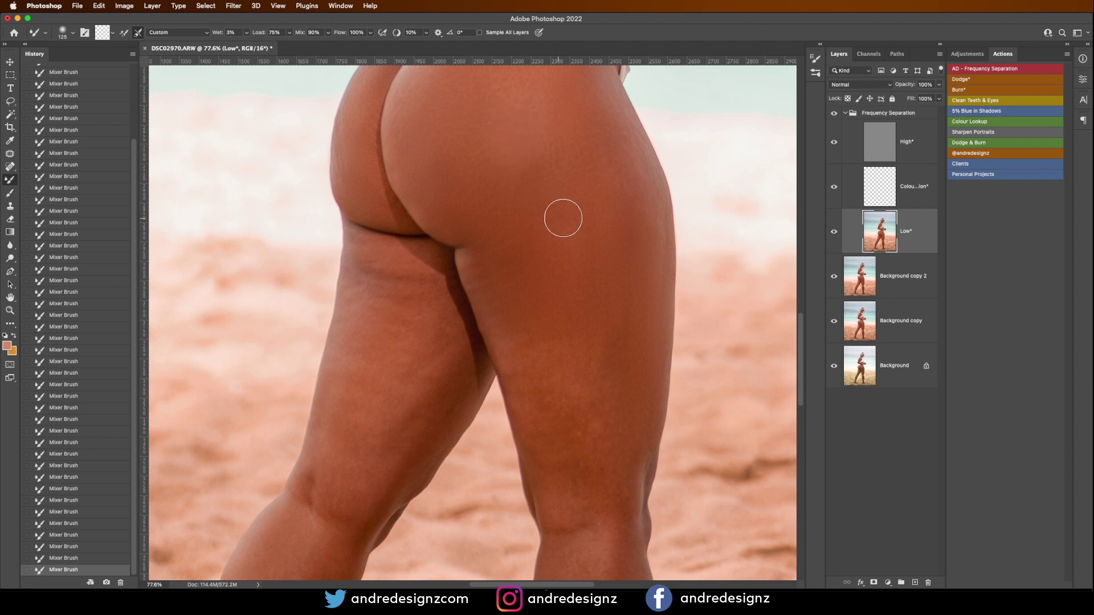
{"action": "scroll", "coordinate": [562, 217], "scroll_direction": "up", "scroll_amount": 5}
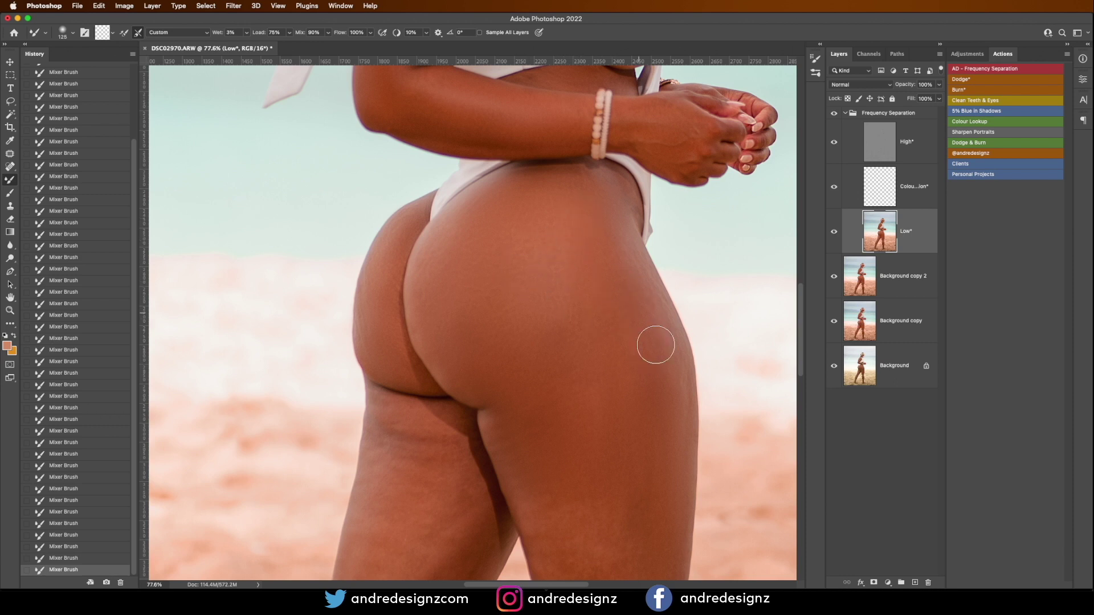
{"action": "left_click_drag", "start_coordinate": [628, 414], "coordinate": [610, 292]}
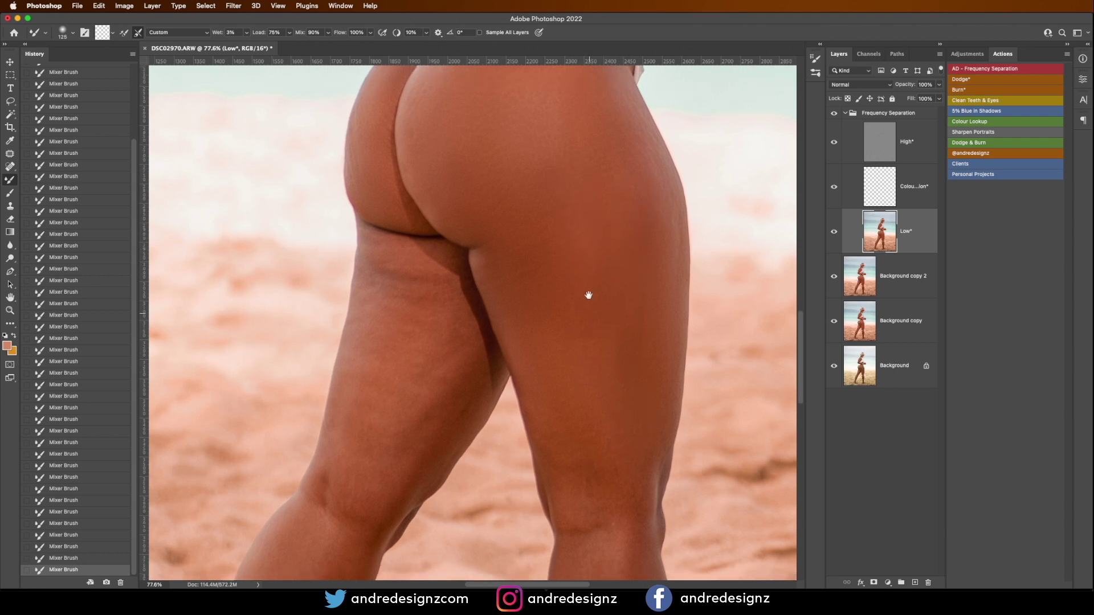
{"action": "scroll", "coordinate": [586, 318], "scroll_direction": "down", "scroll_amount": 5}
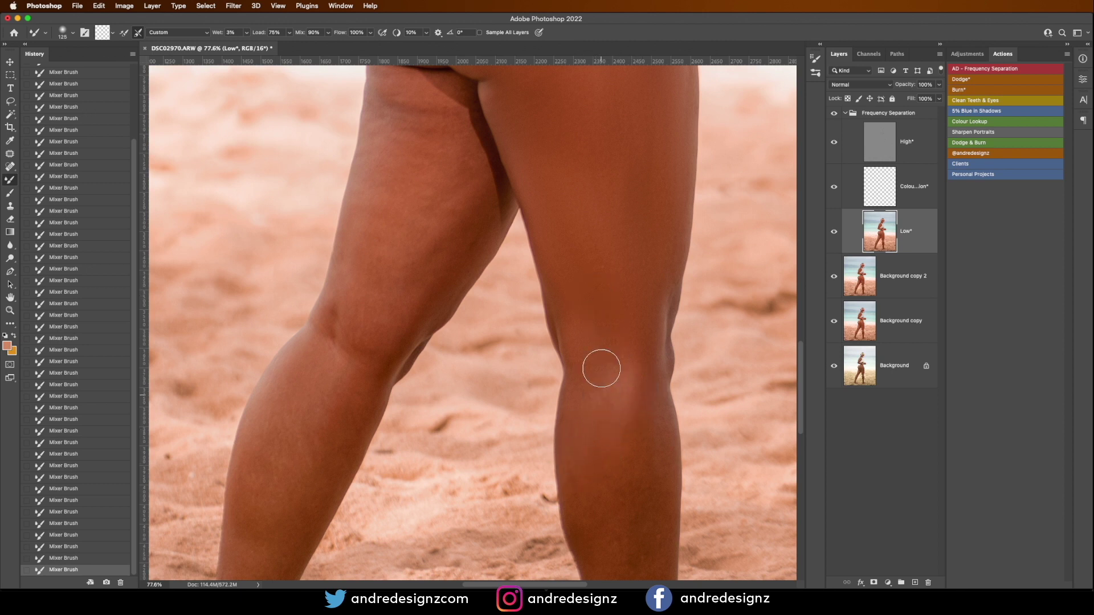
{"action": "left_click_drag", "start_coordinate": [640, 410], "coordinate": [610, 224]}
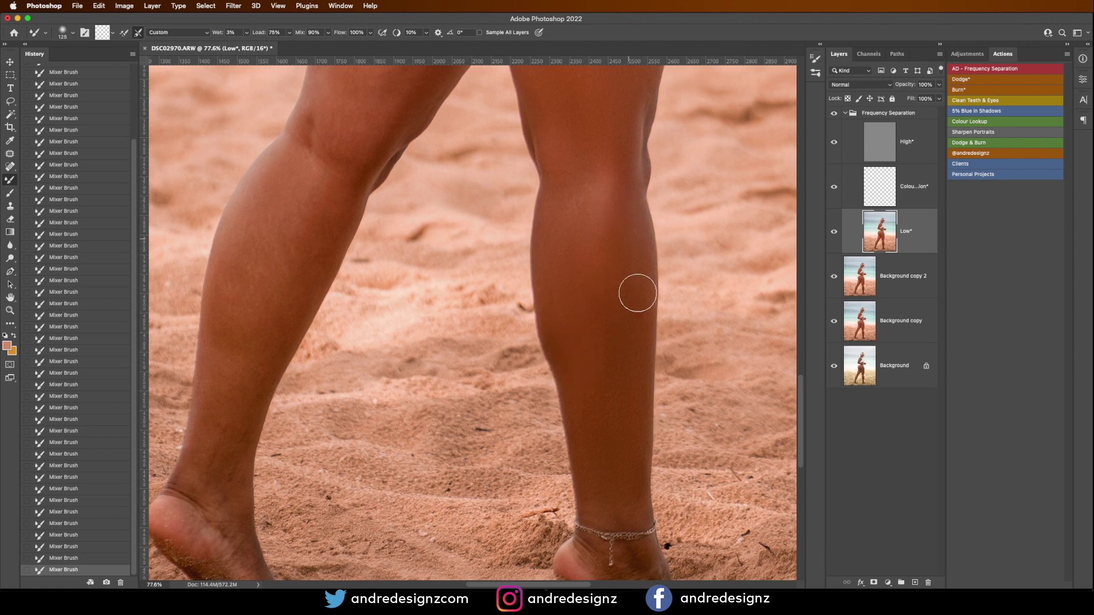
Smooth the skin tones of the back leg's thigh with the Mixer Brush.
{"action": "left_click_drag", "start_coordinate": [601, 151], "coordinate": [659, 369]}
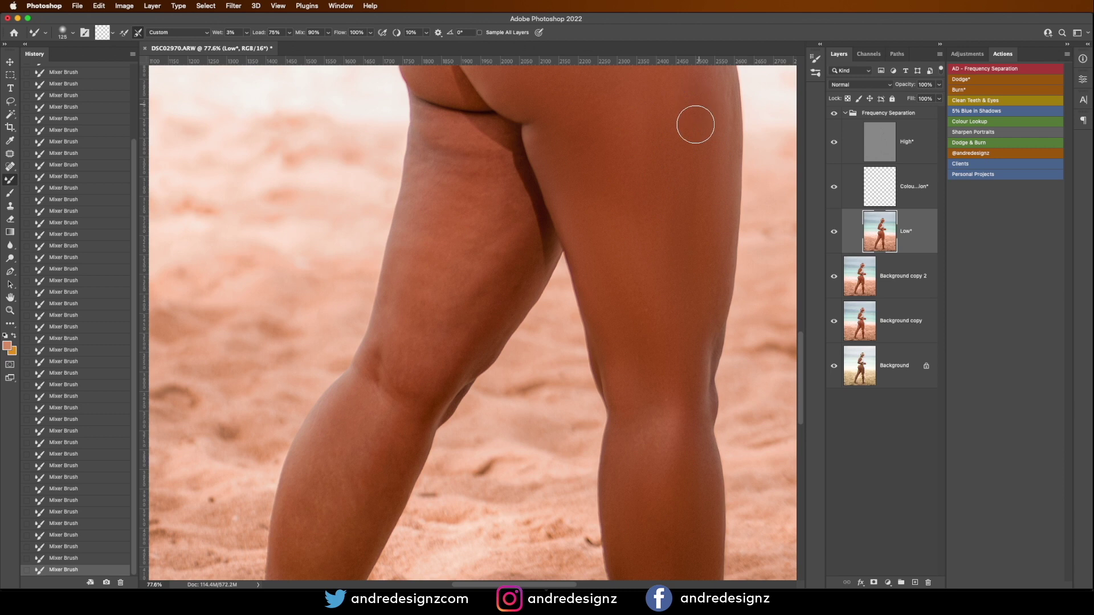
{"action": "scroll", "coordinate": [501, 296], "scroll_direction": "up", "scroll_amount": 3}
{"action": "scroll", "coordinate": [501, 296], "scroll_direction": "left", "scroll_amount": 3}
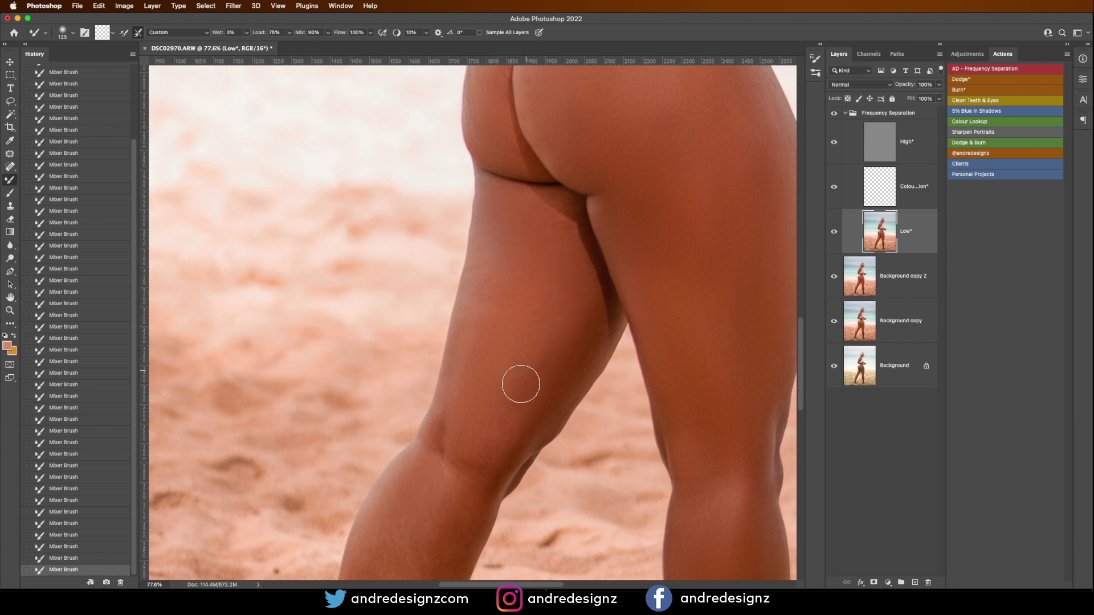
Blend the skin tones of the back leg from the knee down the calf to the ankle with the size 125 Mixer Brush.
{"action": "scroll", "coordinate": [481, 322], "scroll_direction": "down", "scroll_amount": 10}
{"action": "scroll", "coordinate": [482, 321], "scroll_direction": "left", "scroll_amount": 3}
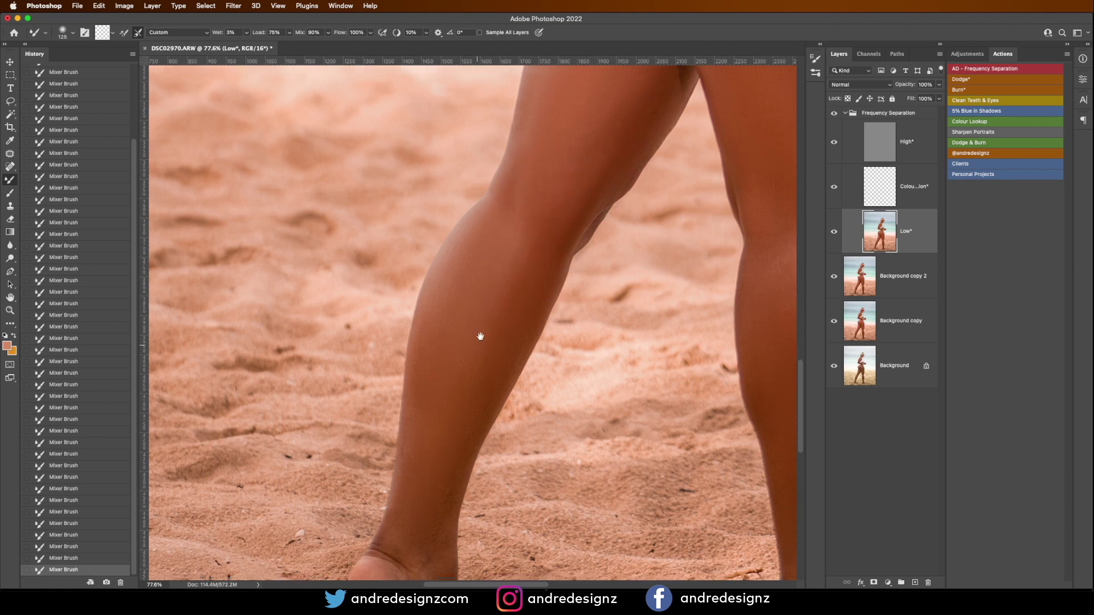
{"action": "left_click_drag", "start_coordinate": [476, 350], "coordinate": [493, 276]}
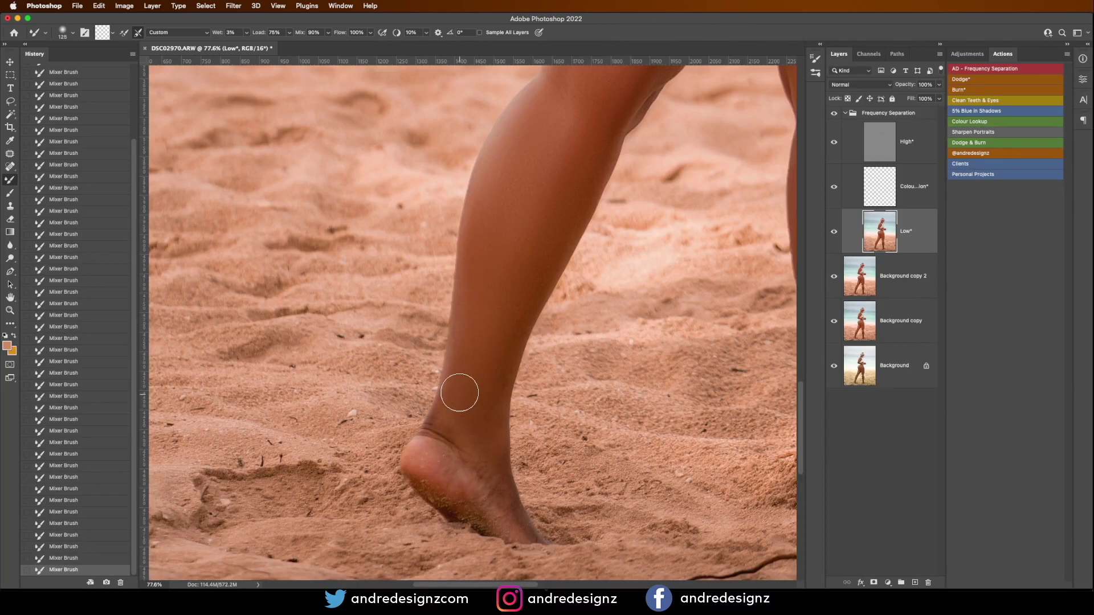
{"action": "left_click_drag", "start_coordinate": [498, 298], "coordinate": [471, 378]}
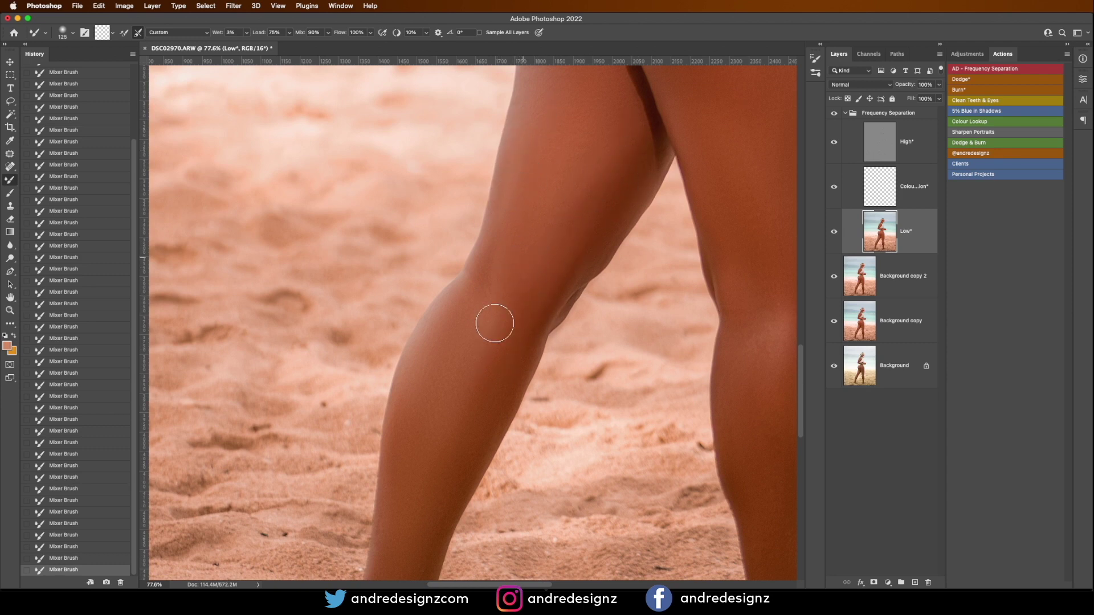
{"action": "mouse_move", "coordinate": [485, 310]}
{"action": "left_mouse_down"}
{"action": "mouse_move", "coordinate": [493, 257]}
{"action": "mouse_move", "coordinate": [466, 316]}
{"action": "mouse_move", "coordinate": [486, 296]}
{"action": "left_mouse_up"}
Compare the full figure with and without the Frequency Separation group.
{"action": "left_click_drag", "start_coordinate": [588, 120], "coordinate": [571, 327]}
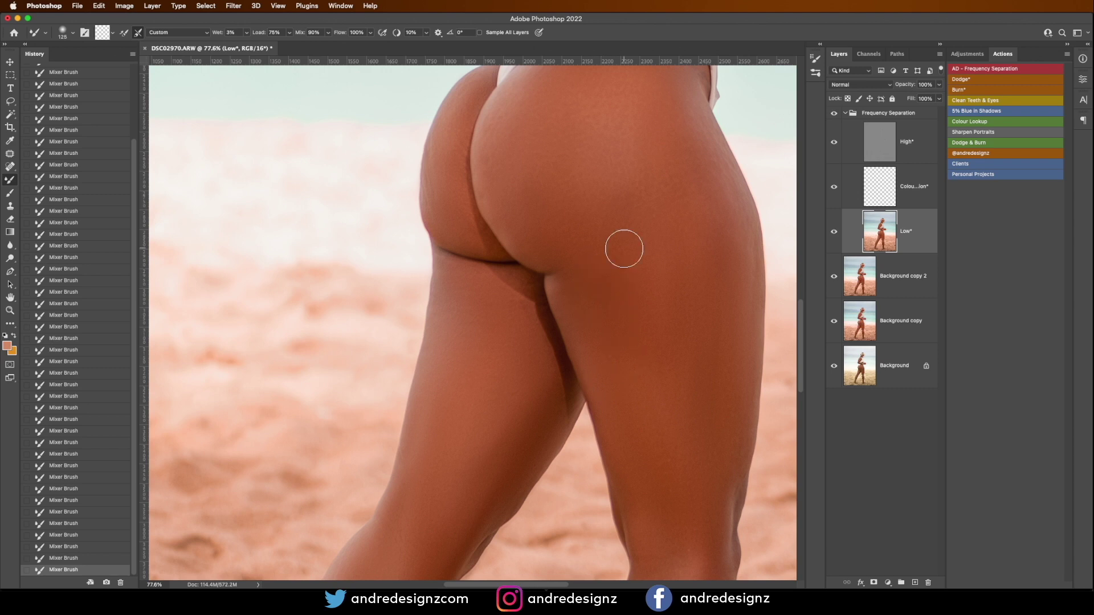
{"action": "scroll", "coordinate": [624, 249], "scroll_direction": "down", "scroll_amount": 6}
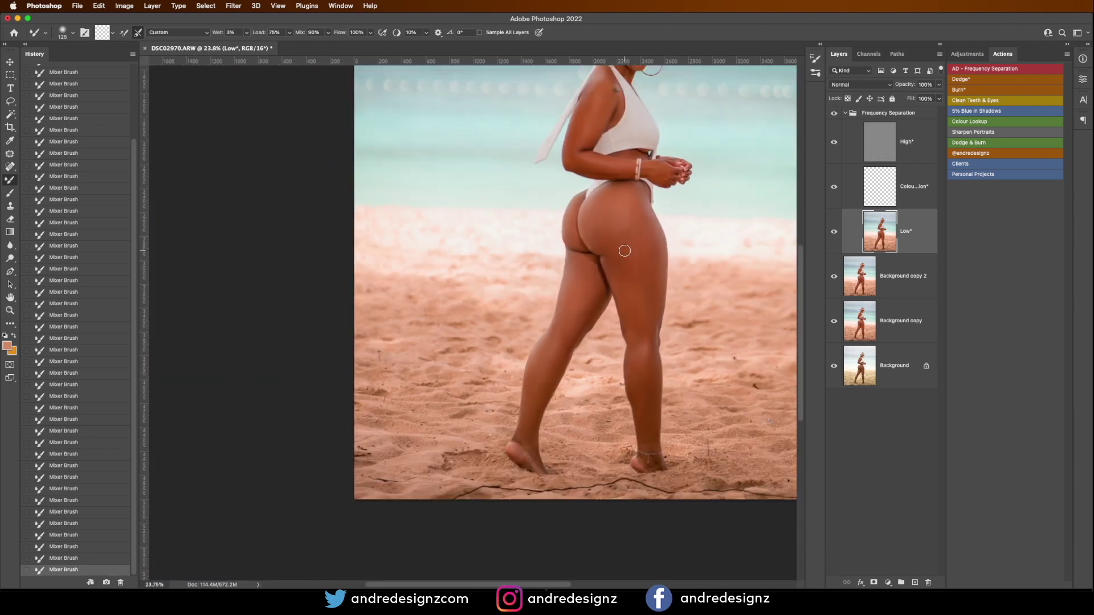
{"action": "scroll", "coordinate": [496, 389], "scroll_direction": "down", "scroll_amount": 1}
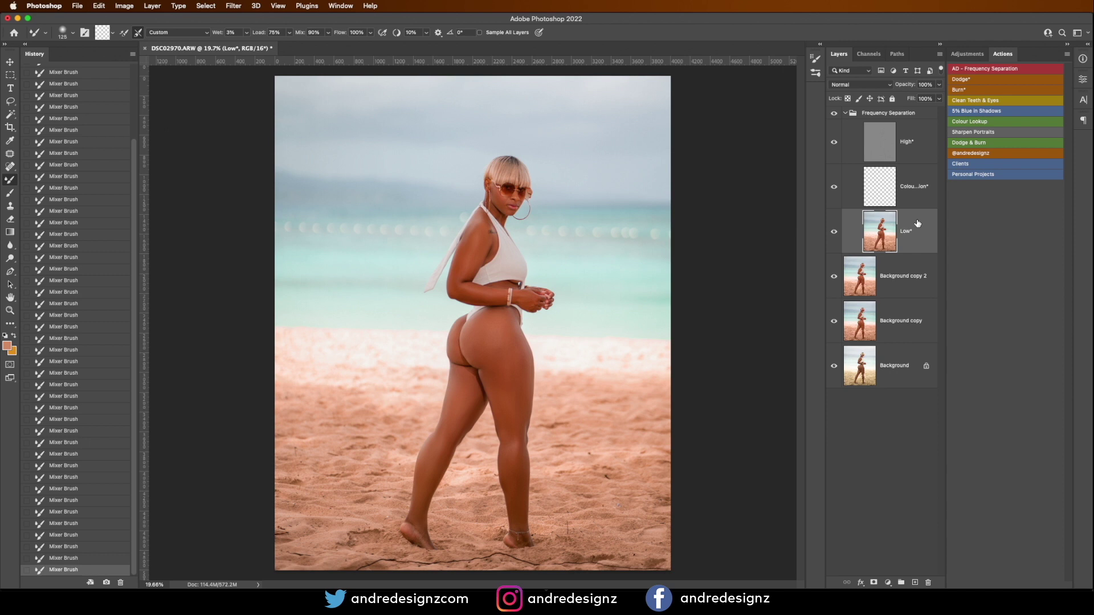
{"action": "left_click", "coordinate": [834, 114]}
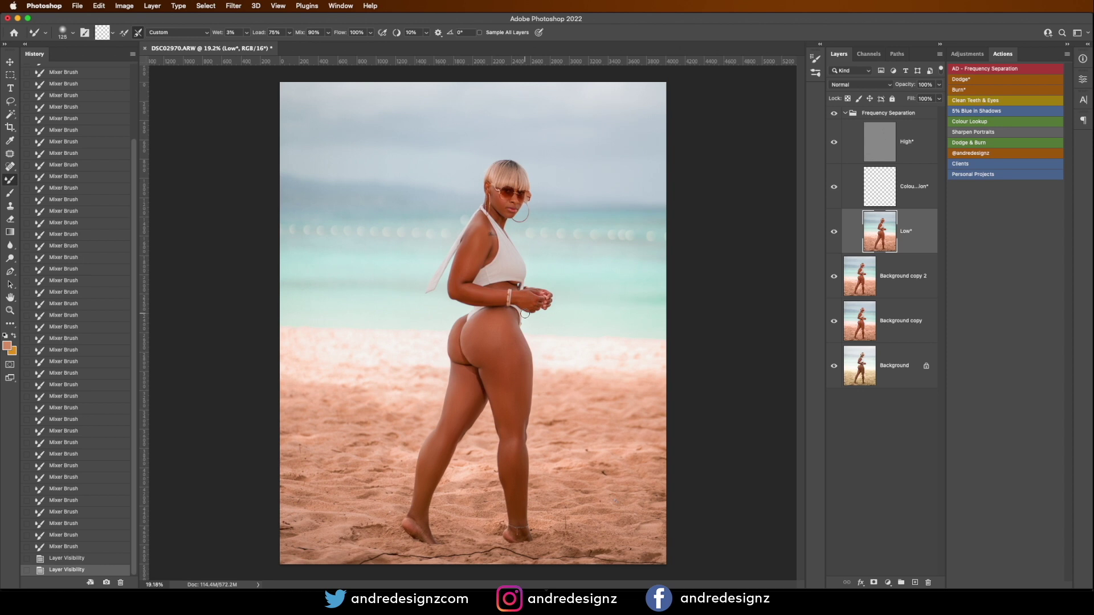
Stamp all visible layers into a new layer and delete the Frequency Separation group.
{"action": "left_click", "coordinate": [845, 114]}
{"action": "left_click", "coordinate": [864, 113]}
{"action": "key", "text": "super+alt+shift+e"}
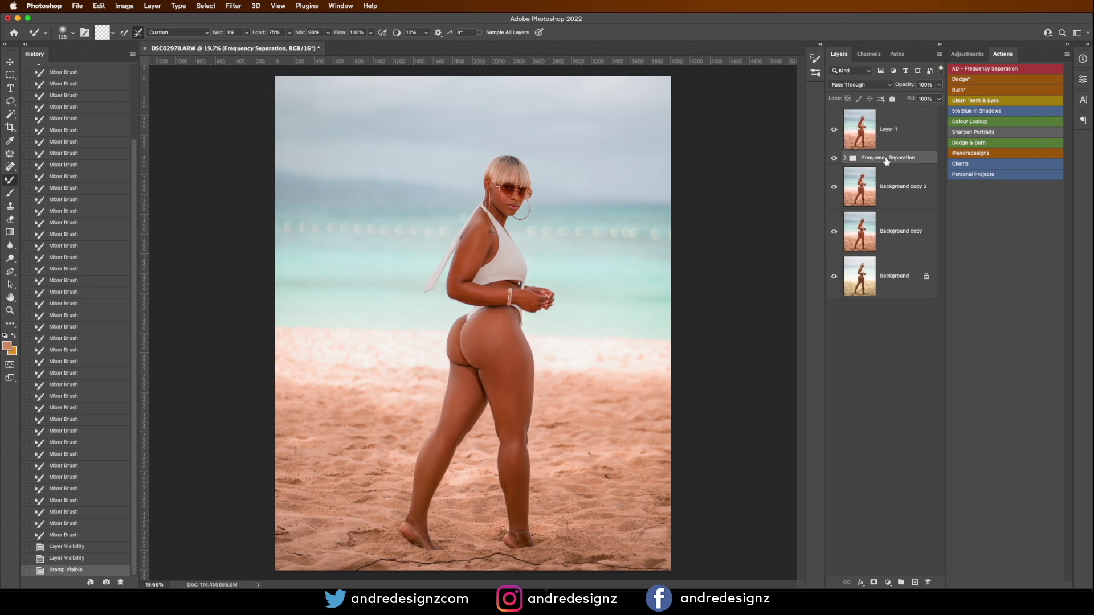
{"action": "key", "text": "Delete"}
Run the AD - Frequency Separation action on the stamped layer with a Gaussian Blur radius of 6.4 pixels.
{"action": "left_click", "coordinate": [896, 122]}
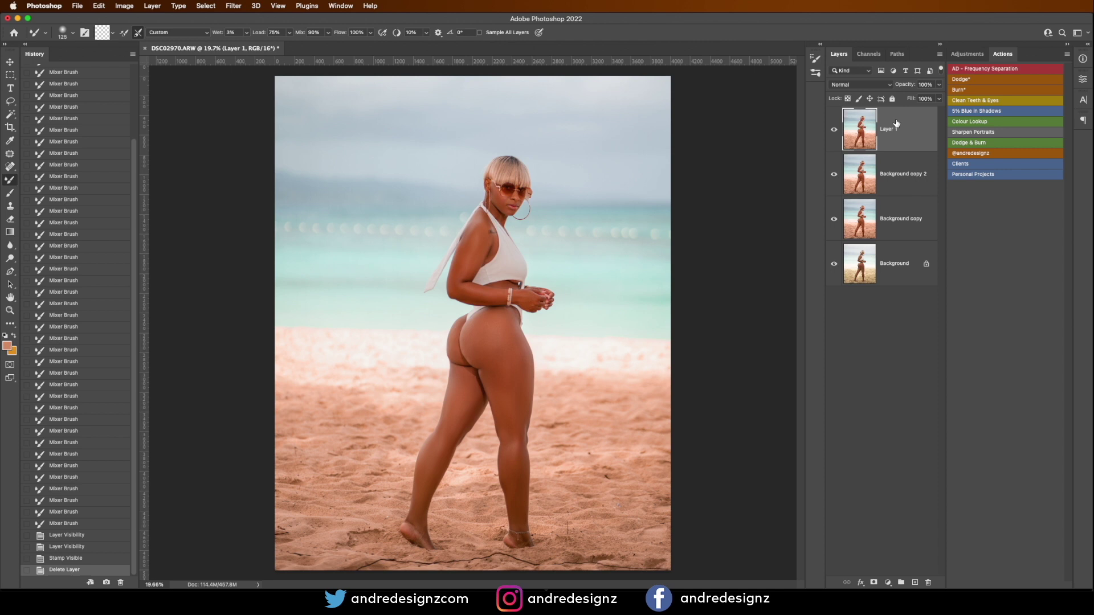
{"action": "left_click", "coordinate": [1002, 69]}
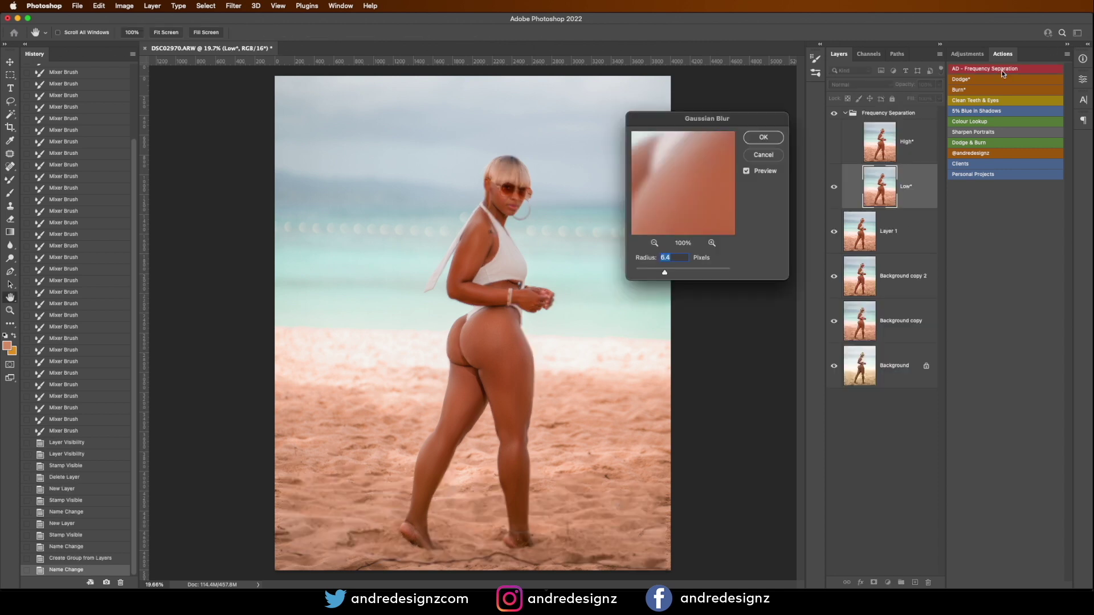
{"action": "left_click", "coordinate": [764, 138]}
Even out the broad skin tones of the front leg and the arm on the Low* layer with a size 200 Mixer Brush.
{"action": "left_click", "coordinate": [914, 222]}
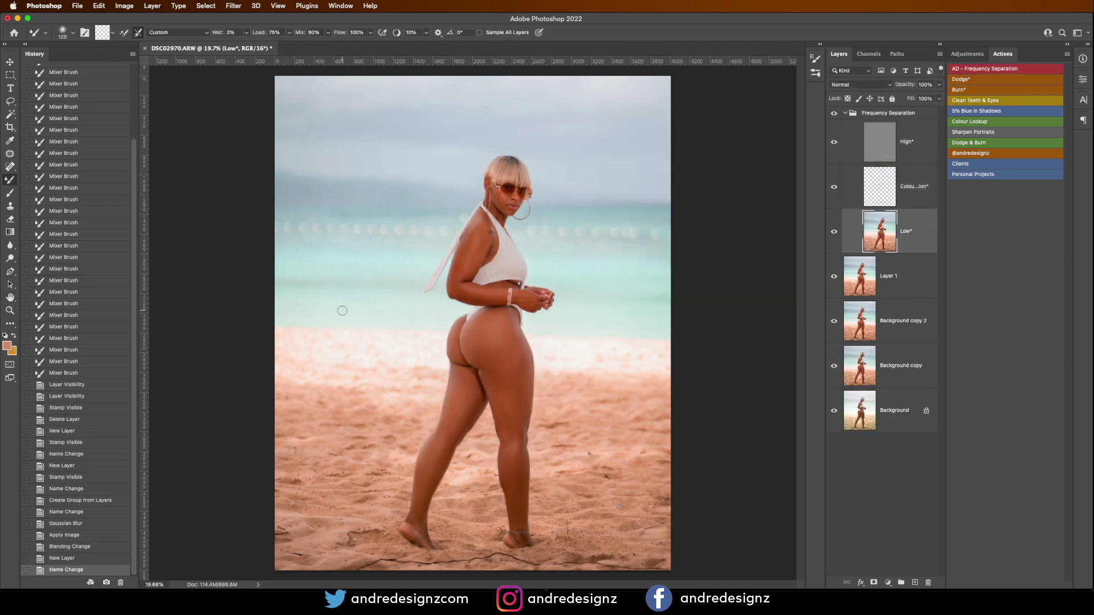
{"action": "key", "text": "bracketright"}
{"action": "key", "text": "bracketright"}
{"action": "key", "text": "bracketright"}
{"action": "key", "text": "bracketleft"}
{"action": "key", "text": "bracketleft"}
{"action": "mouse_move", "coordinate": [501, 388]}
{"action": "left_mouse_down"}
{"action": "mouse_move", "coordinate": [520, 410]}
{"action": "mouse_move", "coordinate": [489, 348]}
{"action": "mouse_move", "coordinate": [473, 362]}
{"action": "mouse_move", "coordinate": [513, 356]}
{"action": "left_mouse_up"}
{"action": "left_click_drag", "start_coordinate": [518, 446], "coordinate": [506, 433]}
{"action": "mouse_move", "coordinate": [497, 349]}
{"action": "left_mouse_down"}
{"action": "mouse_move", "coordinate": [518, 364]}
{"action": "mouse_move", "coordinate": [496, 390]}
{"action": "mouse_move", "coordinate": [516, 433]}
{"action": "left_mouse_up"}
{"action": "mouse_move", "coordinate": [517, 439]}
{"action": "left_mouse_down"}
{"action": "mouse_move", "coordinate": [515, 488]}
{"action": "mouse_move", "coordinate": [507, 459]}
{"action": "mouse_move", "coordinate": [460, 428]}
{"action": "mouse_move", "coordinate": [422, 464]}
{"action": "mouse_move", "coordinate": [469, 394]}
{"action": "mouse_move", "coordinate": [489, 328]}
{"action": "mouse_move", "coordinate": [485, 348]}
{"action": "mouse_move", "coordinate": [504, 330]}
{"action": "mouse_move", "coordinate": [515, 466]}
{"action": "left_mouse_up"}
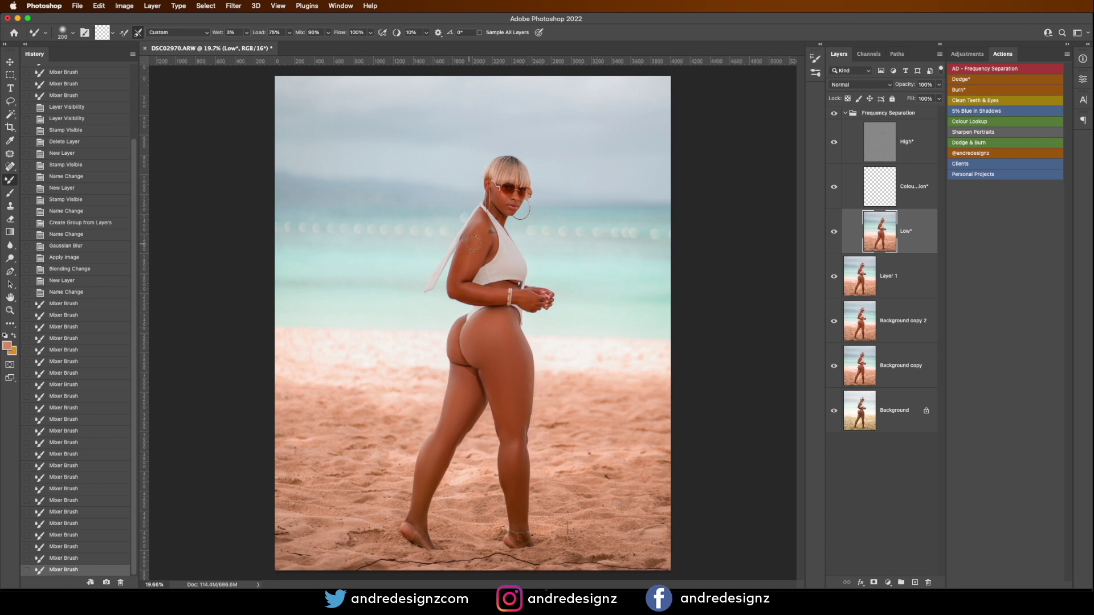
{"action": "mouse_move", "coordinate": [475, 232]}
{"action": "left_mouse_down"}
{"action": "mouse_move", "coordinate": [465, 275]}
{"action": "mouse_move", "coordinate": [479, 225]}
{"action": "mouse_move", "coordinate": [496, 294]}
{"action": "left_mouse_up"}
{"action": "left_click", "coordinate": [496, 293]}
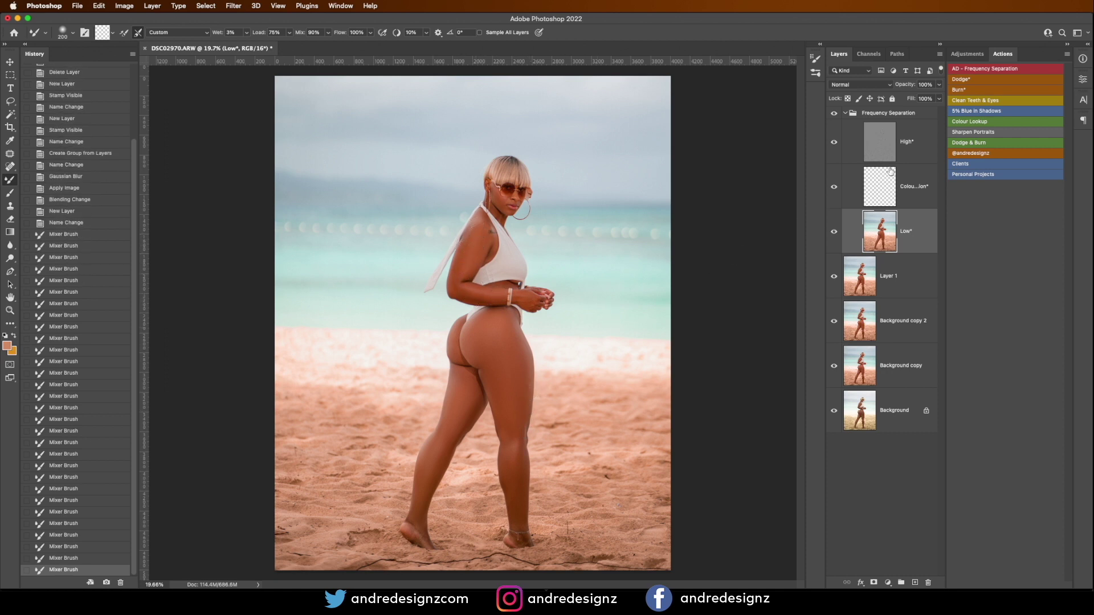
{"action": "left_click", "coordinate": [847, 114]}
{"action": "double_click", "coordinate": [849, 115]}
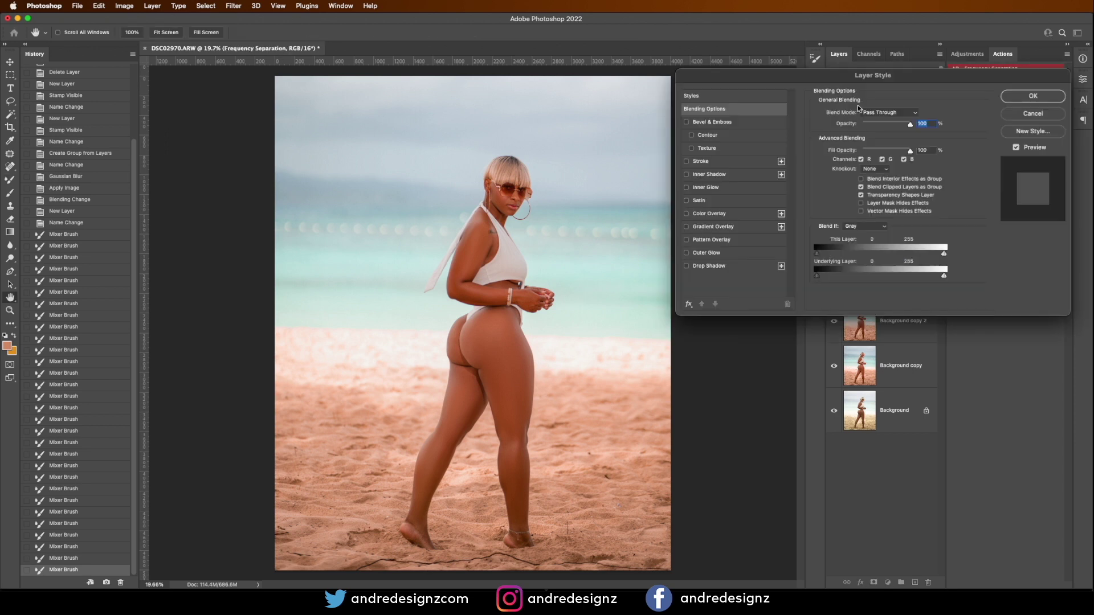
{"action": "left_click", "coordinate": [1032, 114]}
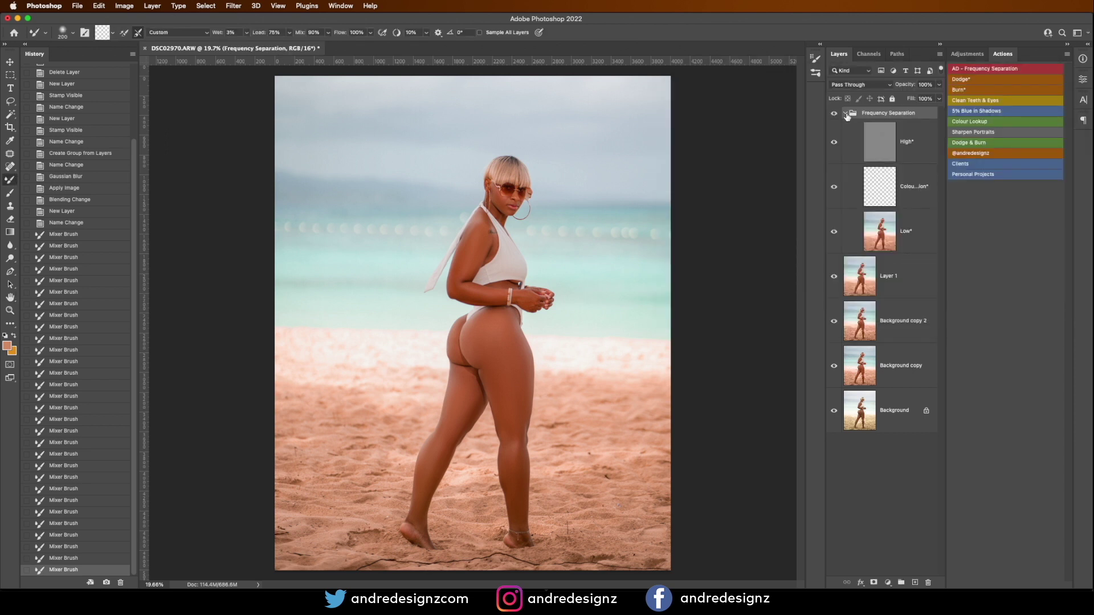
Add a Dodge* layer above the collapsed Frequency Separation group and brighten the legs, arm and face on its mask with a 1% flow brush.
{"action": "left_click", "coordinate": [846, 114]}
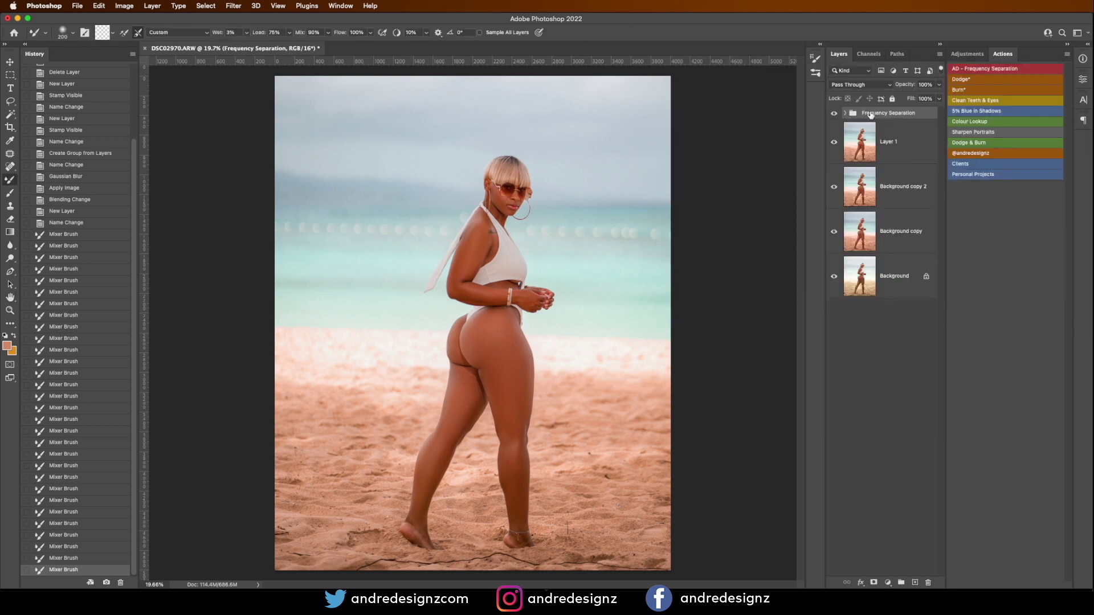
{"action": "left_click", "coordinate": [969, 78]}
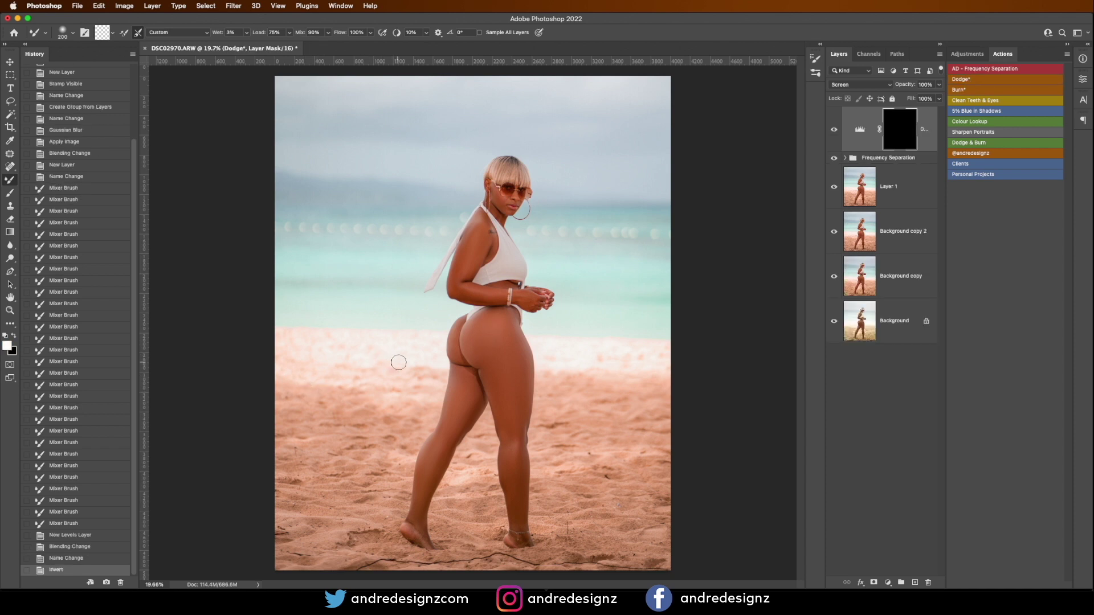
{"action": "key", "text": "shift+b"}
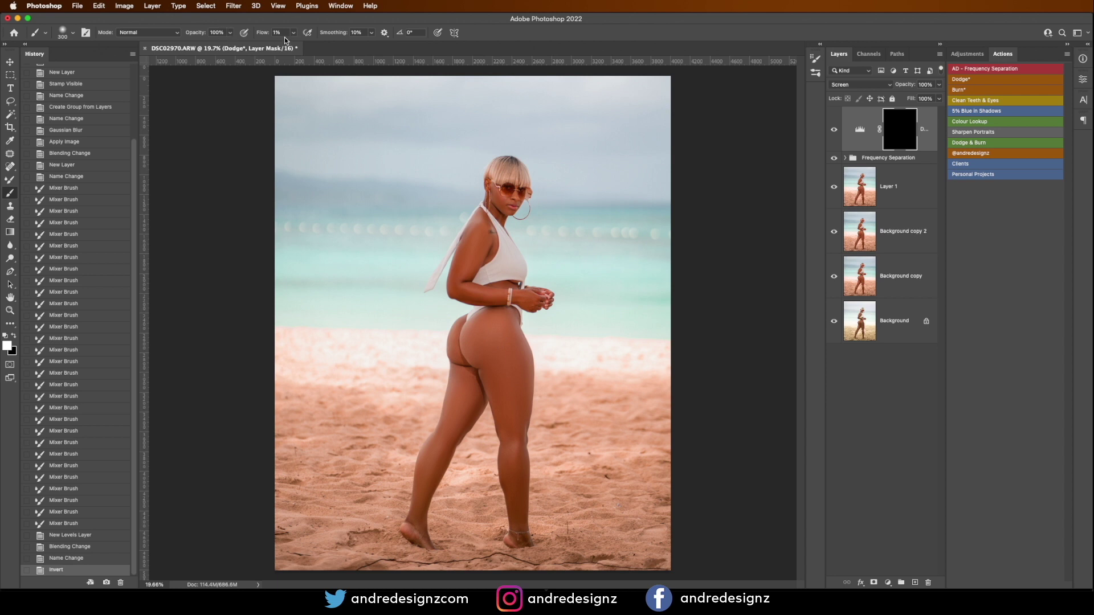
{"action": "left_click_drag", "start_coordinate": [500, 344], "coordinate": [503, 356]}
{"action": "mouse_move", "coordinate": [503, 356]}
{"action": "left_mouse_down"}
{"action": "mouse_move", "coordinate": [512, 428]}
{"action": "mouse_move", "coordinate": [496, 329]}
{"action": "mouse_move", "coordinate": [519, 424]}
{"action": "left_mouse_up"}
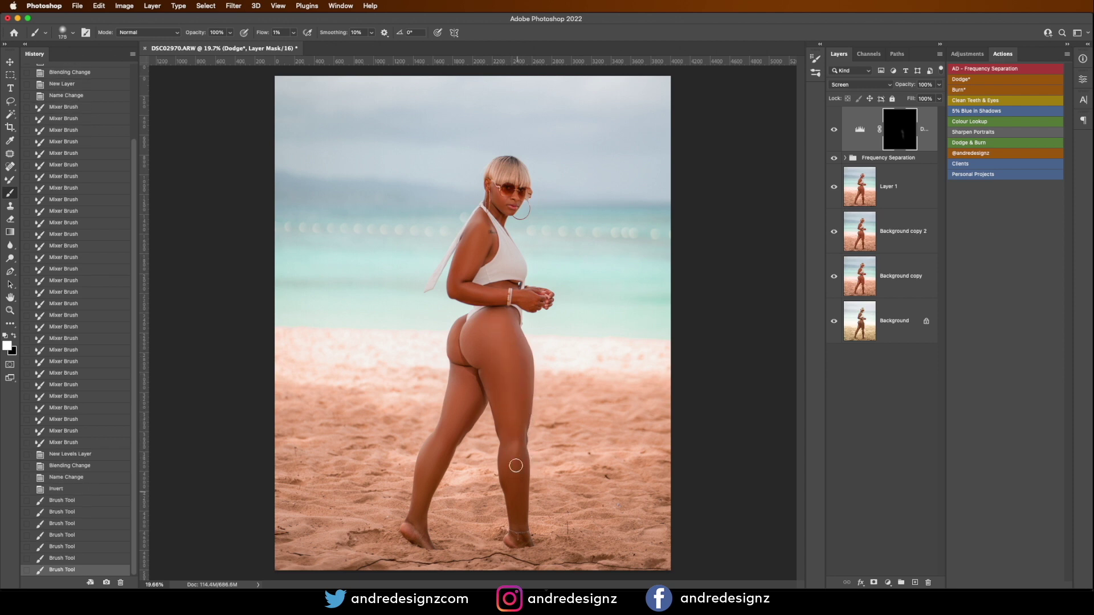
{"action": "mouse_move", "coordinate": [513, 475]}
{"action": "left_mouse_down"}
{"action": "mouse_move", "coordinate": [513, 450]}
{"action": "mouse_move", "coordinate": [520, 517]}
{"action": "mouse_move", "coordinate": [514, 420]}
{"action": "mouse_move", "coordinate": [515, 471]}
{"action": "mouse_move", "coordinate": [511, 437]}
{"action": "mouse_move", "coordinate": [472, 405]}
{"action": "mouse_move", "coordinate": [454, 436]}
{"action": "left_mouse_up"}
{"action": "left_click_drag", "start_coordinate": [428, 472], "coordinate": [421, 522]}
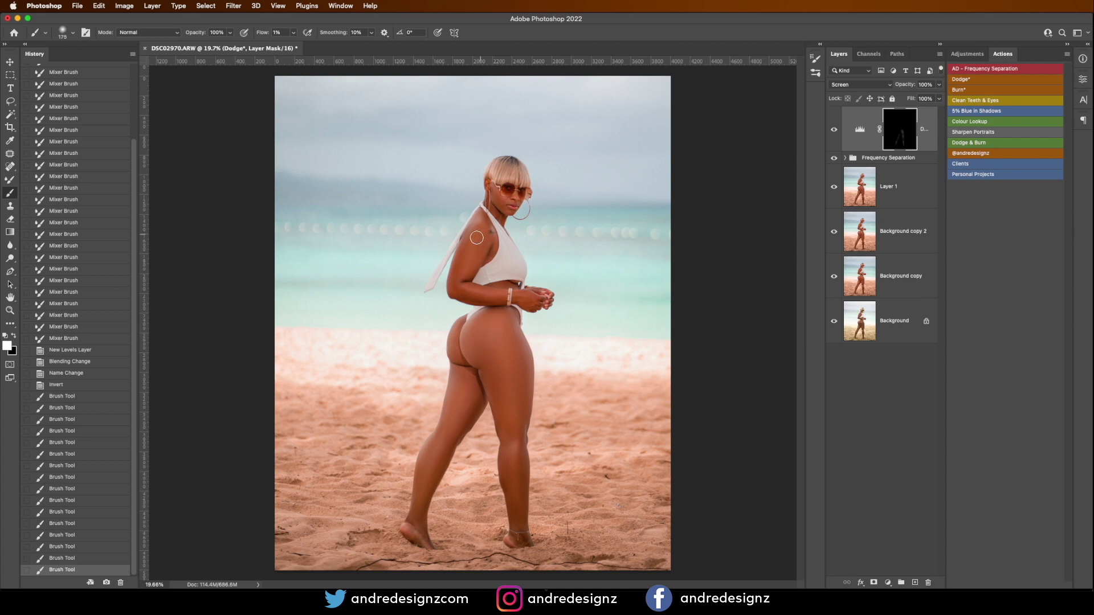
{"action": "left_click_drag", "start_coordinate": [470, 248], "coordinate": [462, 285]}
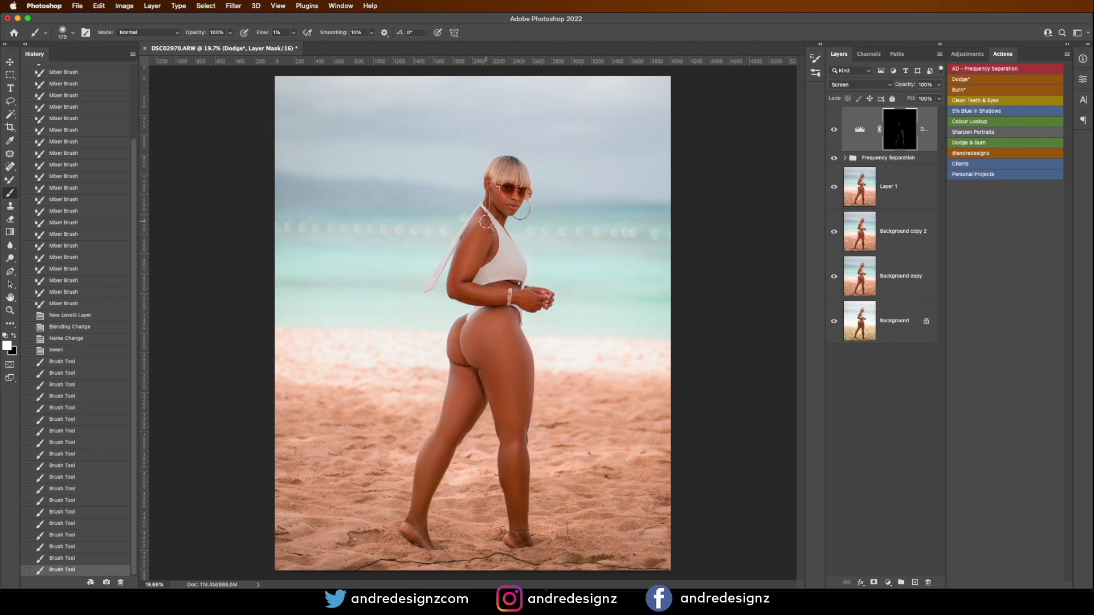
{"action": "left_click", "coordinate": [503, 197]}
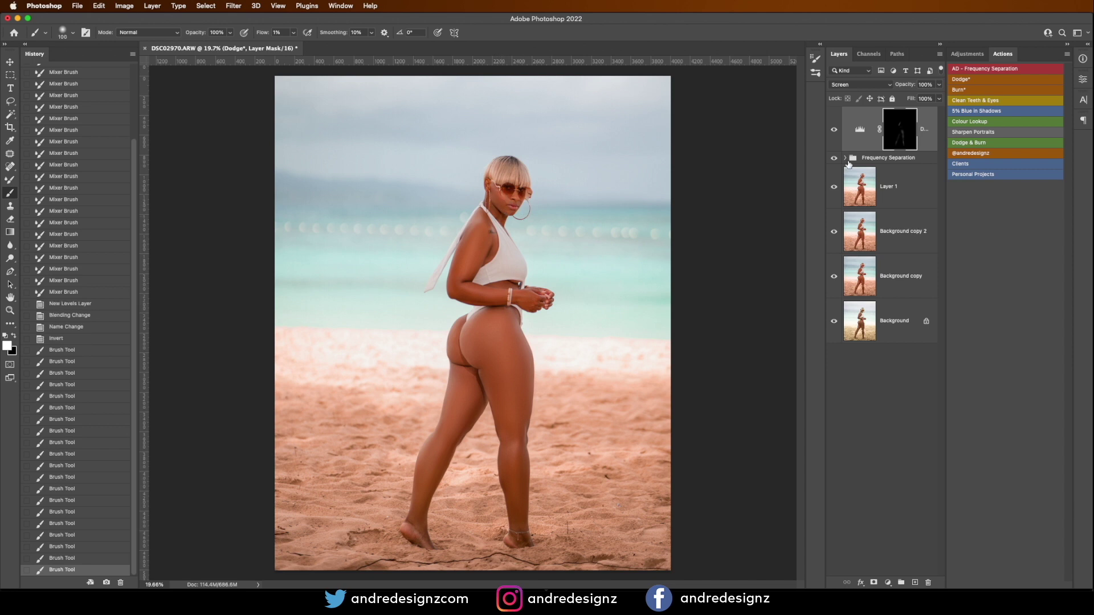
Darken the shadows of the buttocks and thighs on a new Burn* layer's mask and set the layer's opacity to 43%.
{"action": "left_click", "coordinate": [970, 89]}
{"action": "mouse_move", "coordinate": [473, 332]}
{"action": "left_mouse_down"}
{"action": "mouse_move", "coordinate": [482, 368]}
{"action": "mouse_move", "coordinate": [462, 360]}
{"action": "left_mouse_up"}
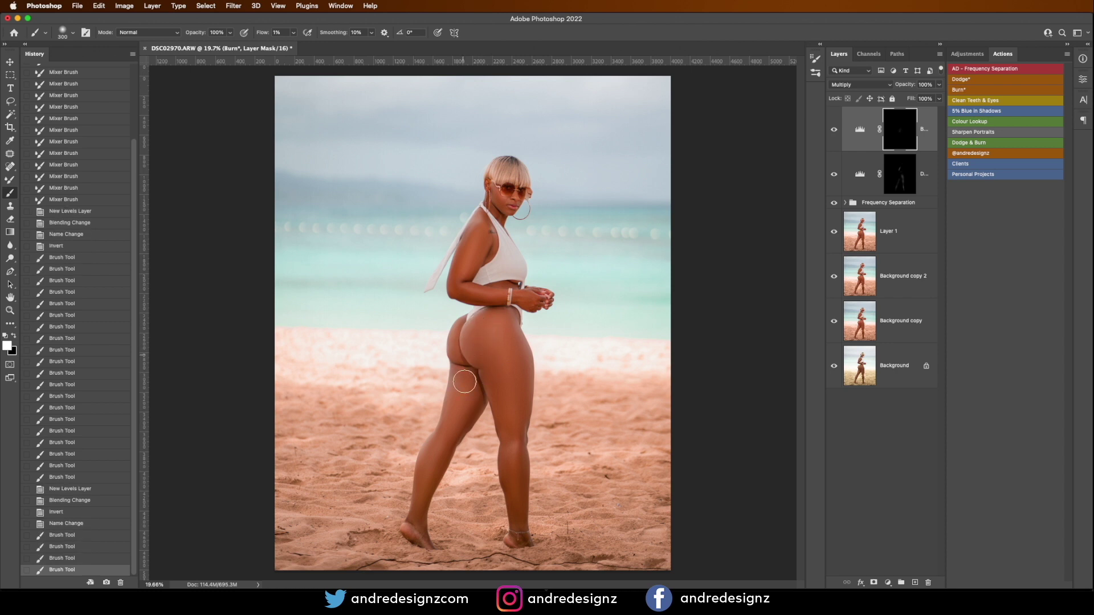
{"action": "mouse_move", "coordinate": [471, 412]}
{"action": "left_mouse_down"}
{"action": "mouse_move", "coordinate": [475, 391]}
{"action": "mouse_move", "coordinate": [475, 414]}
{"action": "left_mouse_up"}
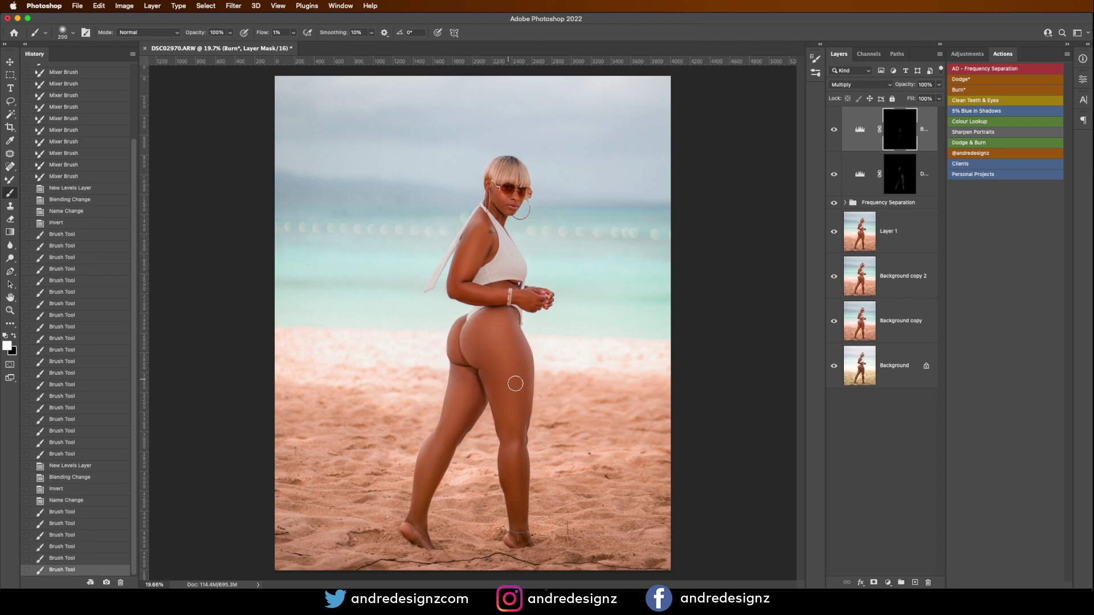
{"action": "left_click_drag", "start_coordinate": [523, 353], "coordinate": [527, 420]}
{"action": "left_click_drag", "start_coordinate": [482, 347], "coordinate": [517, 407]}
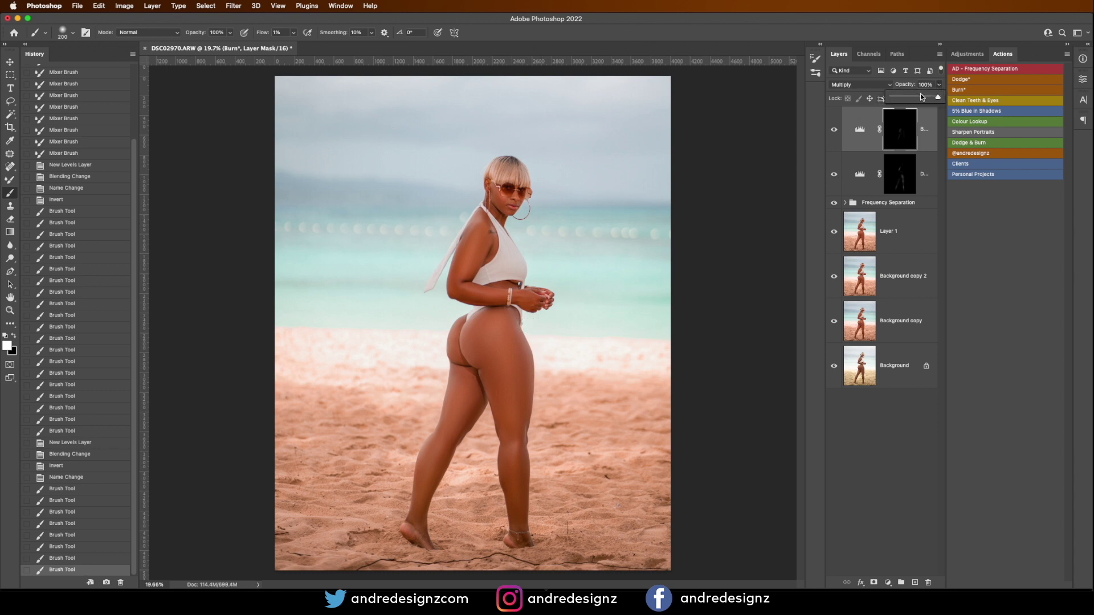
{"action": "left_click", "coordinate": [916, 96]}
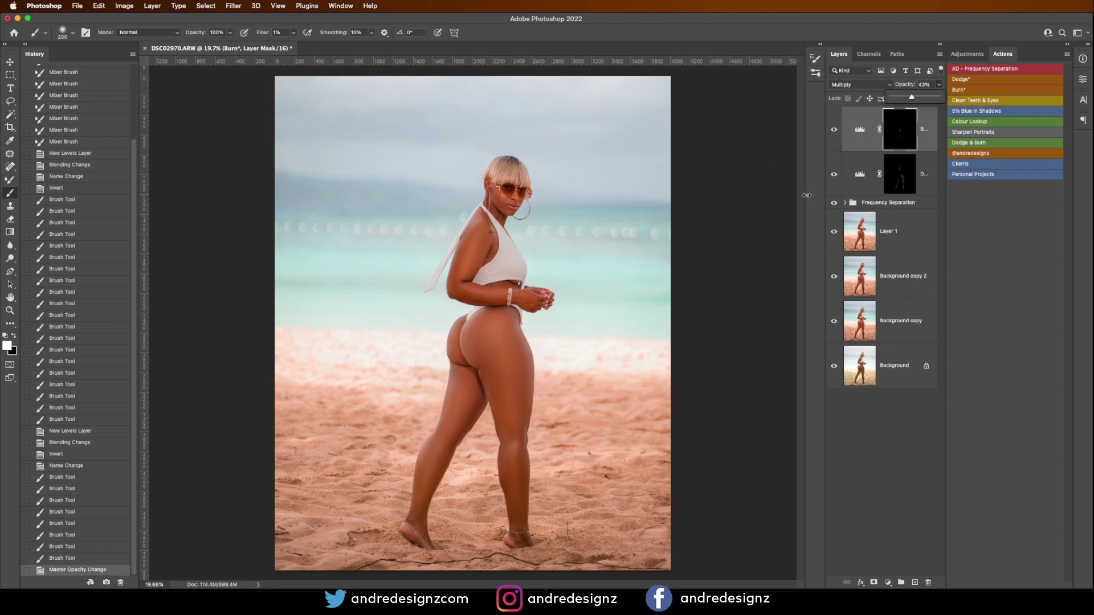
Compare the original Background layer alone with the full edit by isolating and restoring layer visibility.
{"action": "left_click", "coordinate": [924, 222]}
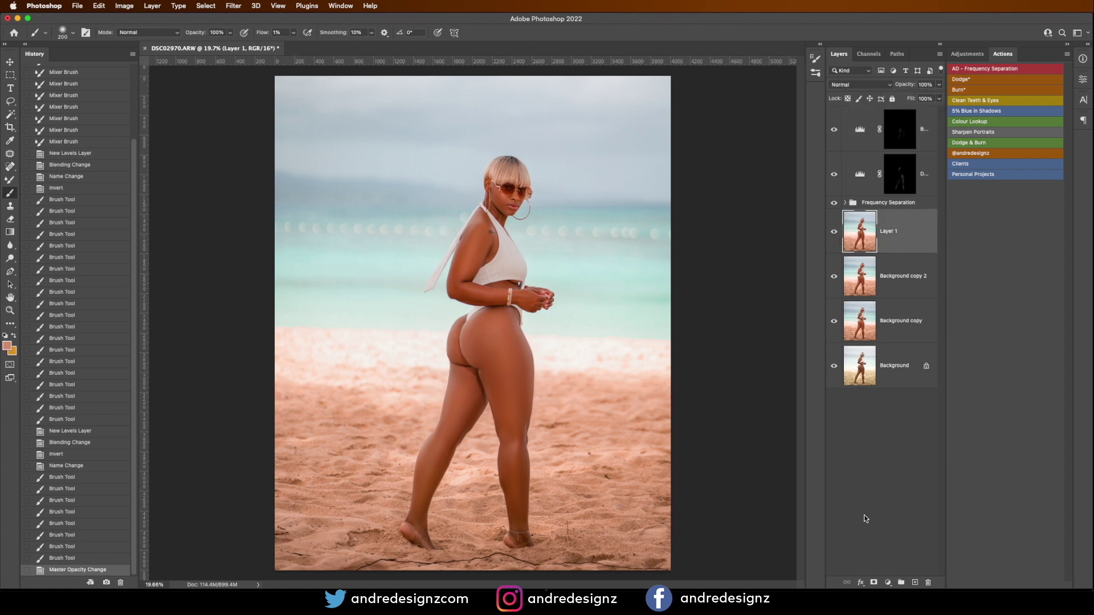
{"action": "left_click", "coordinate": [834, 365]}
{"action": "left_click", "coordinate": [834, 365]}
{"action": "left_click", "coordinate": [834, 366], "text": "alt"}
{"action": "left_click", "coordinate": [834, 366], "text": "alt"}
{"action": "left_click", "coordinate": [834, 382], "text": "alt"}
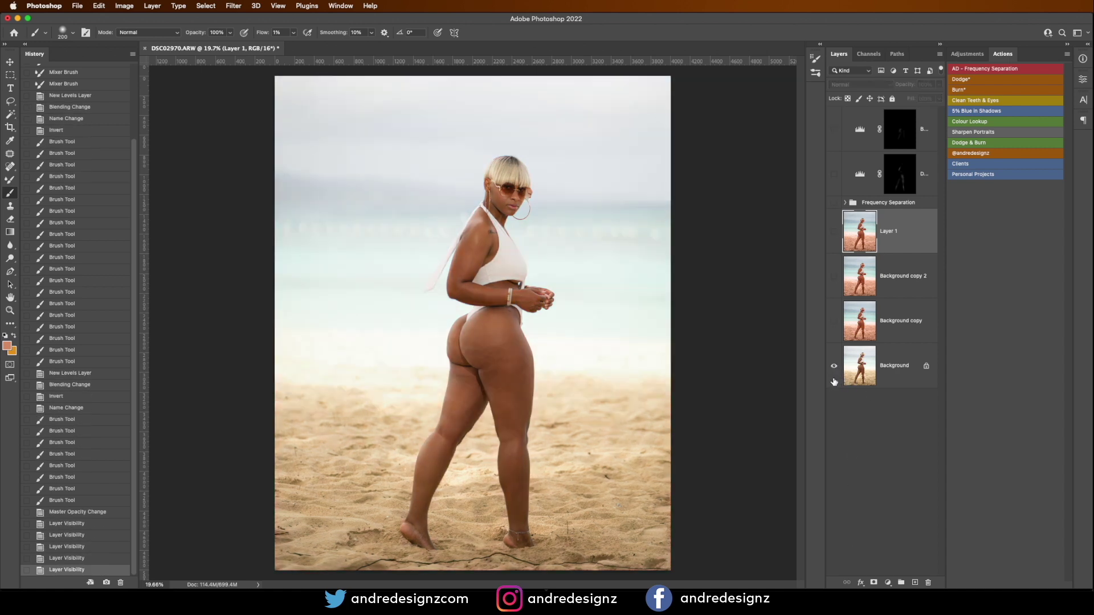
{"action": "left_click", "coordinate": [834, 366], "text": "alt"}
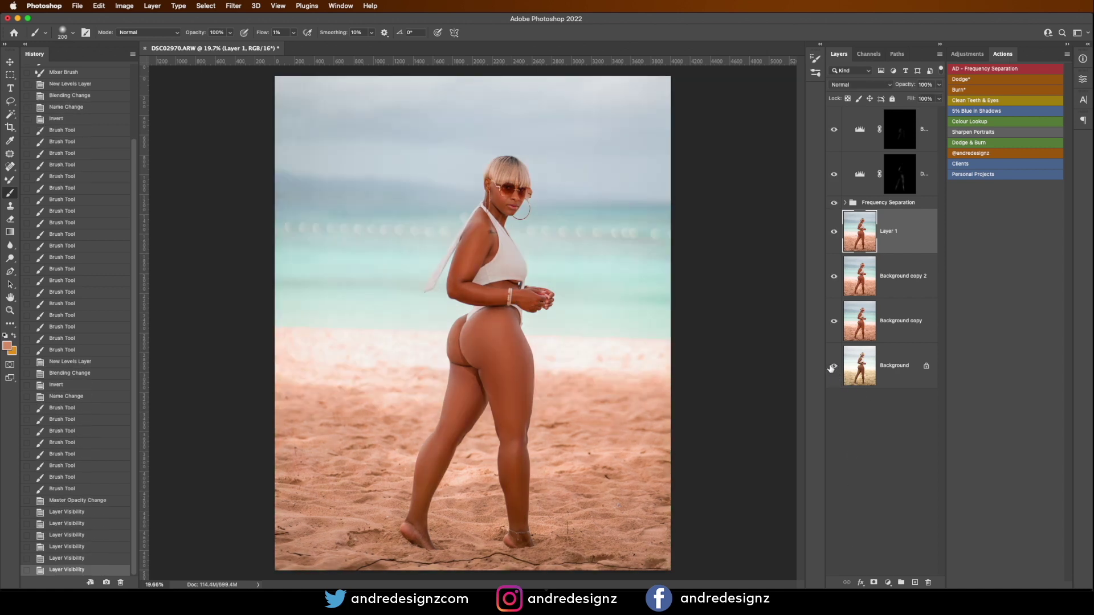
Stamp all visible layers into a new layer above the Burn* layer.
{"action": "left_click", "coordinate": [924, 123]}
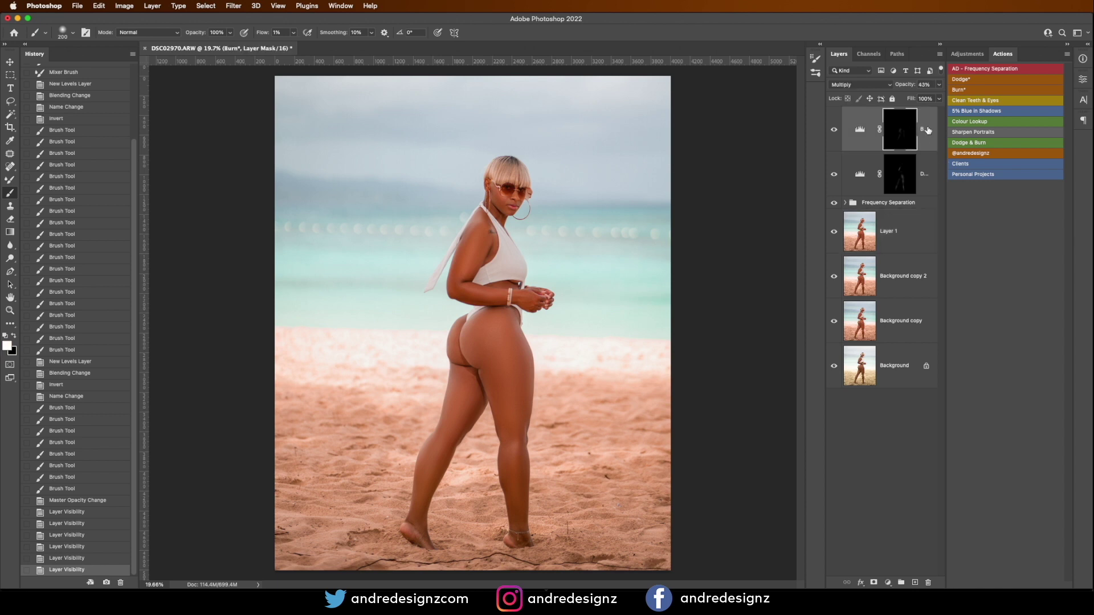
{"action": "scroll", "coordinate": [609, 283], "scroll_direction": "down", "scroll_amount": 2}
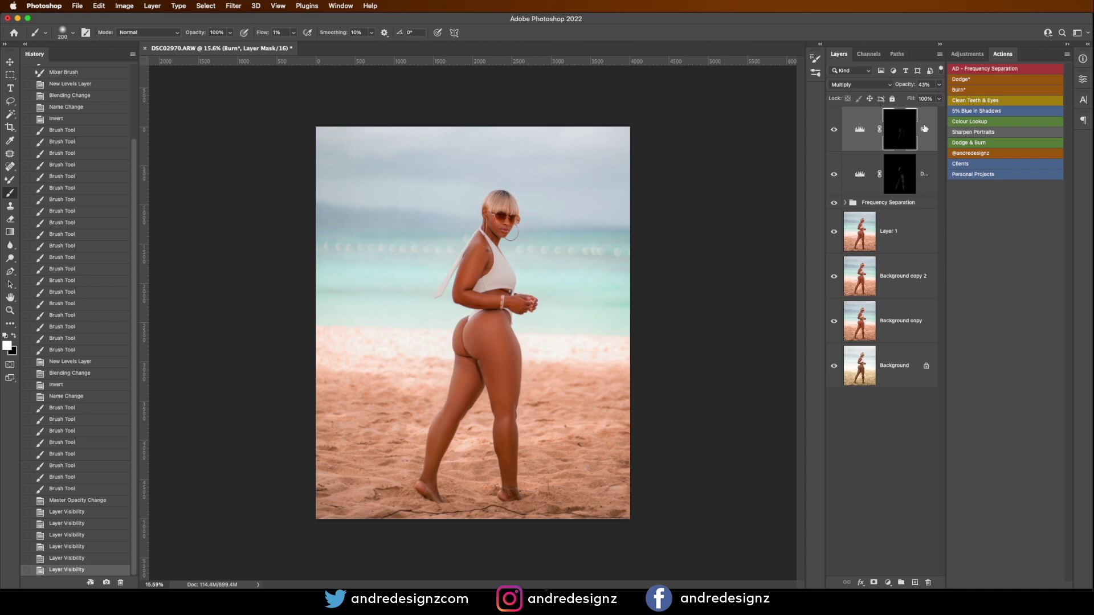
{"action": "key", "text": "super+alt+shift+e"}
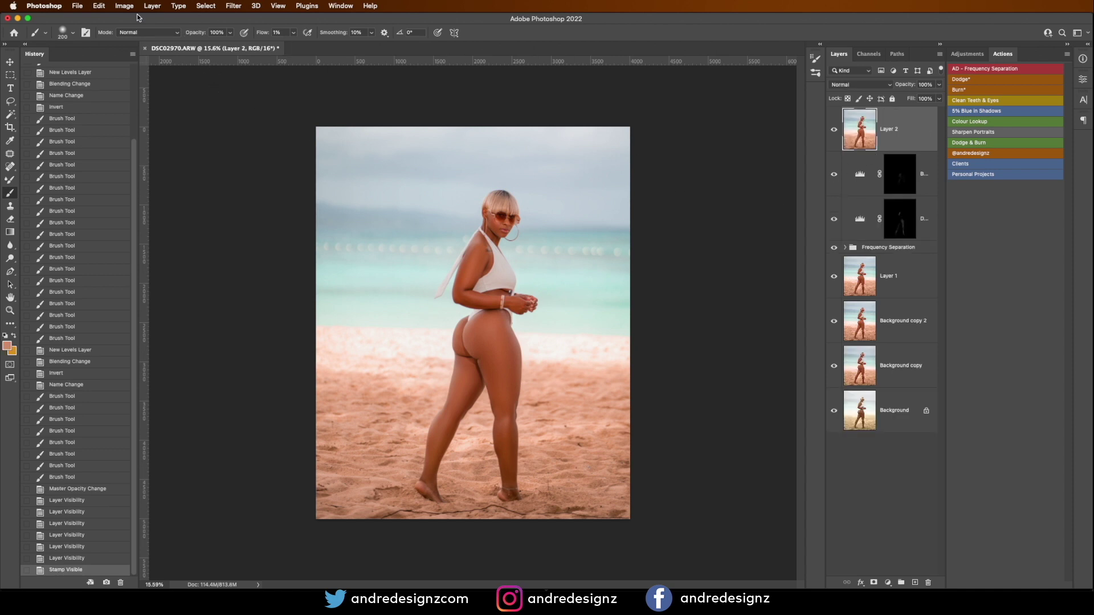
Replace the sky with the blue cloudy preset at Shift Edge -62, output to new layers.
{"action": "left_click", "coordinate": [105, 9]}
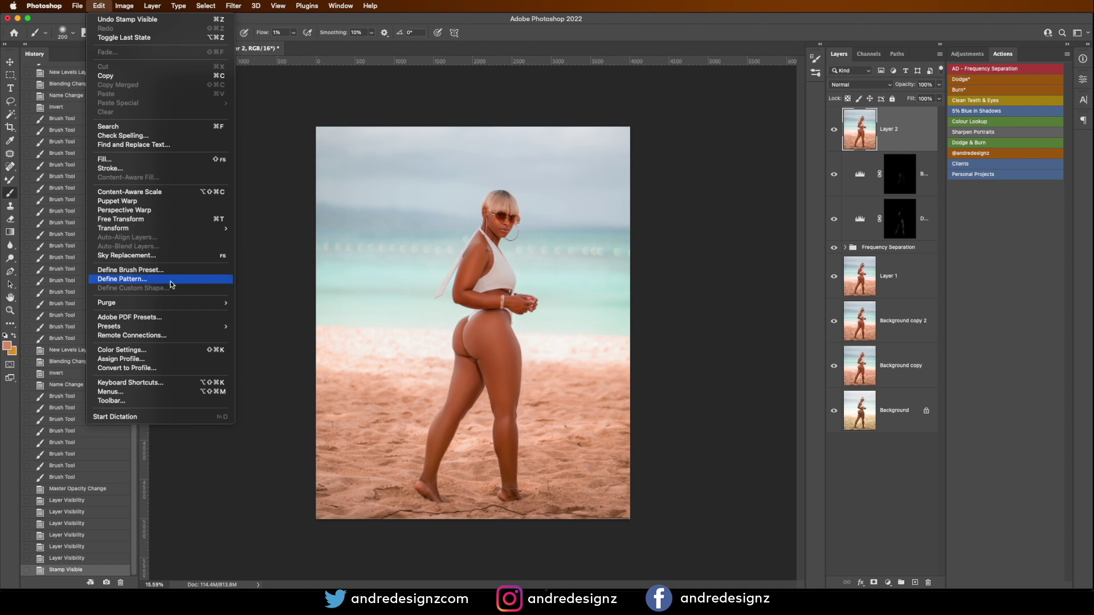
{"action": "left_click", "coordinate": [158, 257]}
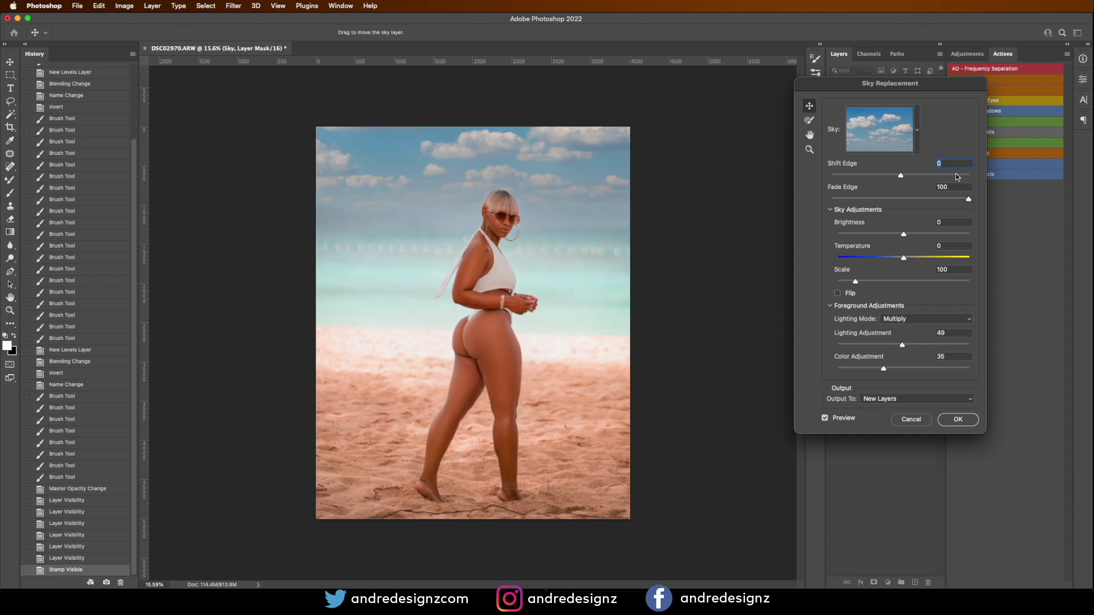
{"action": "left_click", "coordinate": [895, 175]}
{"action": "left_click_drag", "start_coordinate": [894, 176], "coordinate": [857, 178]}
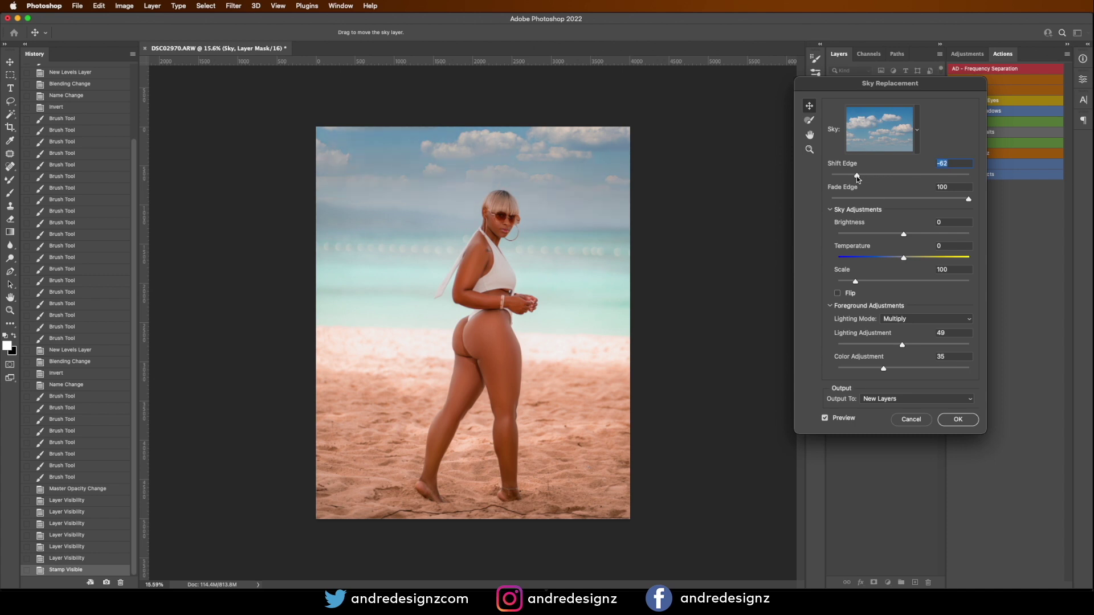
{"action": "left_click", "coordinate": [970, 422]}
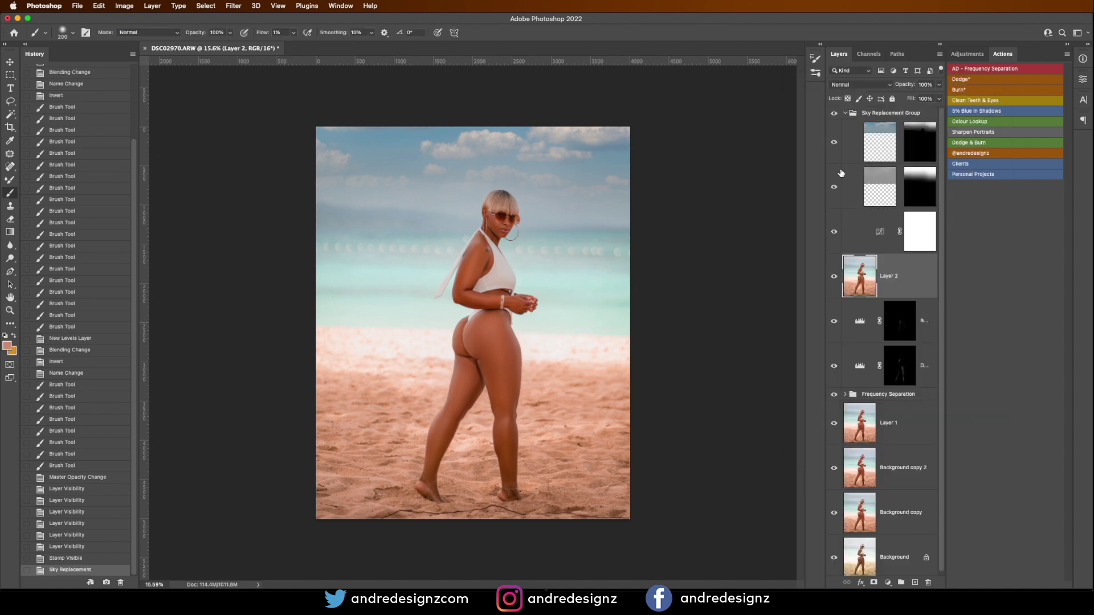
Collapse the Sky Replacement Group and stamp all visible layers into a new layer above it.
{"action": "left_click", "coordinate": [845, 113]}
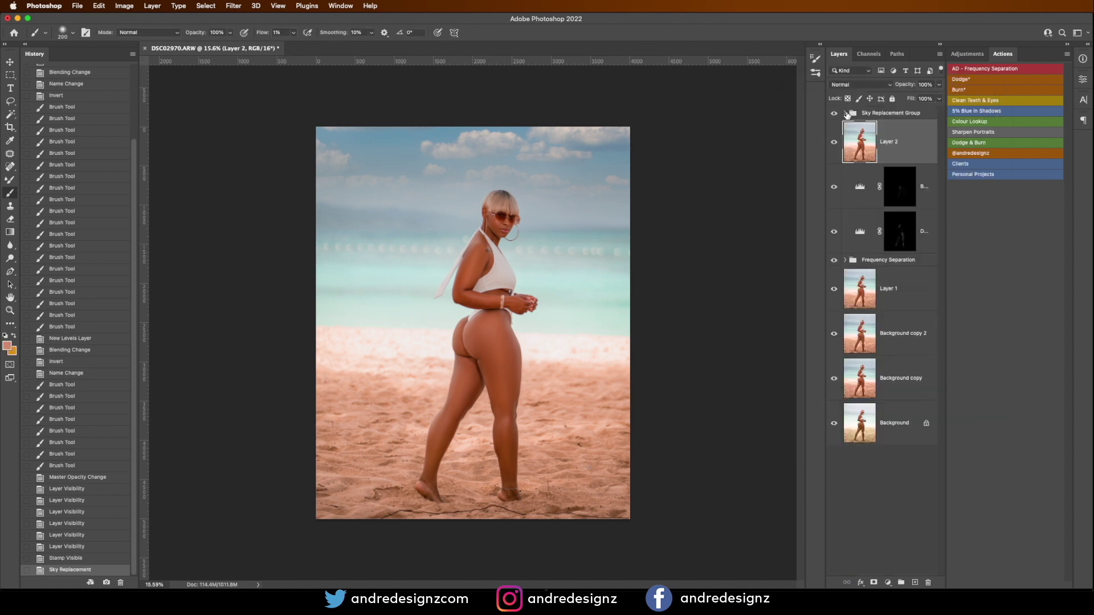
{"action": "left_click", "coordinate": [900, 116]}
{"action": "key", "text": "super+alt+shift+e"}
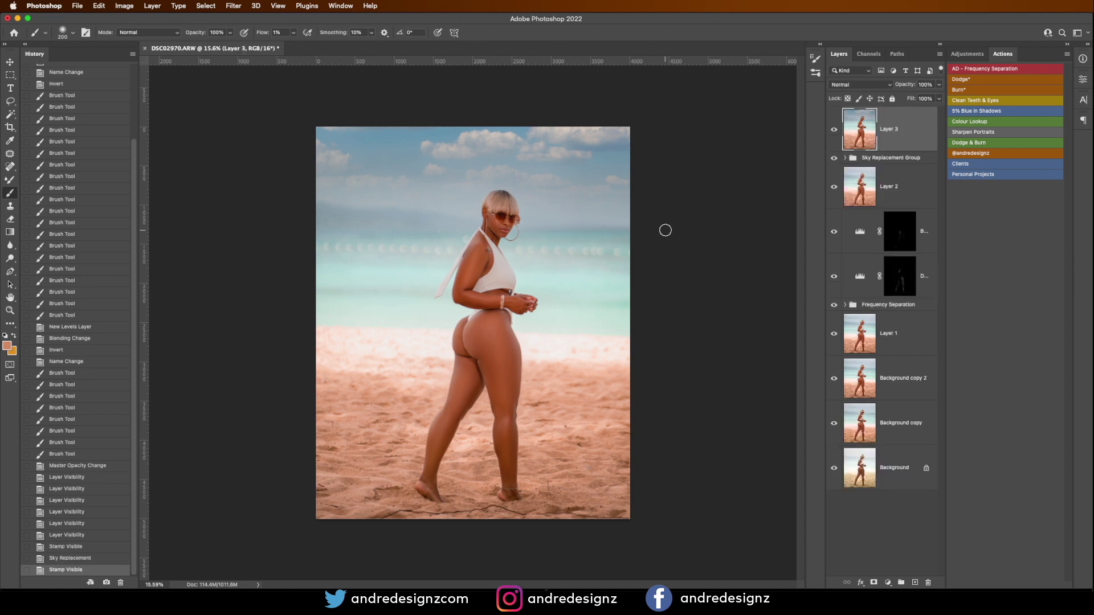
Open Layer 3 in Liquify, adjust the outer contour of the buttocks with the Push Left tool, and reduce the brush size to 150.
{"action": "left_click", "coordinate": [234, 6]}
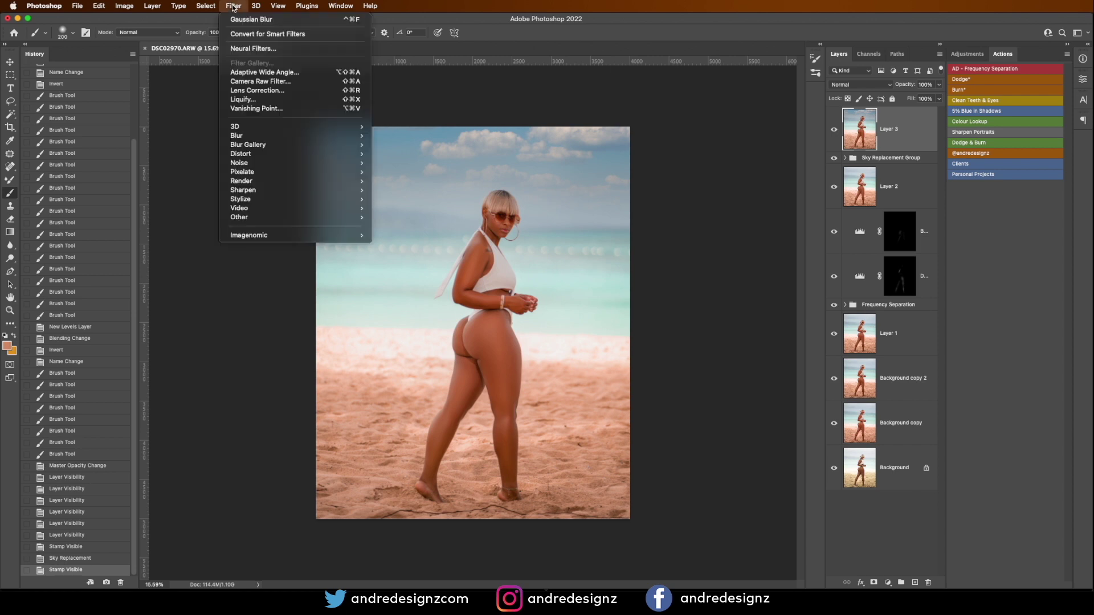
{"action": "left_click", "coordinate": [270, 100]}
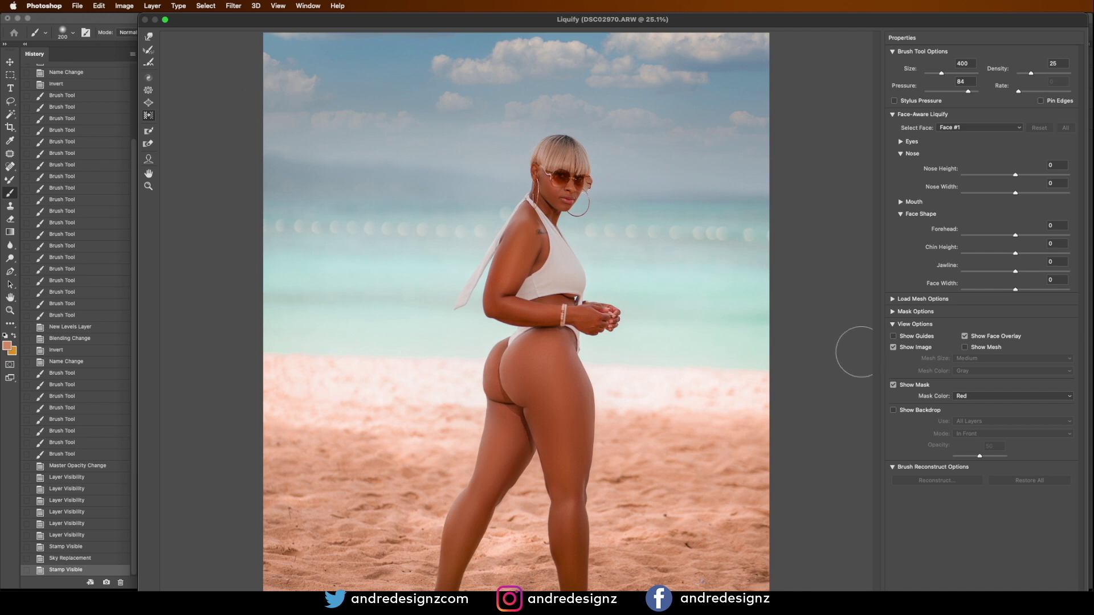
{"action": "left_click", "coordinate": [149, 116]}
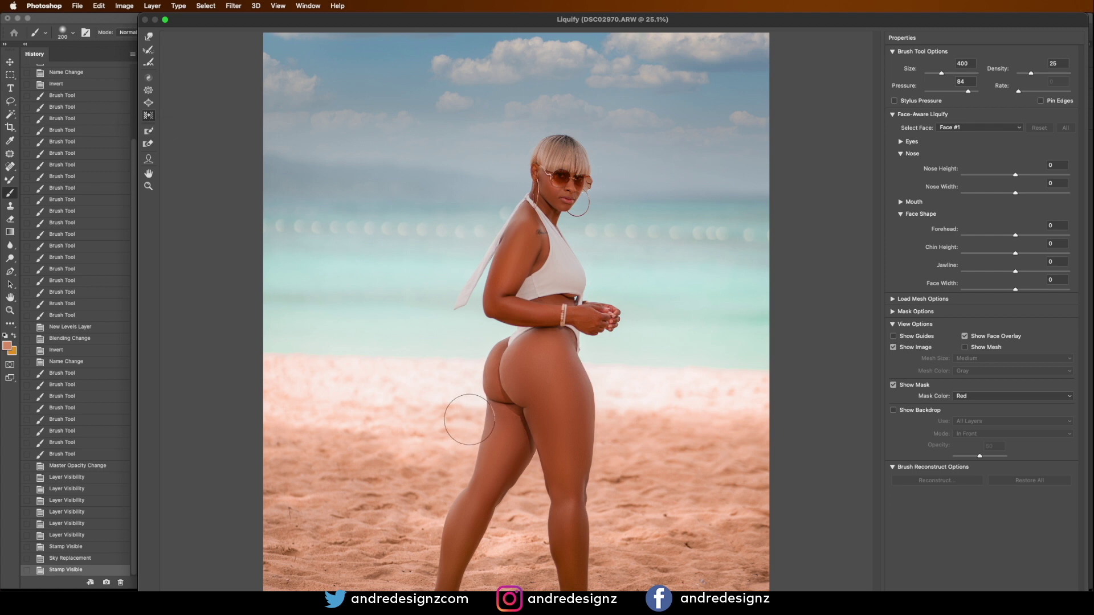
{"action": "key", "text": "bracketleft"}
{"action": "key", "text": "bracketleft"}
{"action": "mouse_move", "coordinate": [483, 364]}
{"action": "left_mouse_down"}
{"action": "mouse_move", "coordinate": [489, 346]}
{"action": "mouse_move", "coordinate": [488, 381]}
{"action": "left_mouse_up"}
{"action": "key", "text": "bracketleft"}
{"action": "key", "text": "bracketleft"}
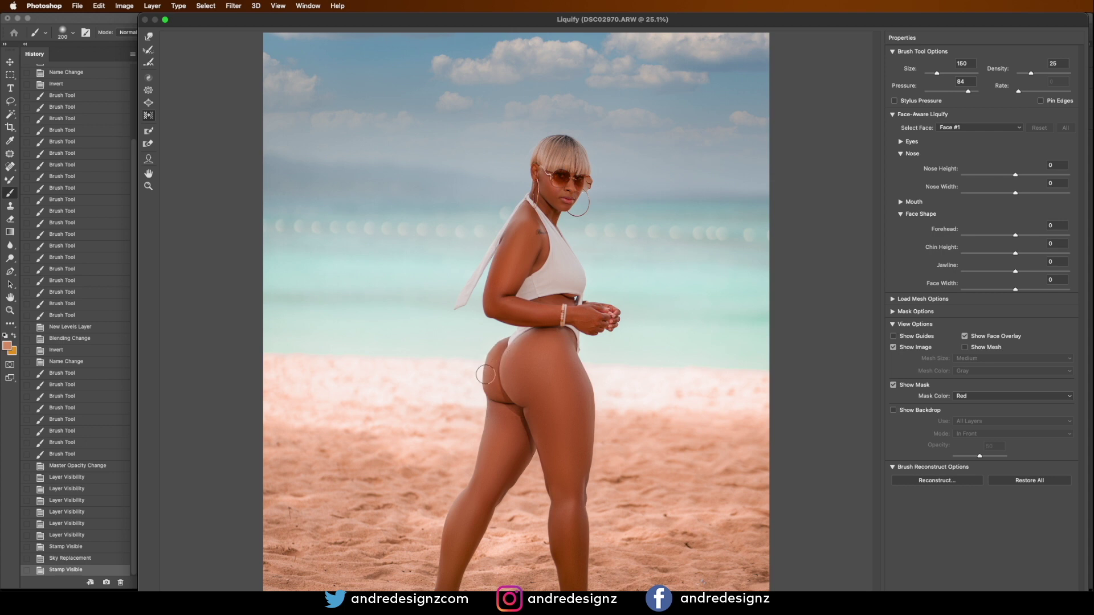
Refine the body contours with the Push Left tool at varying brush sizes and apply the Liquify filter.
{"action": "key", "text": "bracketright"}
{"action": "key", "text": "bracketright"}
{"action": "key", "text": "bracketright"}
{"action": "key", "text": "bracketright"}
{"action": "key", "text": "bracketright"}
{"action": "key", "text": "bracketleft"}
{"action": "key", "text": "bracketleft"}
{"action": "key", "text": "bracketleft"}
{"action": "key", "text": "super+space"}
{"action": "left_click", "coordinate": [148, 116]}
{"action": "key", "text": "bracketright"}
{"action": "key", "text": "bracketright"}
{"action": "key", "text": "bracketright"}
{"action": "key", "text": "bracketright"}
{"action": "key", "text": "bracketleft"}
{"action": "key", "text": "bracketleft"}
{"action": "key", "text": "bracketleft"}
{"action": "key", "text": "bracketleft"}
{"action": "key", "text": "Return"}
{"action": "scroll", "coordinate": [529, 415], "scroll_direction": "up", "scroll_amount": 3}
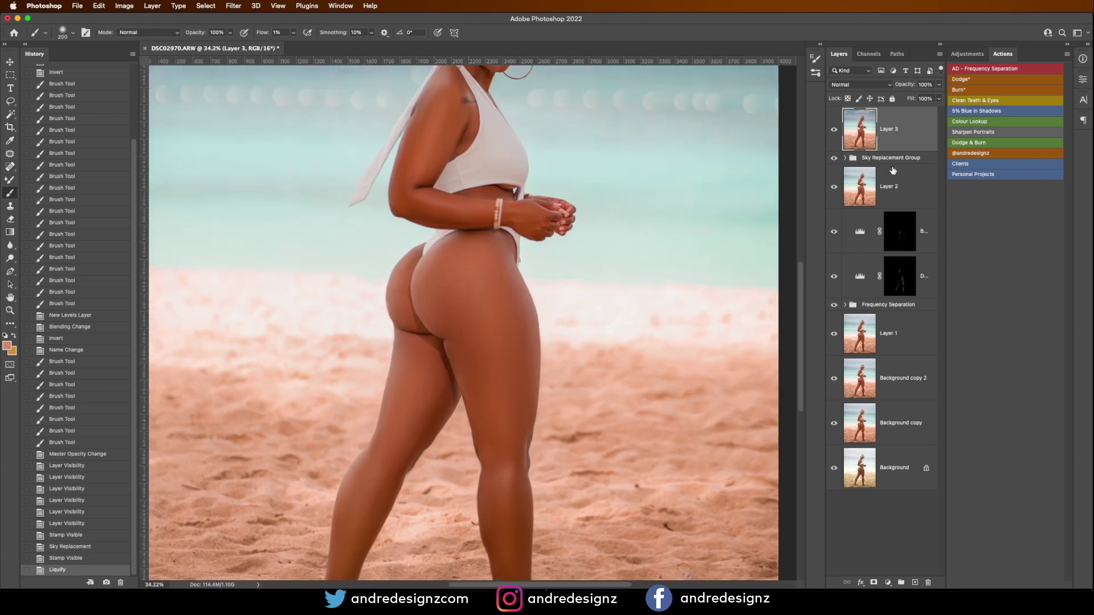
{"action": "left_click", "coordinate": [897, 160]}
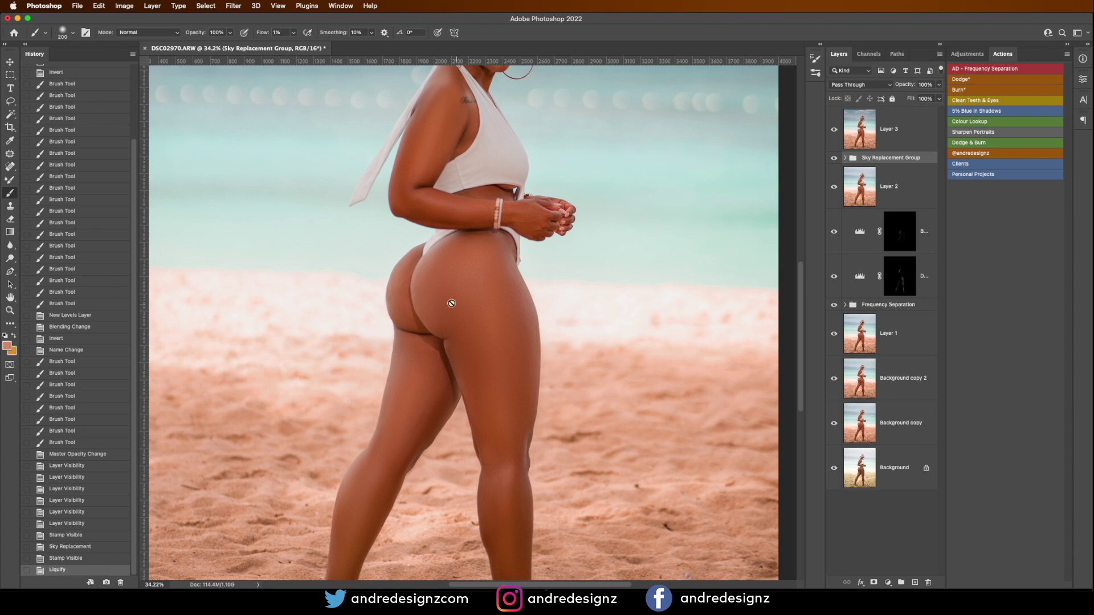
{"action": "scroll", "coordinate": [388, 296], "scroll_direction": "up", "scroll_amount": 2}
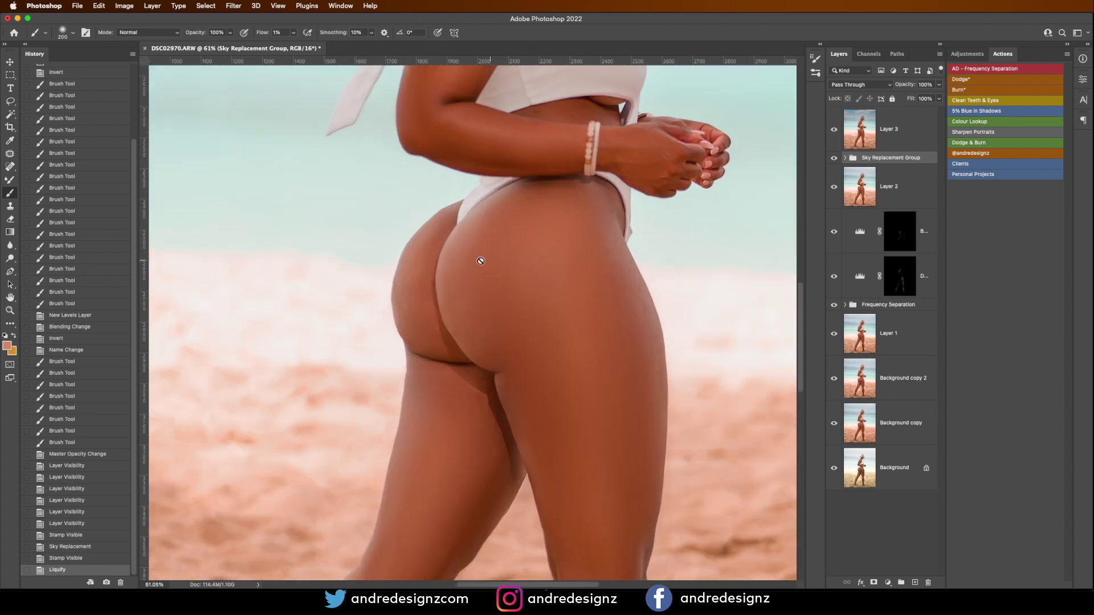
{"action": "left_click", "coordinate": [10, 75]}
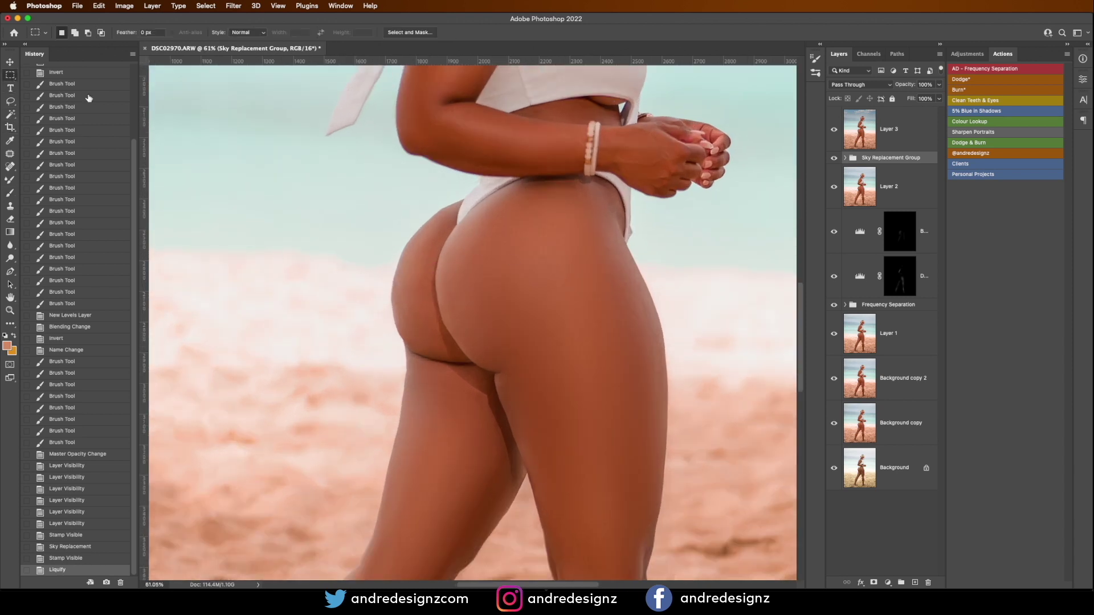
{"action": "left_click_drag", "start_coordinate": [162, 127], "coordinate": [549, 249]}
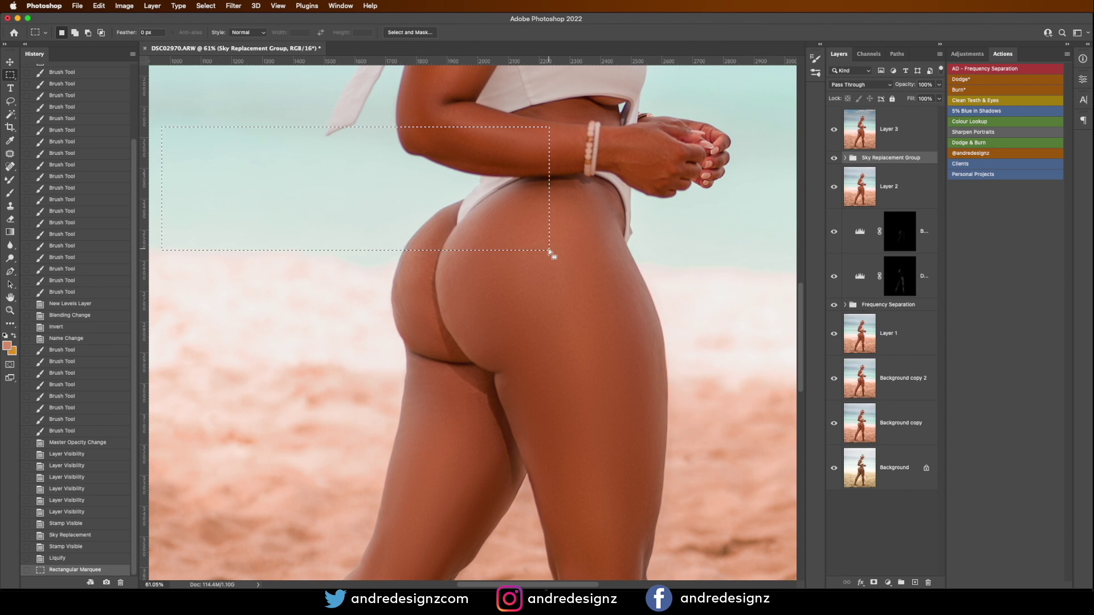
{"action": "left_click", "coordinate": [471, 256]}
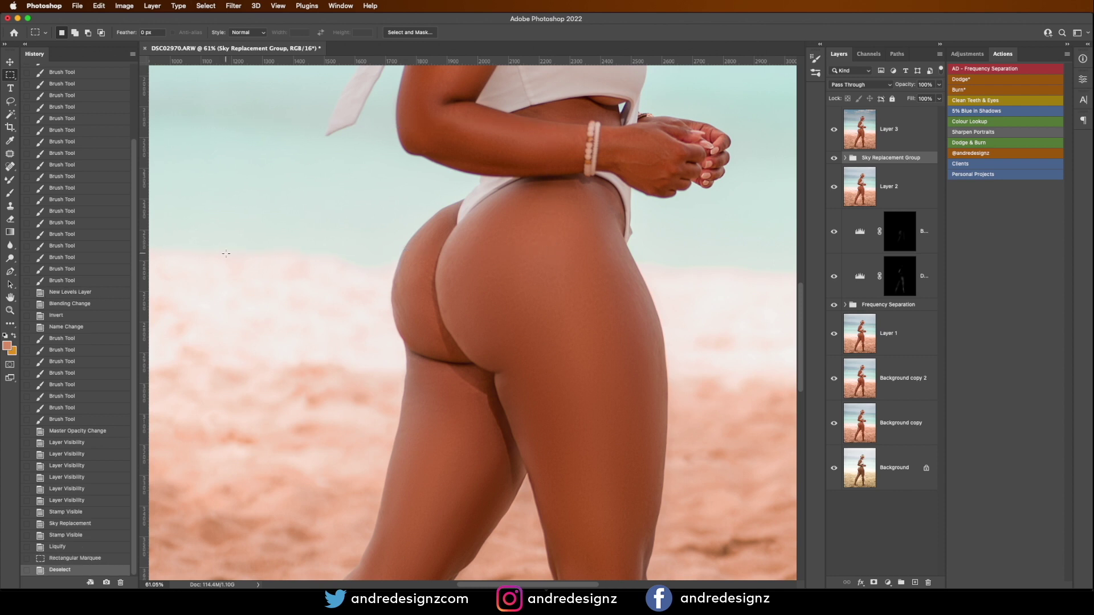
Retouch the background shoreline beside the buttocks on Layer 3 using the Clone Stamp with an enlarged brush.
{"action": "key", "text": "s"}
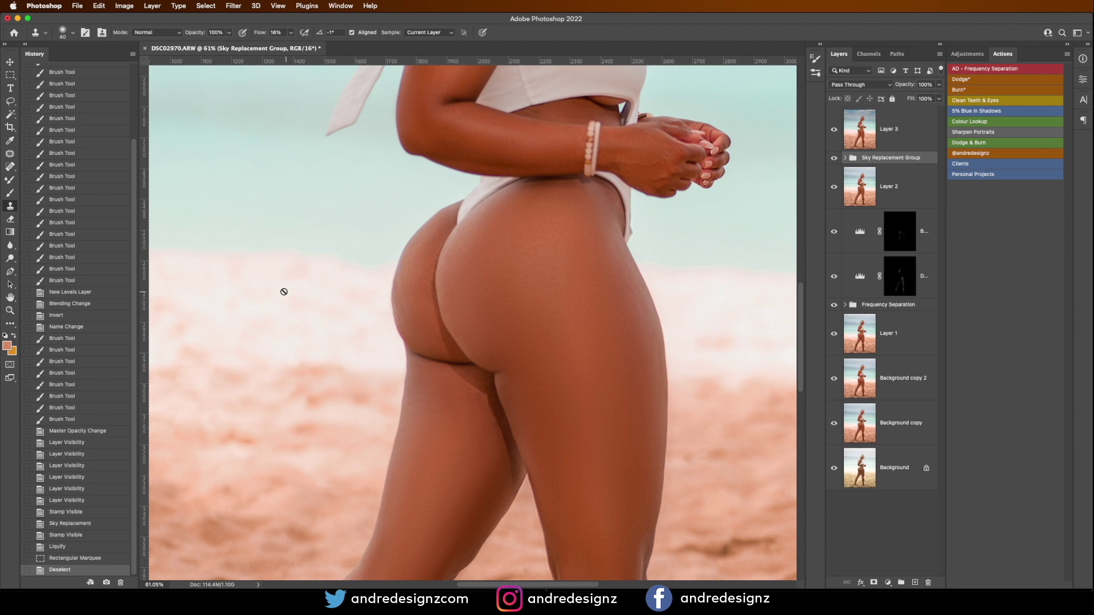
{"action": "left_click", "coordinate": [913, 139]}
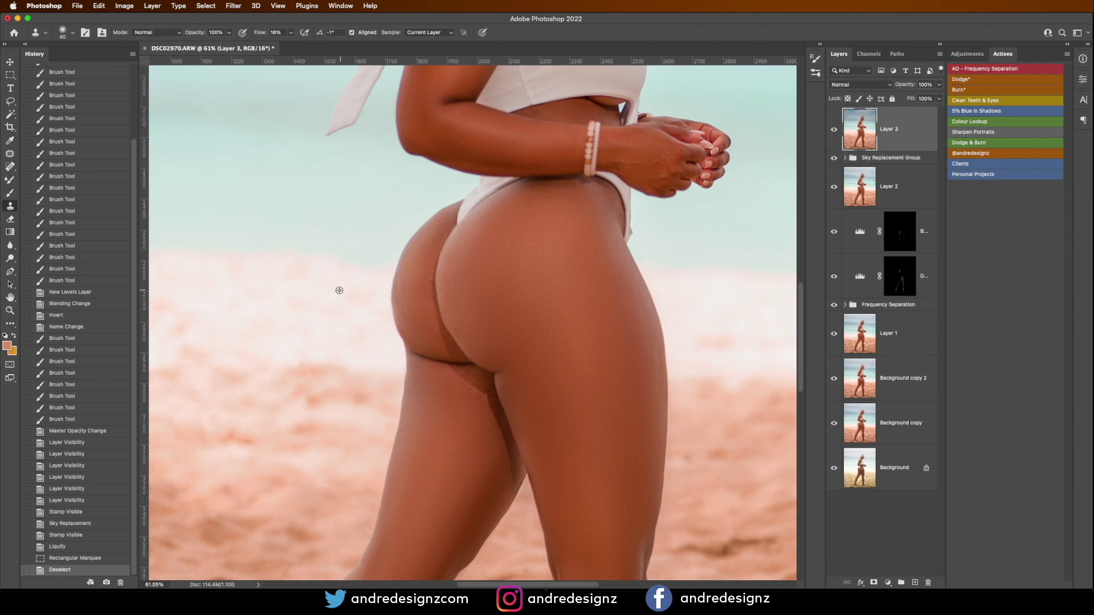
{"action": "key", "text": "bracketright"}
{"action": "key", "text": "bracketright"}
{"action": "key", "text": "bracketright"}
{"action": "key", "text": "bracketright"}
{"action": "left_click", "coordinate": [373, 258]}
{"action": "left_click", "coordinate": [322, 271]}
{"action": "scroll", "coordinate": [394, 283], "scroll_direction": "down", "scroll_amount": 6}
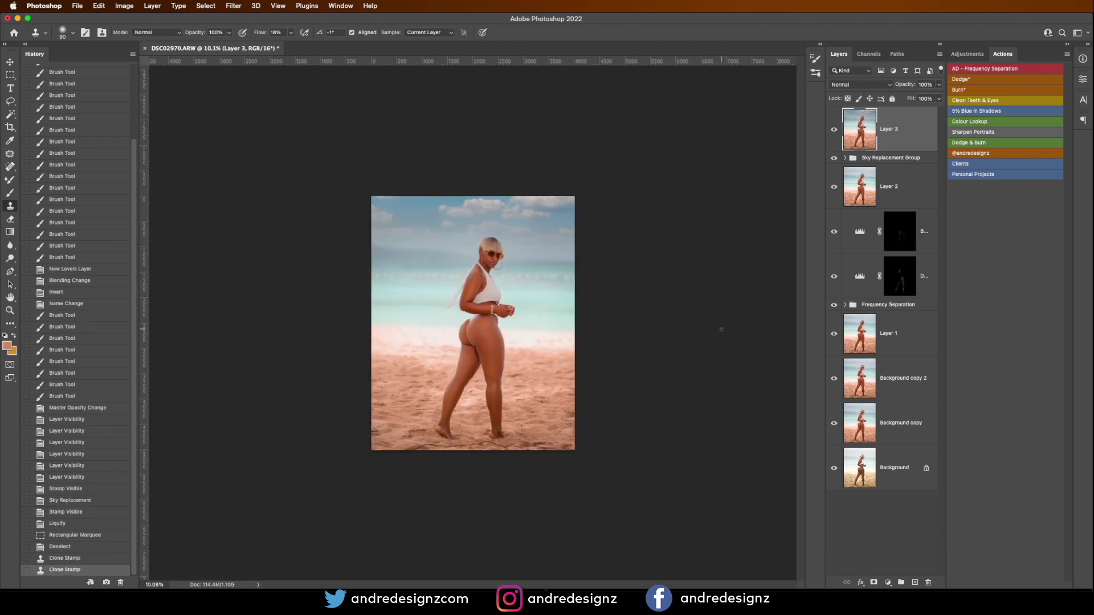
Duplicate Layer 3, open the copy in the Camera Raw Filter, set Temperature to -3 and show the before/after view.
{"action": "scroll", "coordinate": [677, 330], "scroll_direction": "up", "scroll_amount": 1}
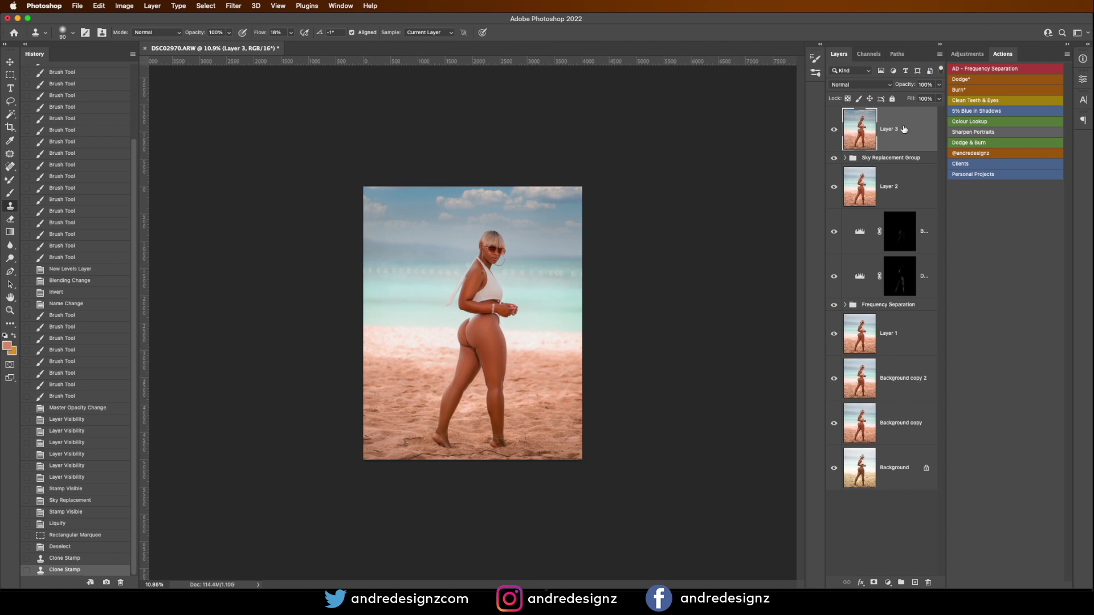
{"action": "key", "text": "ctrl+j"}
{"action": "left_click", "coordinate": [233, 7]}
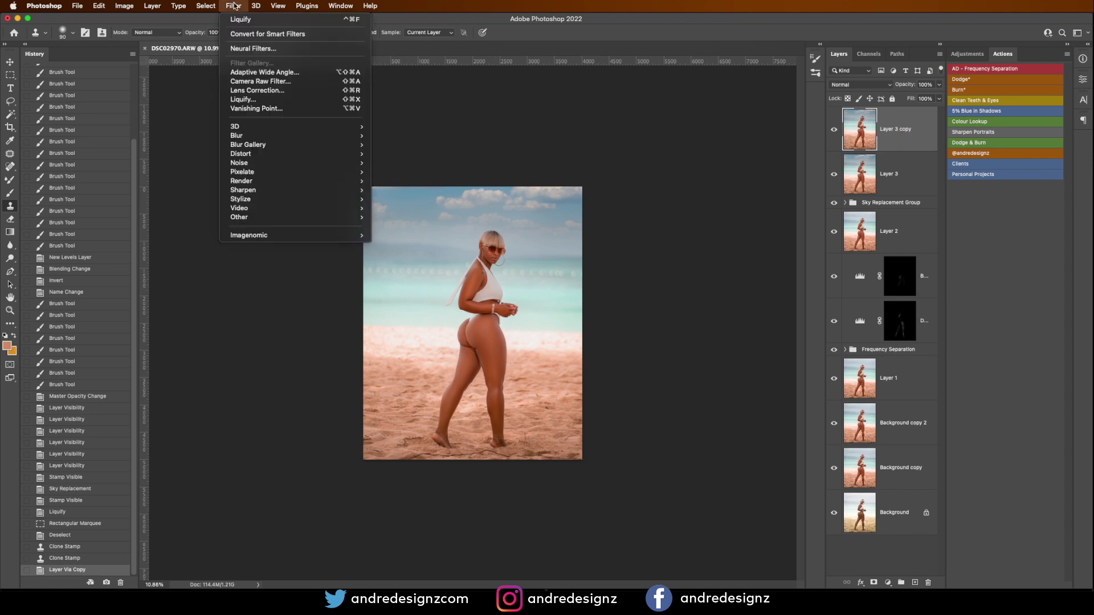
{"action": "left_click", "coordinate": [269, 81]}
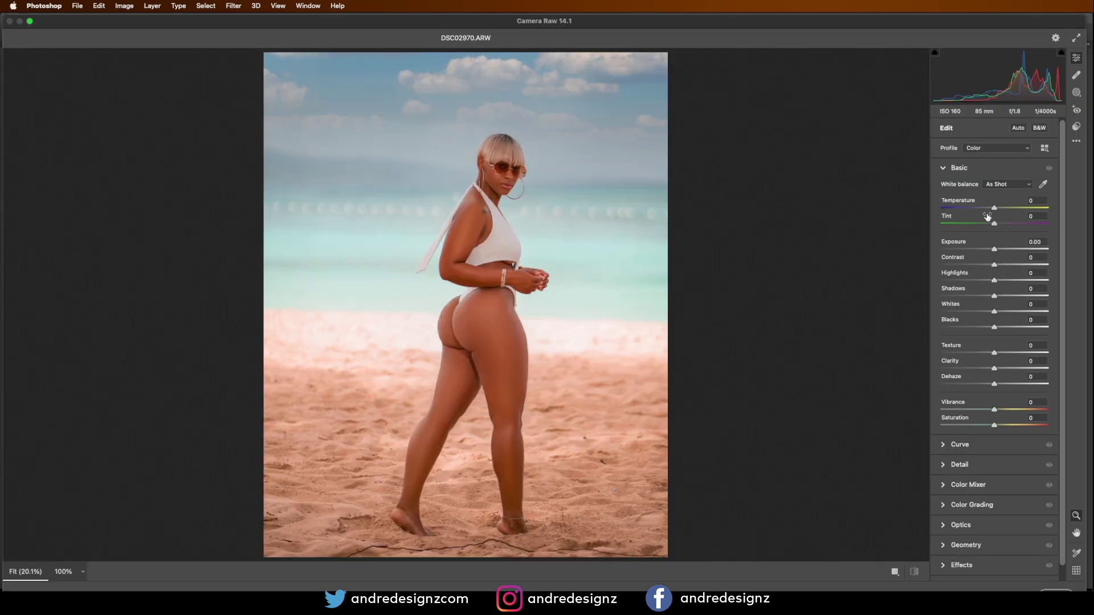
{"action": "left_click_drag", "start_coordinate": [994, 212], "coordinate": [992, 211]}
{"action": "left_click", "coordinate": [895, 571]}
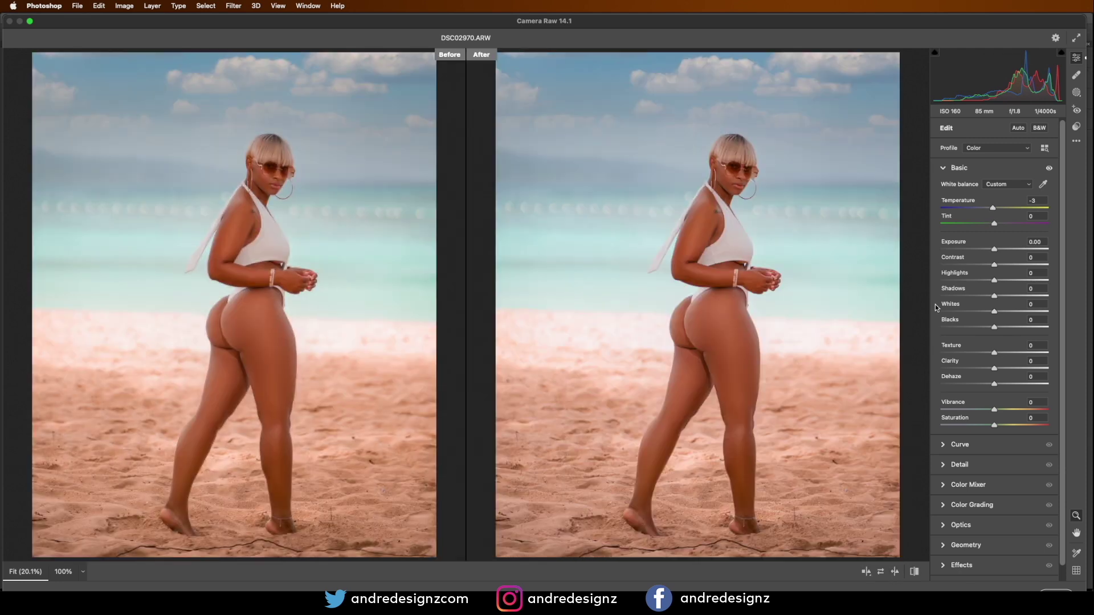
Raise the Blue saturation to +49 in the Color Mixer and apply the Camera Raw Filter.
{"action": "scroll", "coordinate": [1020, 333], "scroll_direction": "down", "scroll_amount": 1}
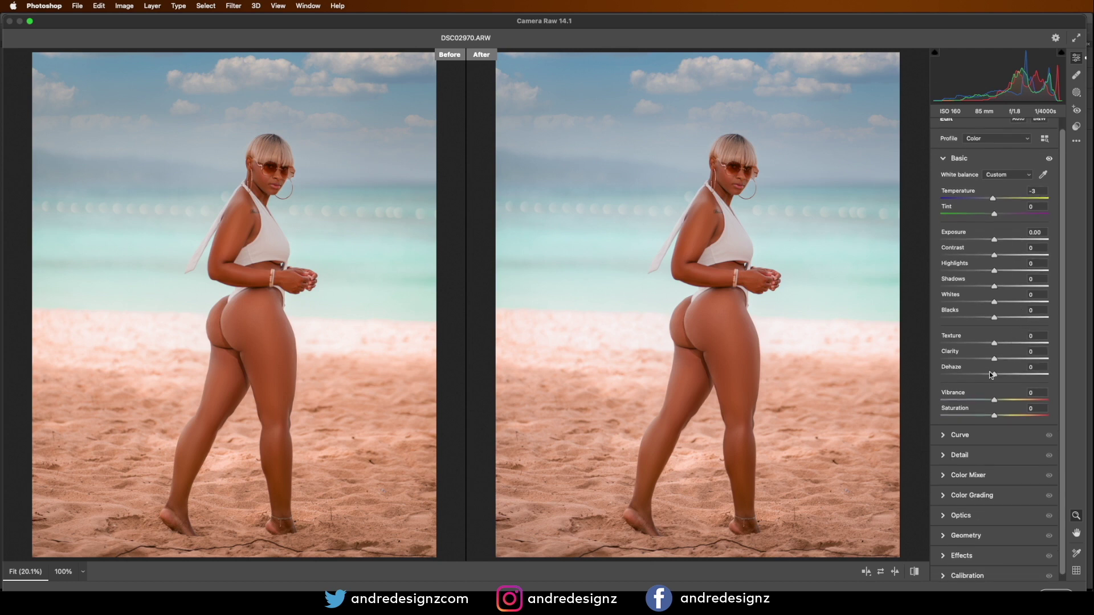
{"action": "left_click", "coordinate": [948, 479]}
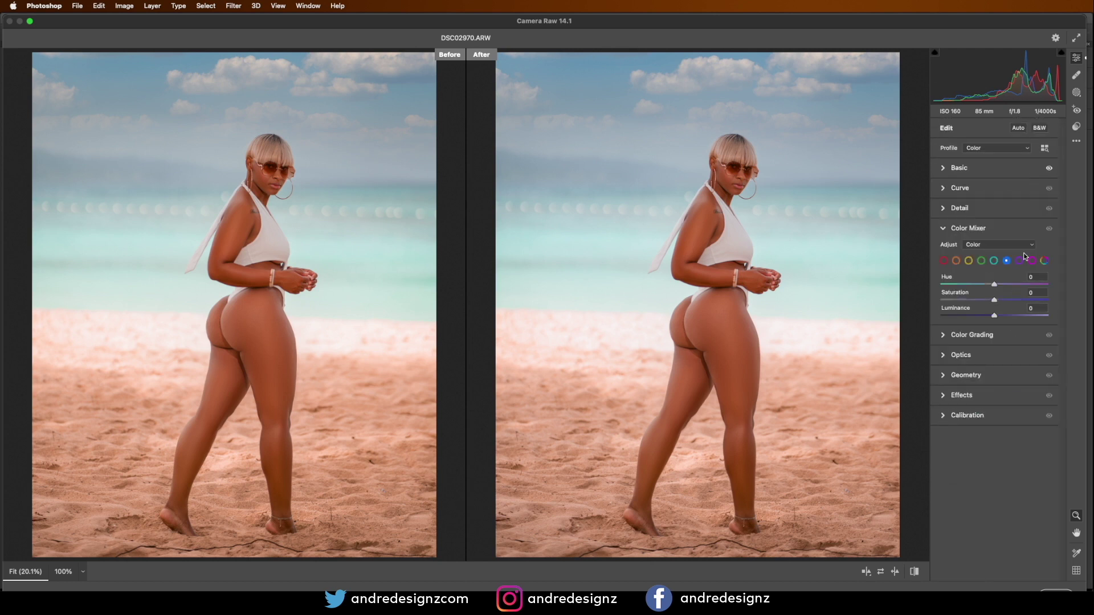
{"action": "left_click_drag", "start_coordinate": [994, 300], "coordinate": [1020, 300]}
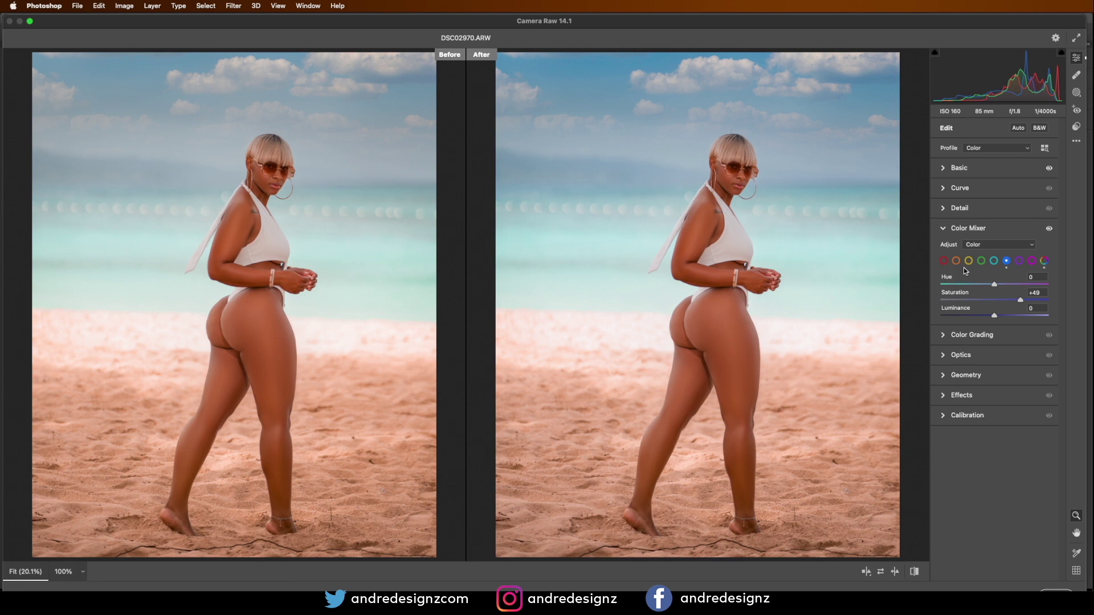
{"action": "left_click", "coordinate": [1056, 592]}
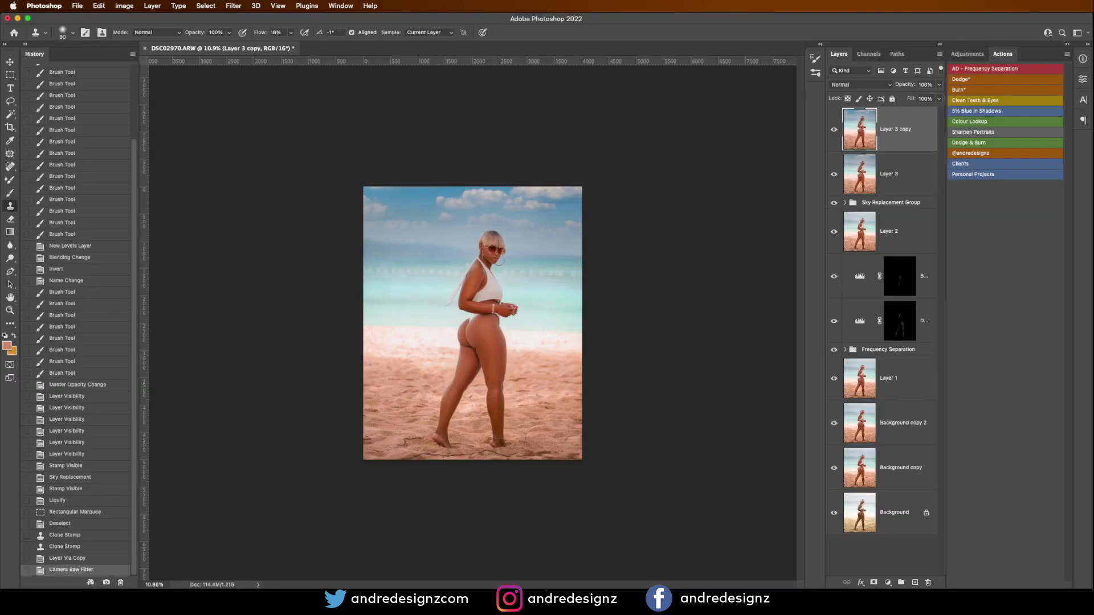
Duplicate the document as DSC02970 copy with all its layers and dock its window as a tab.
{"action": "scroll", "coordinate": [621, 402], "scroll_direction": "up", "scroll_amount": 4}
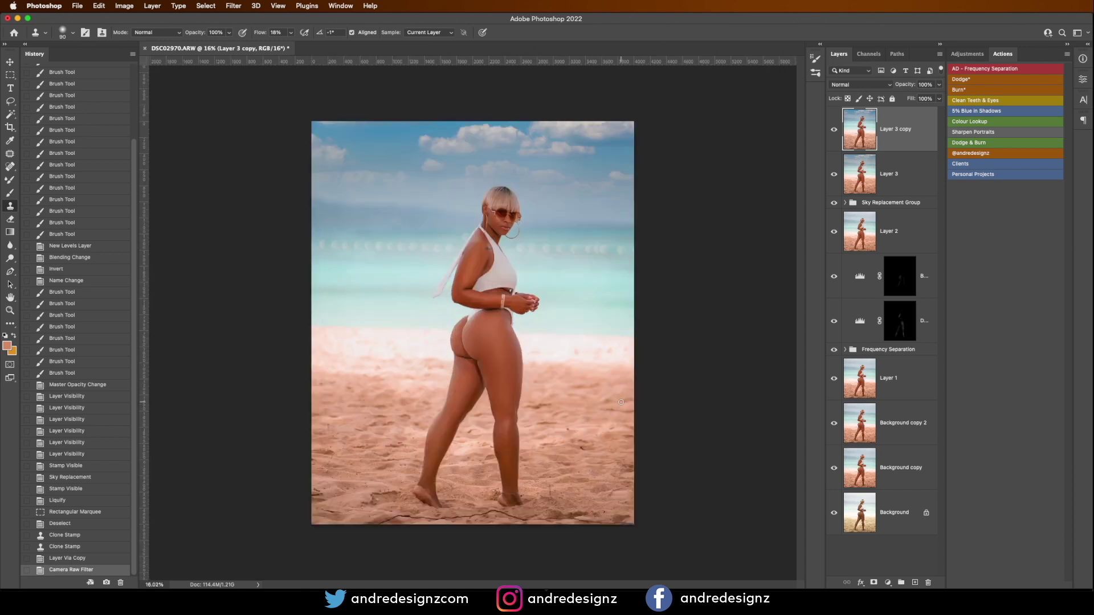
{"action": "left_click_drag", "start_coordinate": [219, 56], "coordinate": [228, 69]}
{"action": "right_click", "coordinate": [228, 69]}
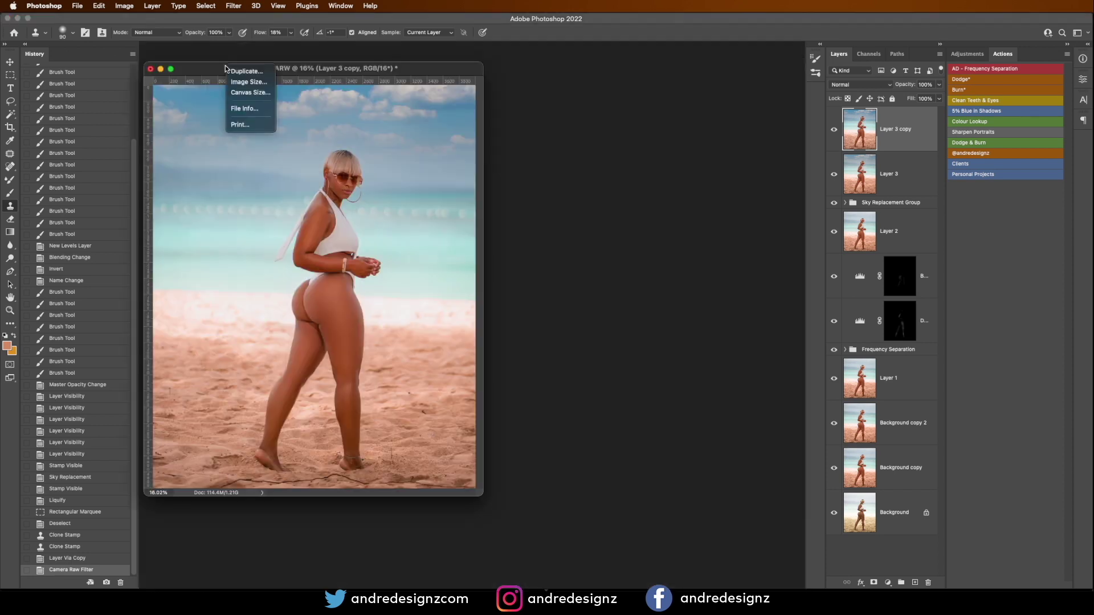
{"action": "left_click", "coordinate": [245, 114]}
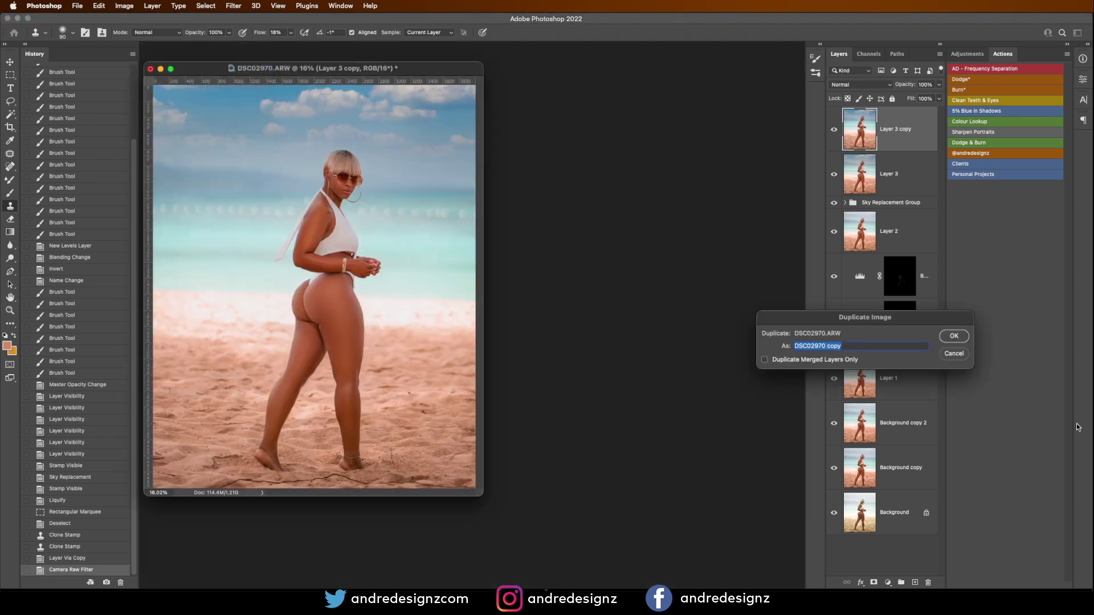
{"action": "left_click", "coordinate": [963, 336]}
{"action": "left_click_drag", "start_coordinate": [460, 68], "coordinate": [478, 45]}
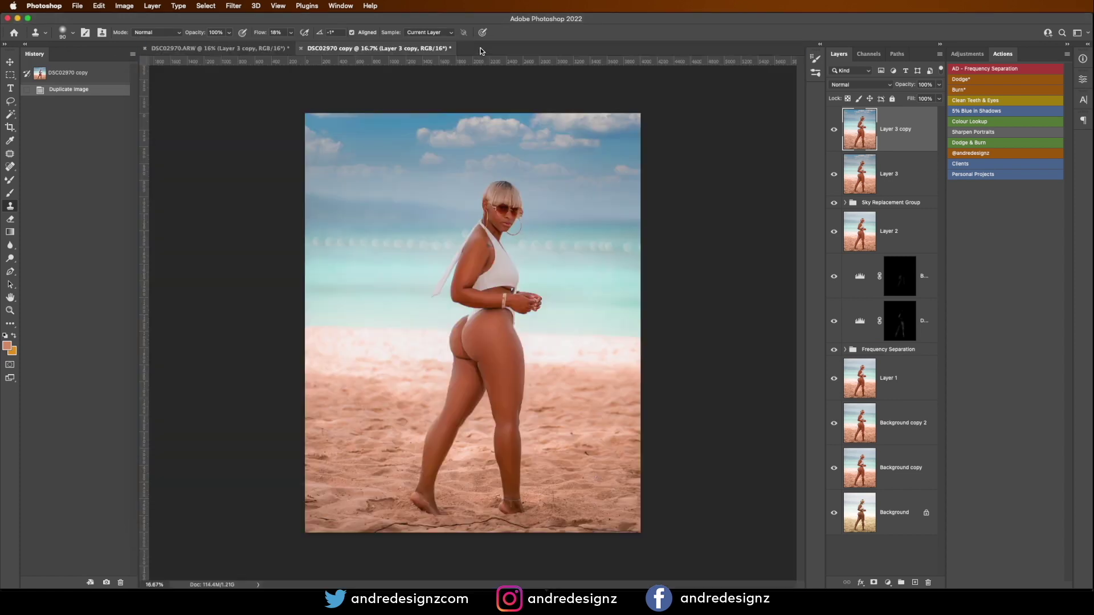
Arrange both documents in a 2-up Vertical layout at similar zoom and show only the Background layer in DSC02970 copy.
{"action": "left_click", "coordinate": [280, 6]}
{"action": "mouse_move", "coordinate": [344, 5]}
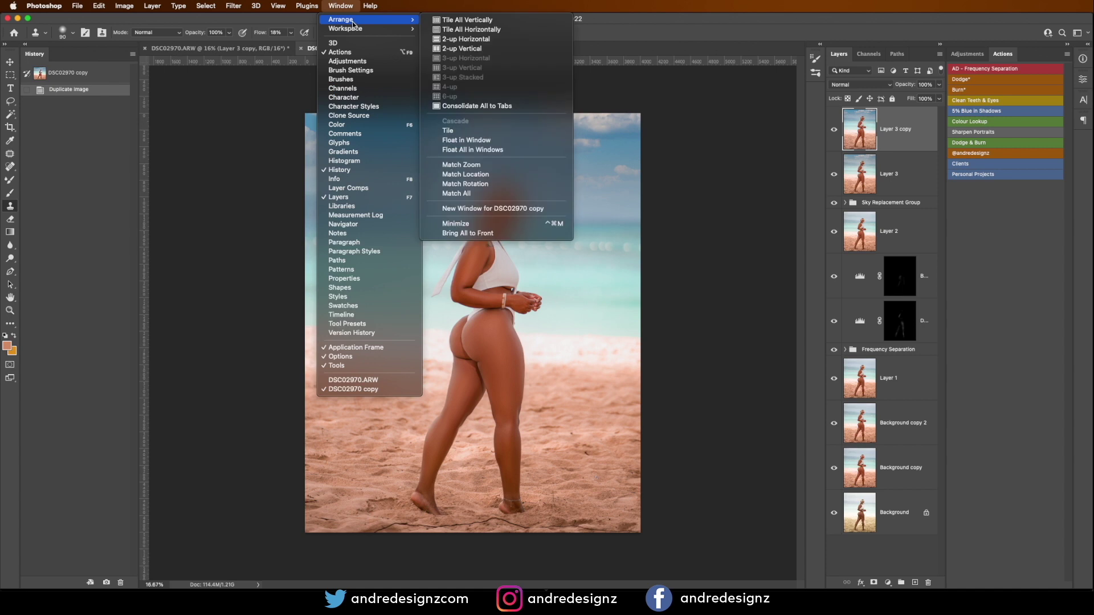
{"action": "left_click", "coordinate": [477, 50]}
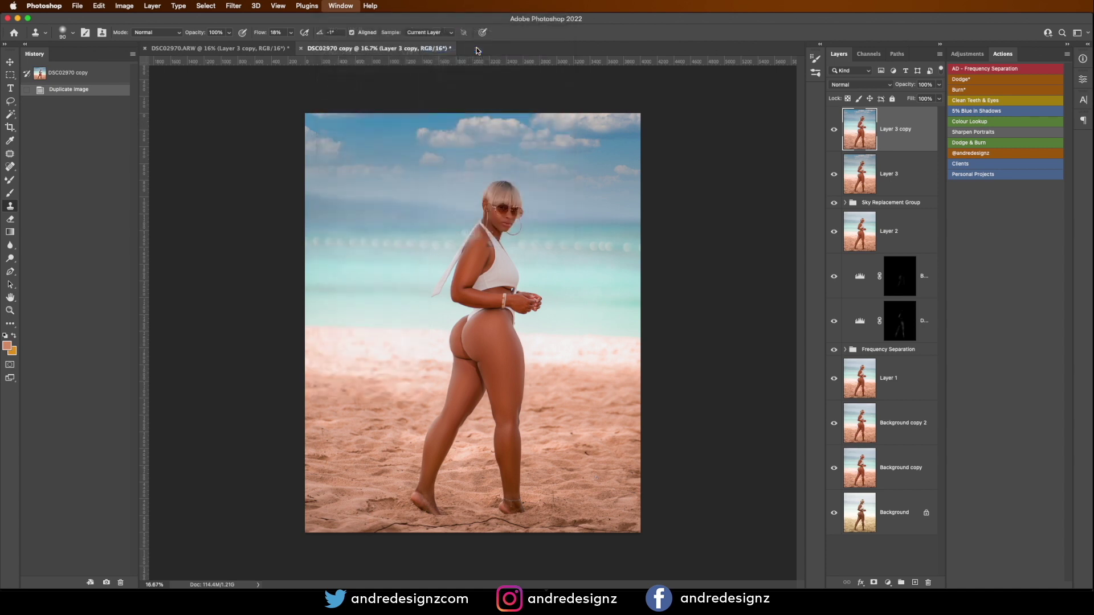
{"action": "scroll", "coordinate": [354, 294], "scroll_direction": "down", "scroll_amount": 2}
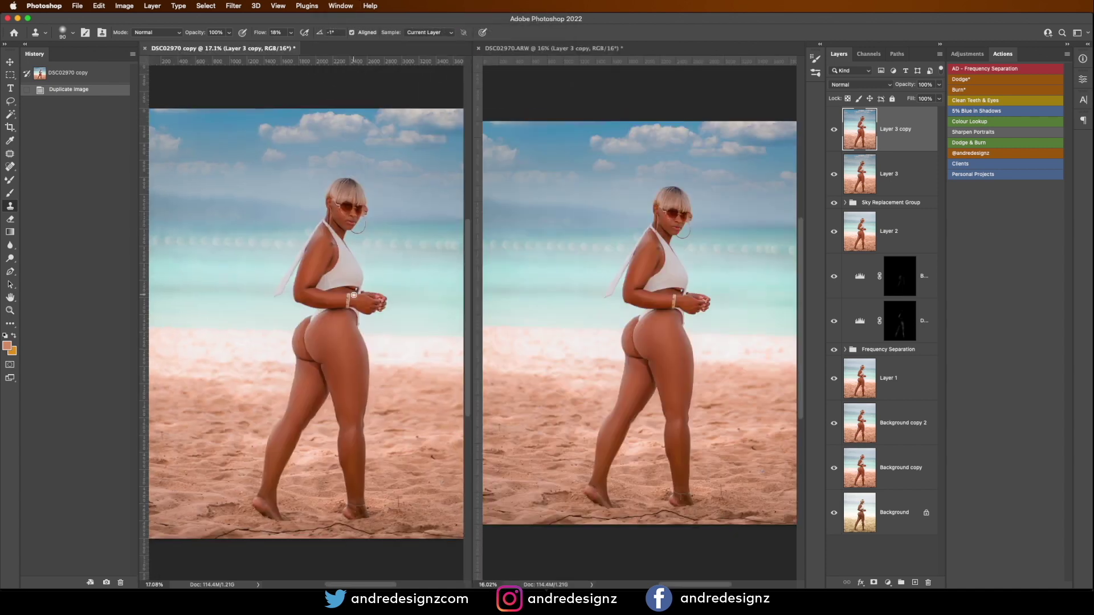
{"action": "left_click", "coordinate": [596, 228]}
{"action": "left_click", "coordinate": [322, 193]}
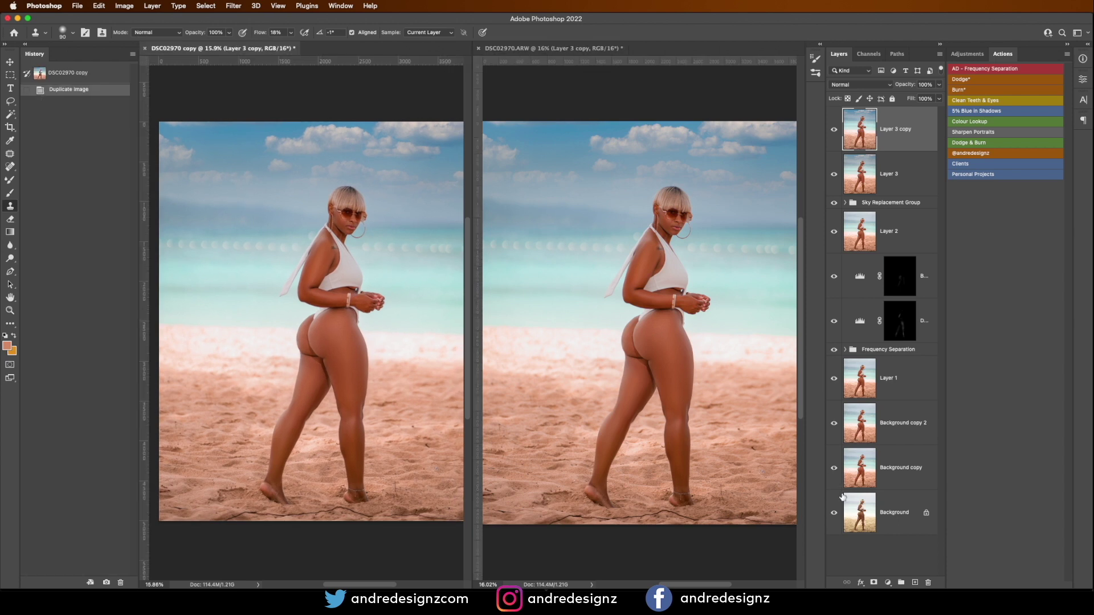
{"action": "left_click", "coordinate": [835, 512], "text": "alt"}
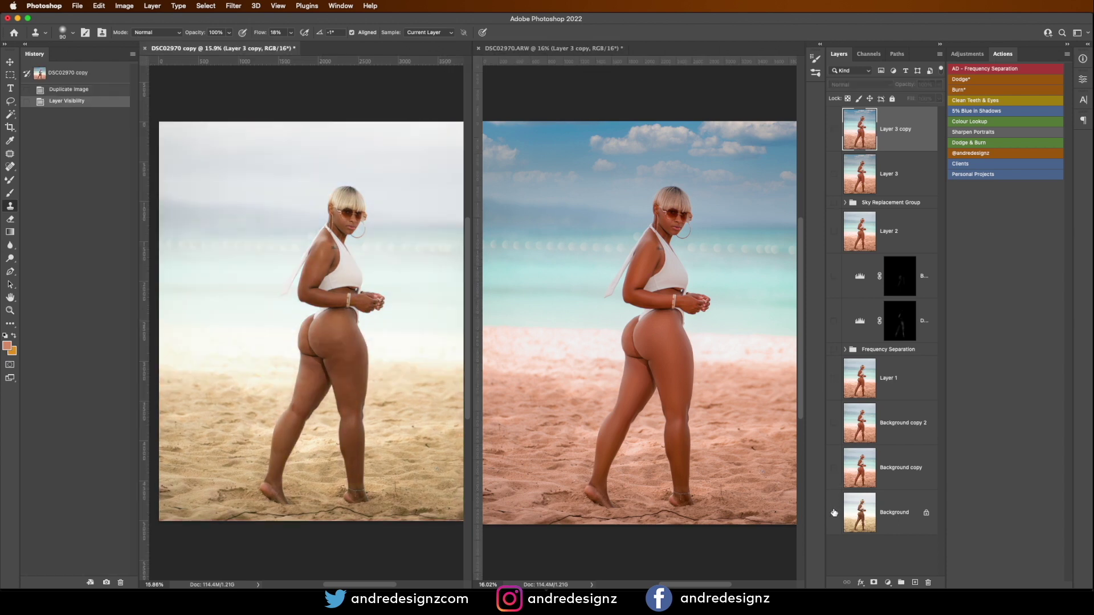
{"action": "scroll", "coordinate": [673, 361], "scroll_direction": "down", "scroll_amount": 1}
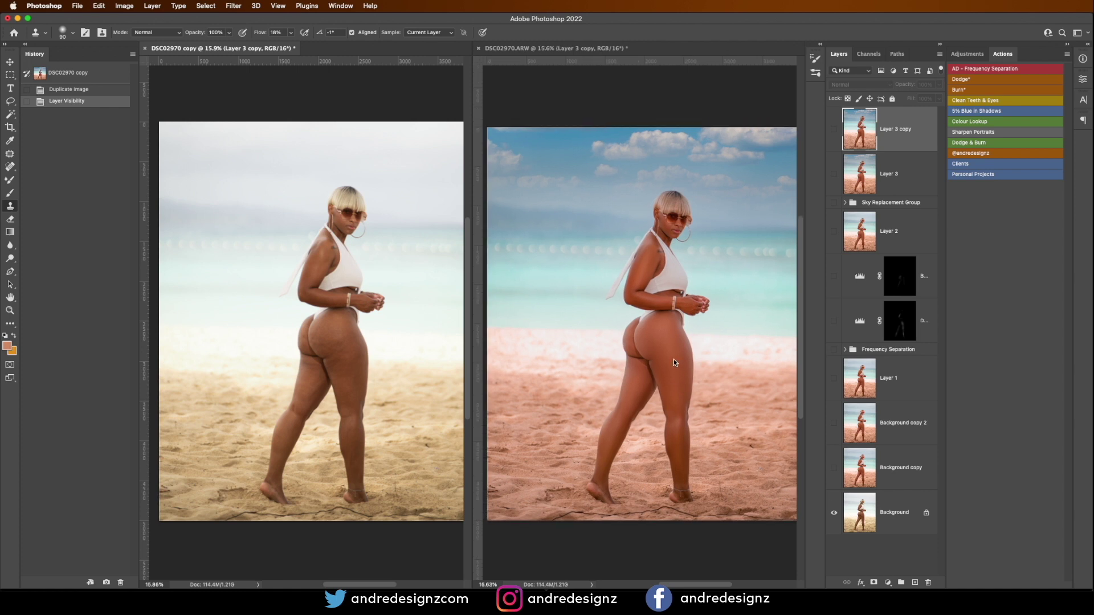